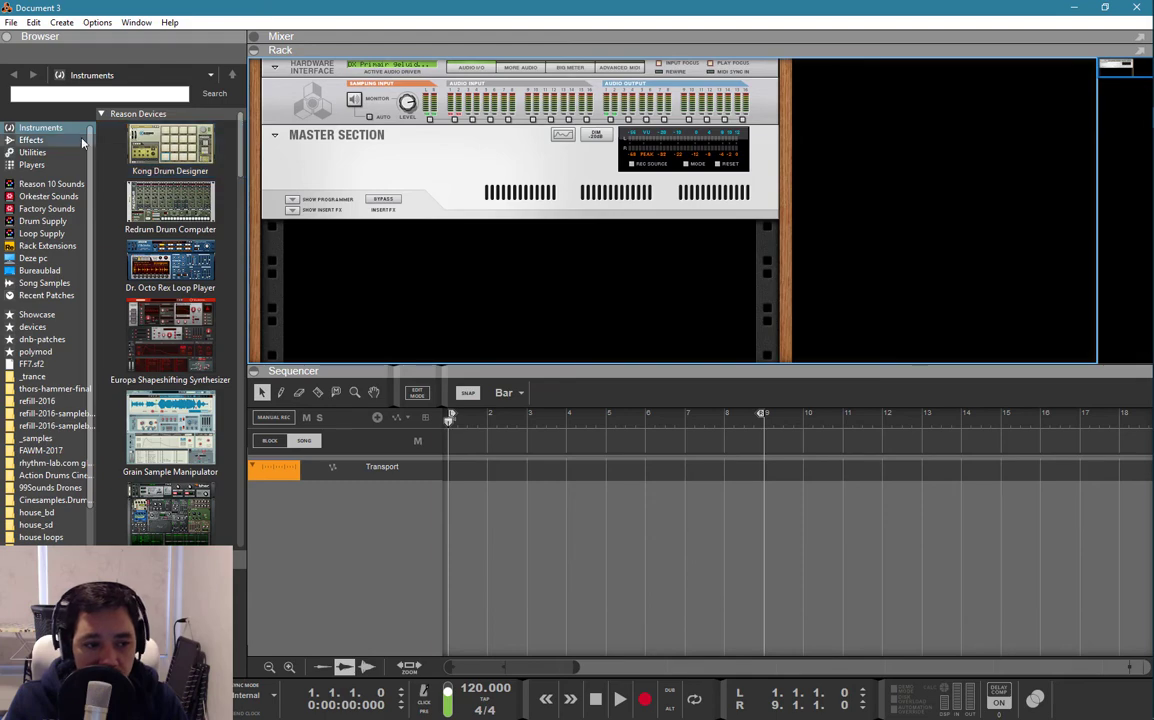
Browse the device categories from Instruments through Effects and Utilities to Players, and return to Instruments.
{"action": "left_click", "coordinate": [38, 130]}
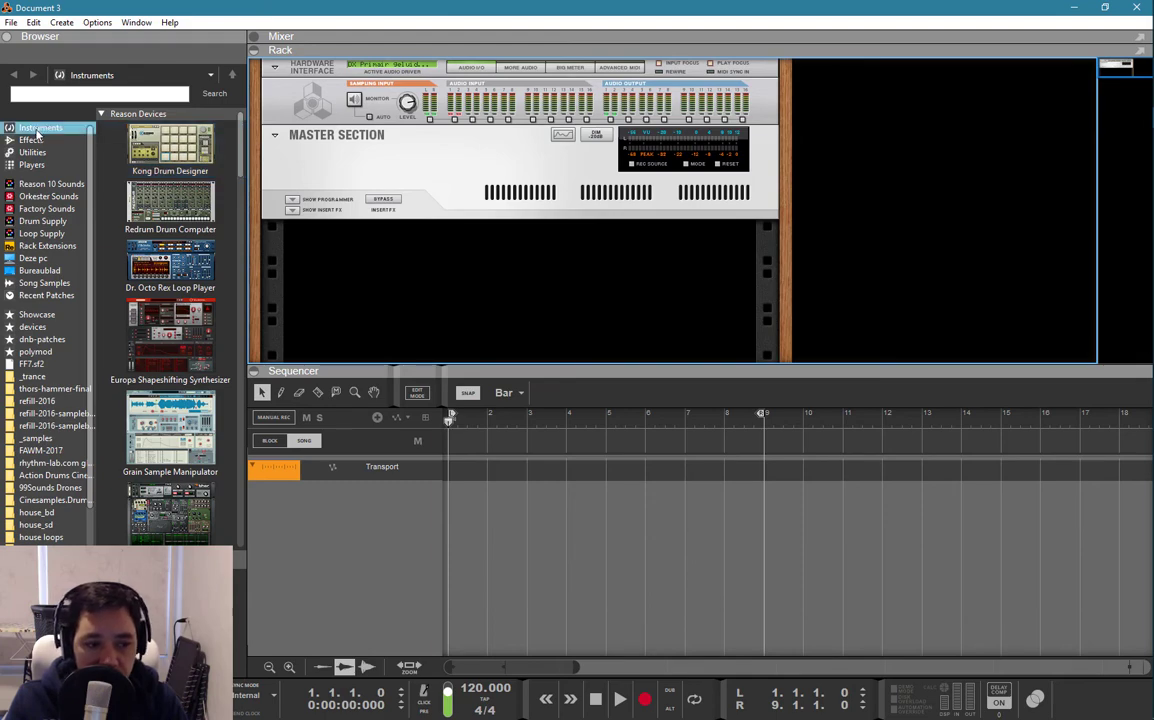
{"action": "key", "text": "Down"}
{"action": "key", "text": "Down"}
{"action": "key", "text": "Down"}
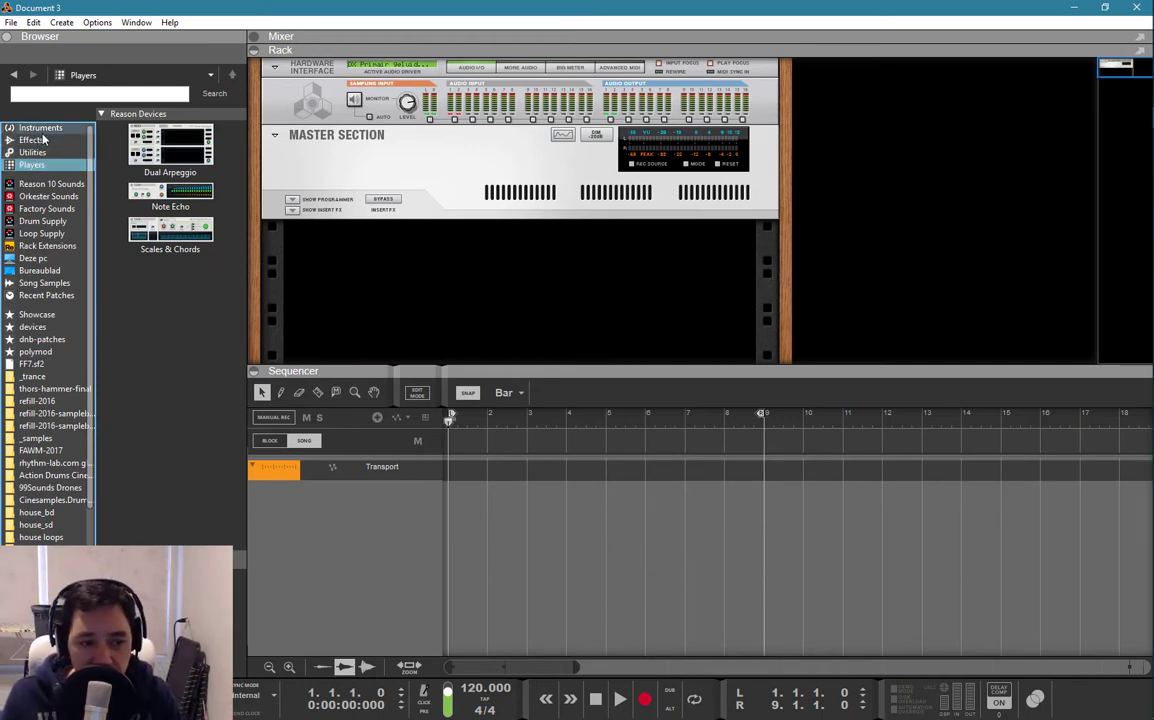
{"action": "left_click", "coordinate": [40, 127]}
{"action": "left_click", "coordinate": [310, 222]}
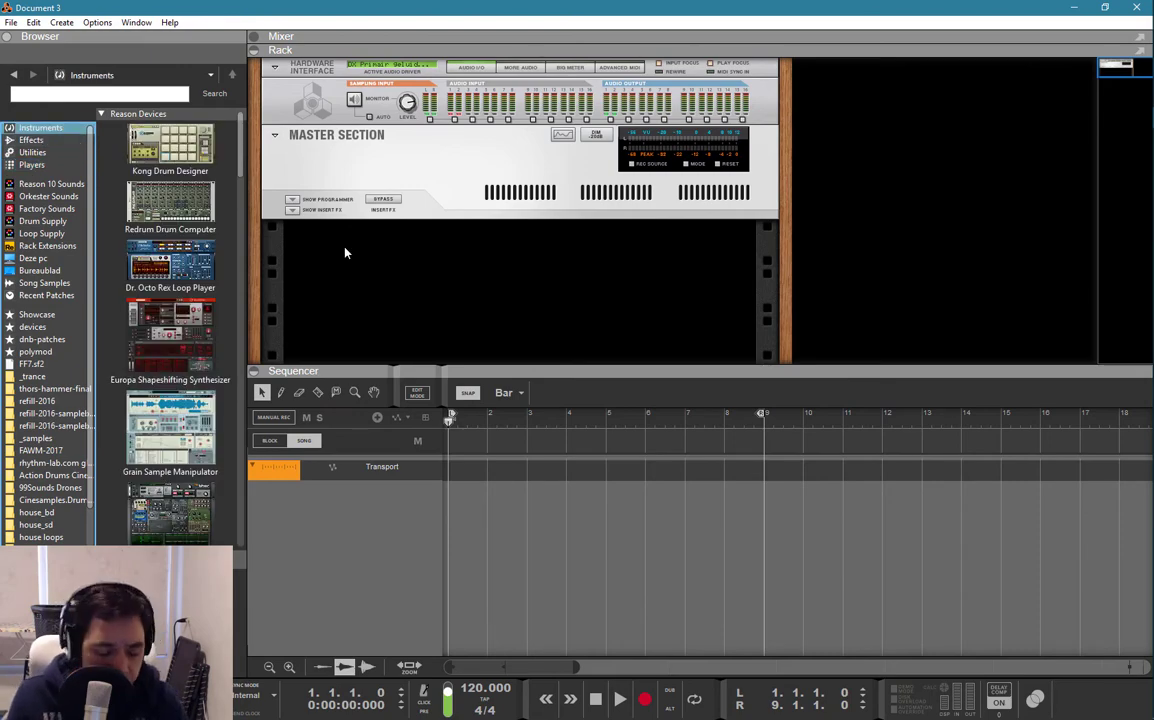
Expand the rack to fill the work area and add a Thor Polysonic Synthesizer below the Master Section.
{"action": "key", "text": "F7"}
{"action": "key", "text": "F7"}
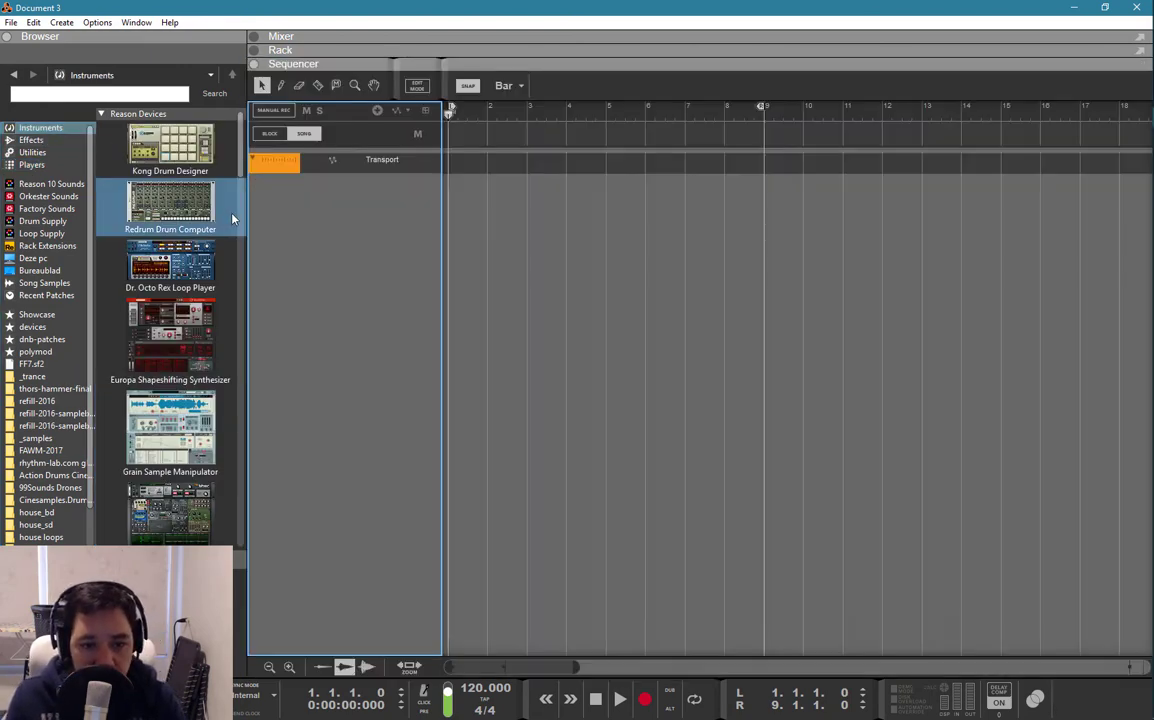
{"action": "key", "text": "F6"}
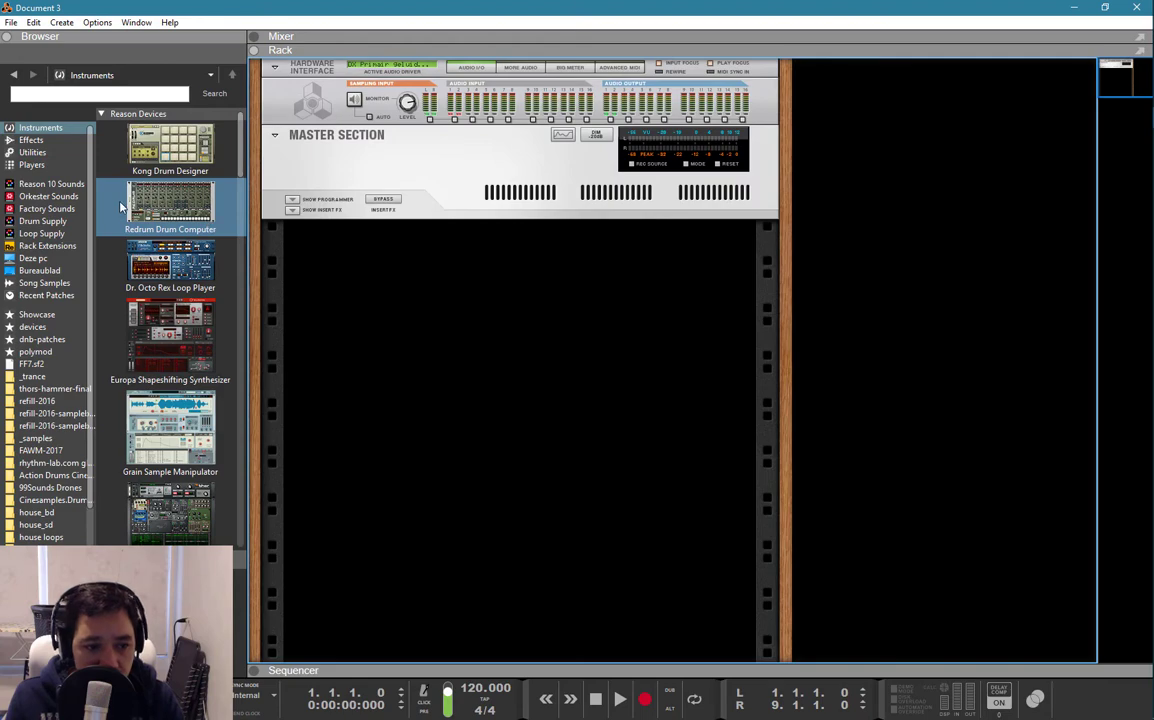
{"action": "key", "text": "Down"}
{"action": "key", "text": "Down"}
{"action": "key", "text": "Down"}
{"action": "left_click_drag", "start_coordinate": [176, 455], "coordinate": [378, 283]}
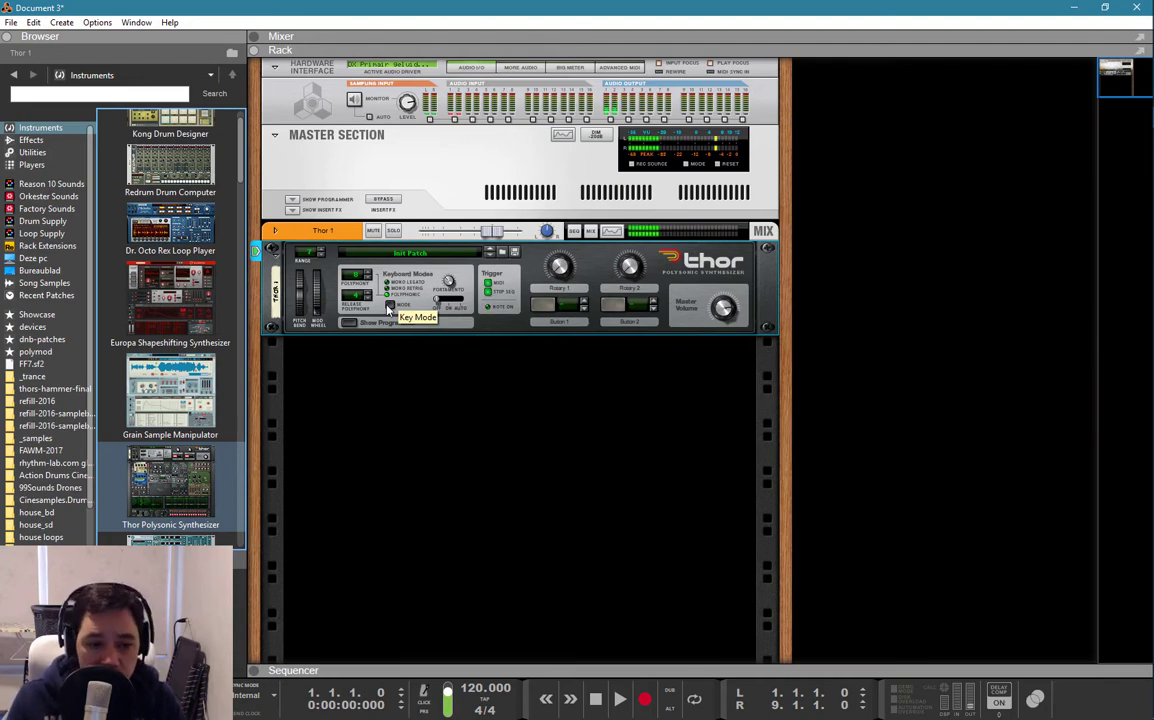
Add an RV7000 MkII Reverb below the Thor synthesizer and delete it again.
{"action": "left_click", "coordinate": [59, 143]}
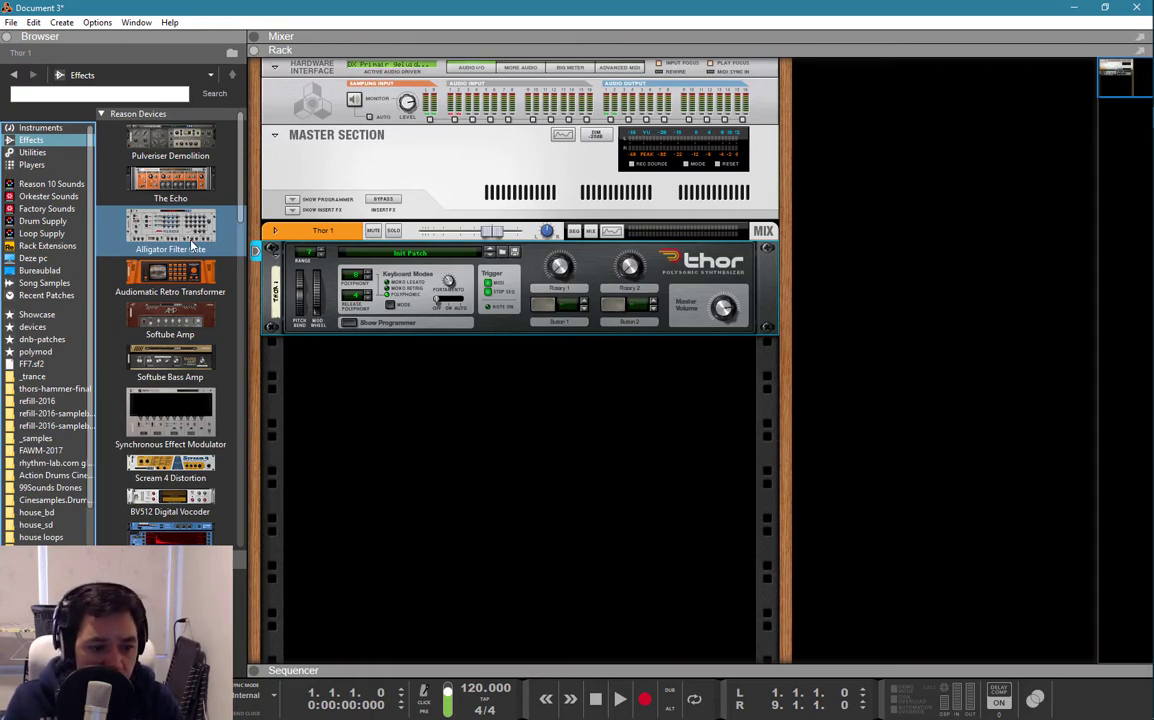
{"action": "scroll", "coordinate": [185, 300], "scroll_direction": "down", "scroll_amount": 3}
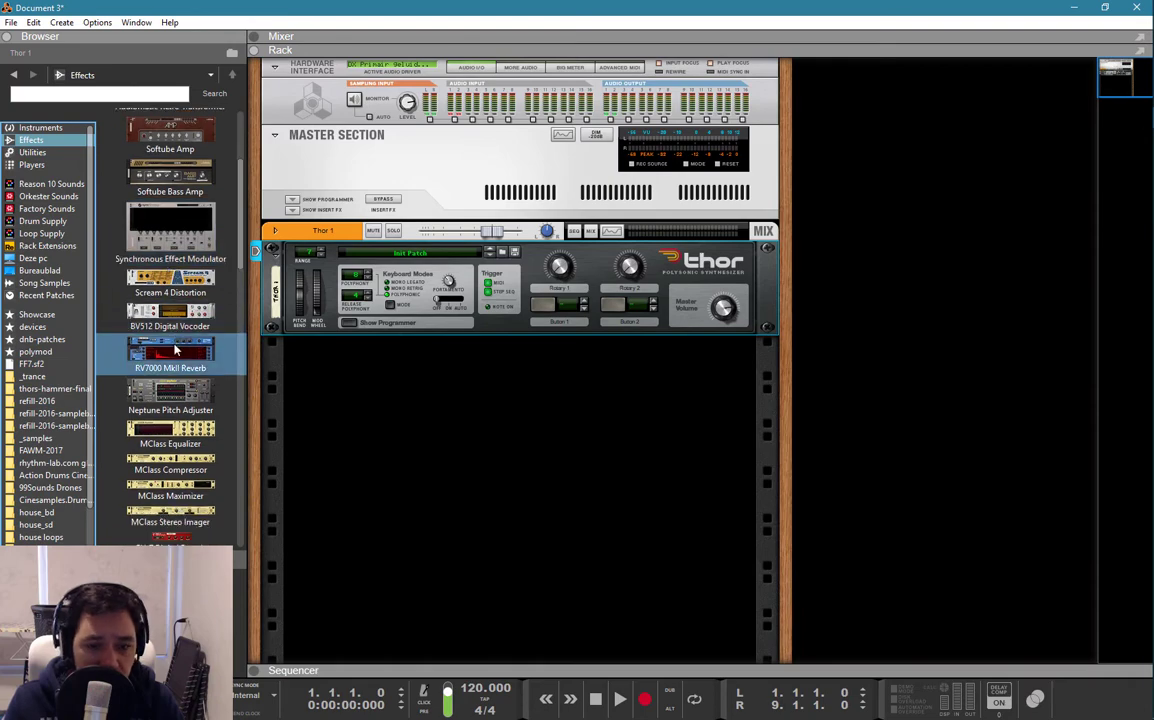
{"action": "mouse_move", "coordinate": [171, 352]}
{"action": "left_mouse_down"}
{"action": "mouse_move", "coordinate": [397, 371]}
{"action": "mouse_move", "coordinate": [428, 397]}
{"action": "mouse_move", "coordinate": [330, 330]}
{"action": "mouse_move", "coordinate": [438, 372]}
{"action": "left_mouse_up"}
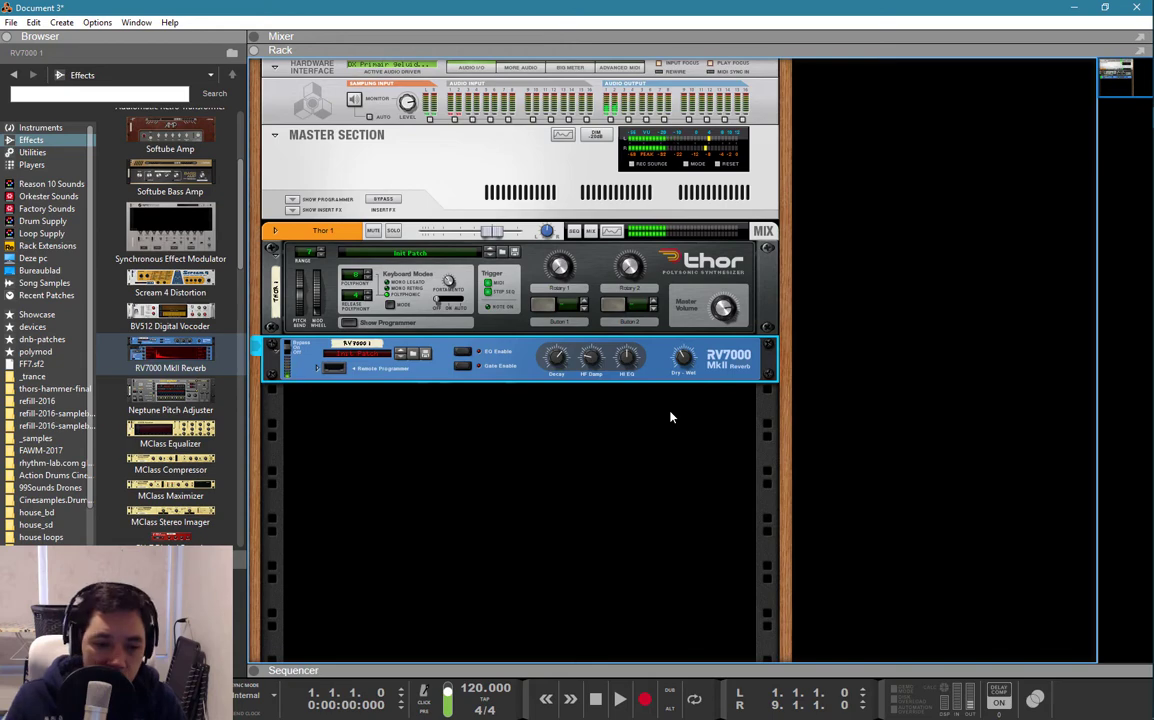
{"action": "key", "text": "Delete"}
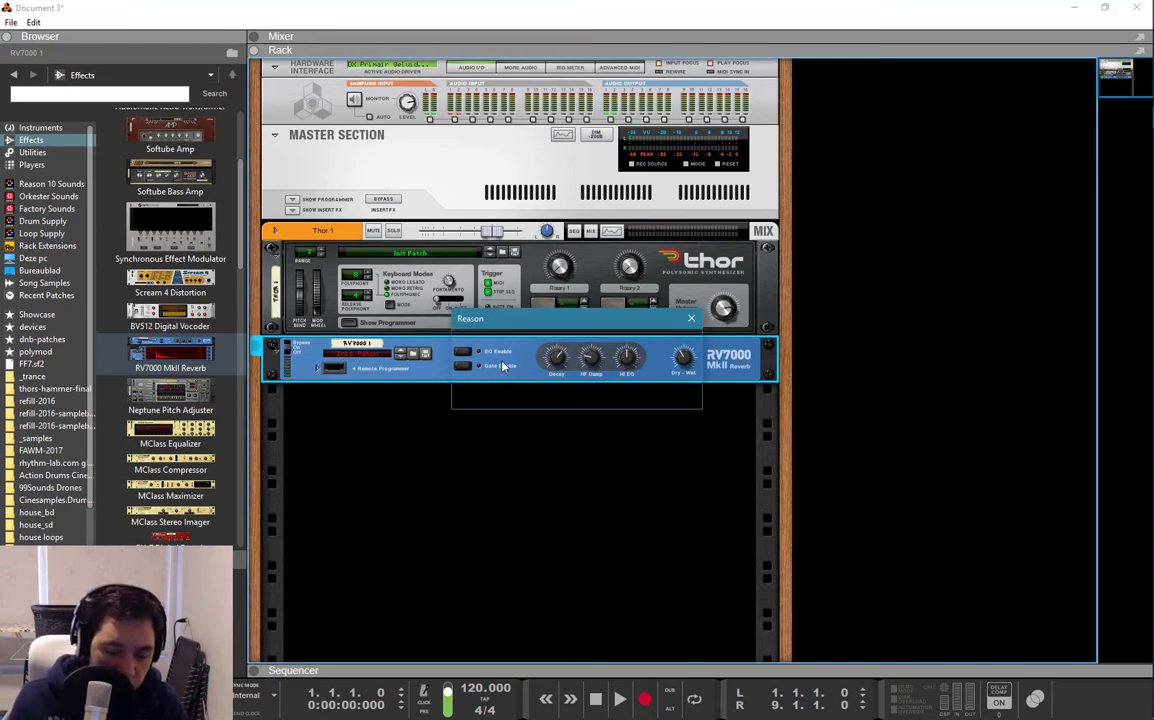
{"action": "key", "text": "Return"}
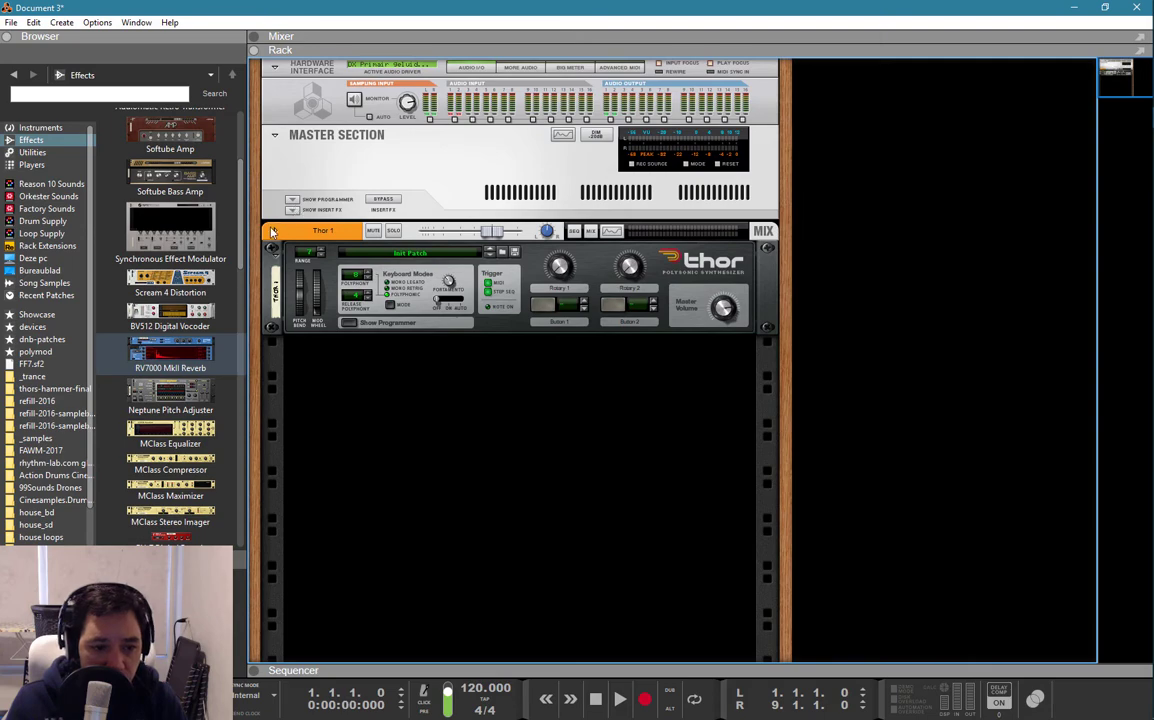
Unfold the Thor 1 mix channel's insert FX area and place an RV7000 MkII Reverb inside it.
{"action": "left_click", "coordinate": [272, 231]}
{"action": "left_click", "coordinate": [290, 261]}
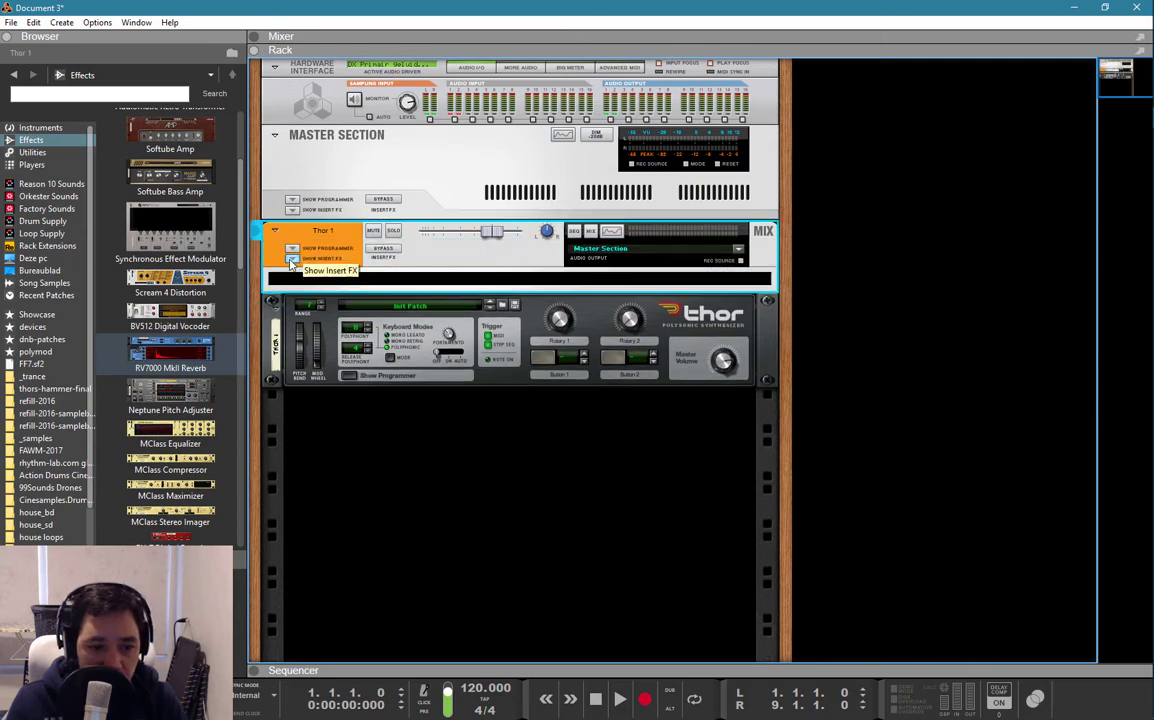
{"action": "left_click_drag", "start_coordinate": [170, 348], "coordinate": [388, 272]}
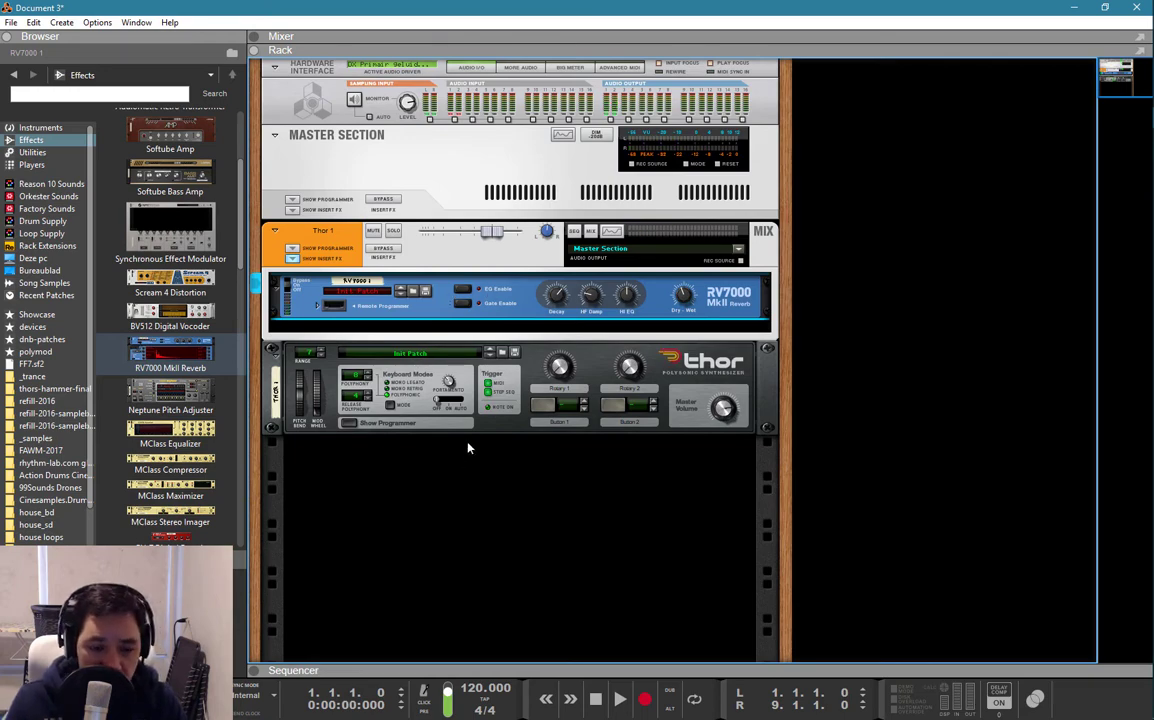
Show the Thor 1 channel's insert FX programmer and route Rotary 1 to the RV7000 reverb's Dry/Wet parameter.
{"action": "left_click", "coordinate": [293, 250]}
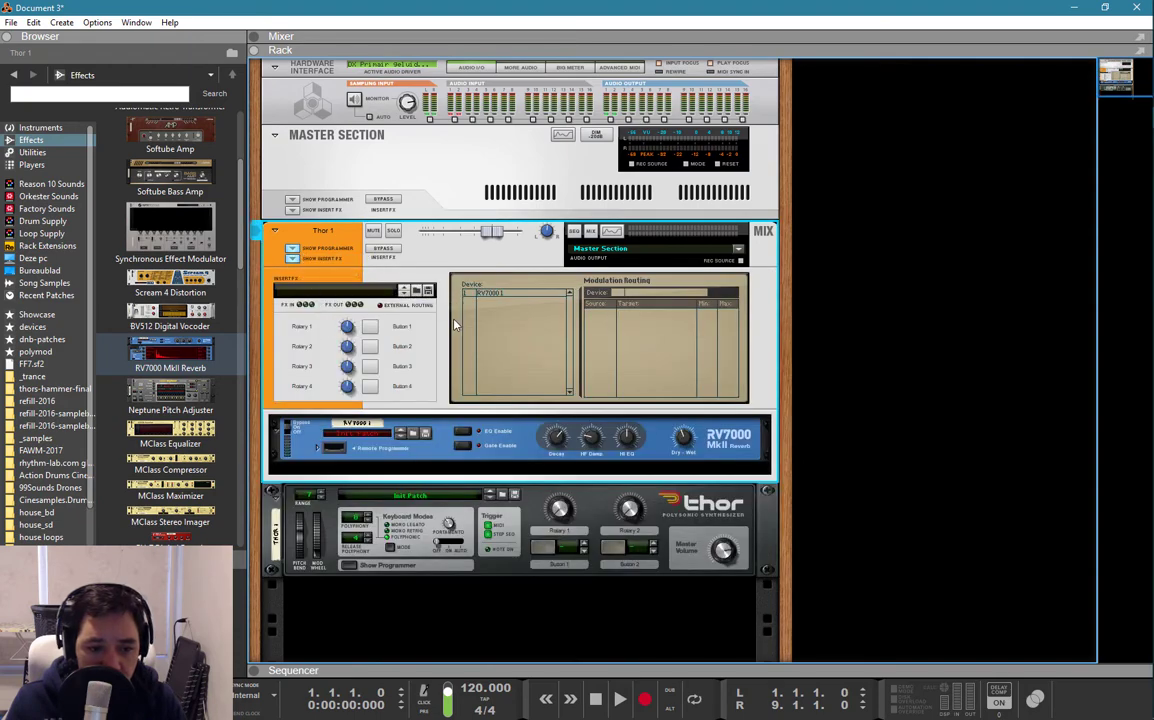
{"action": "left_click", "coordinate": [500, 293]}
{"action": "left_click", "coordinate": [622, 314]}
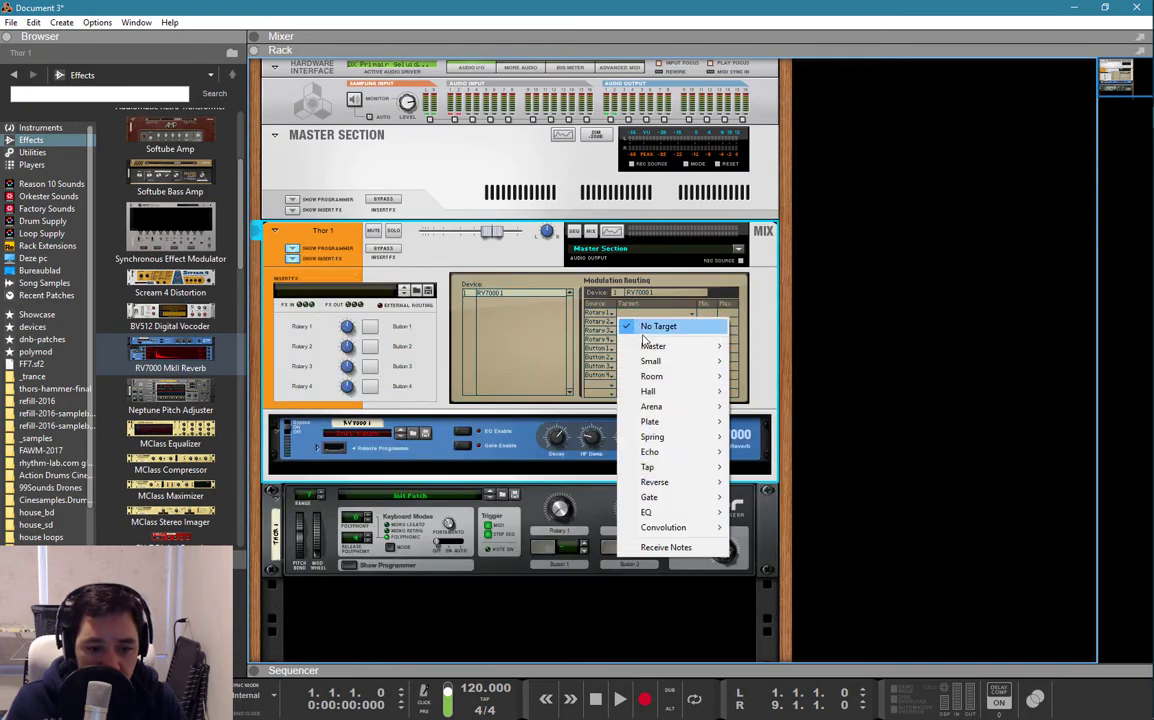
{"action": "mouse_move", "coordinate": [653, 346]}
{"action": "left_click", "coordinate": [762, 361]}
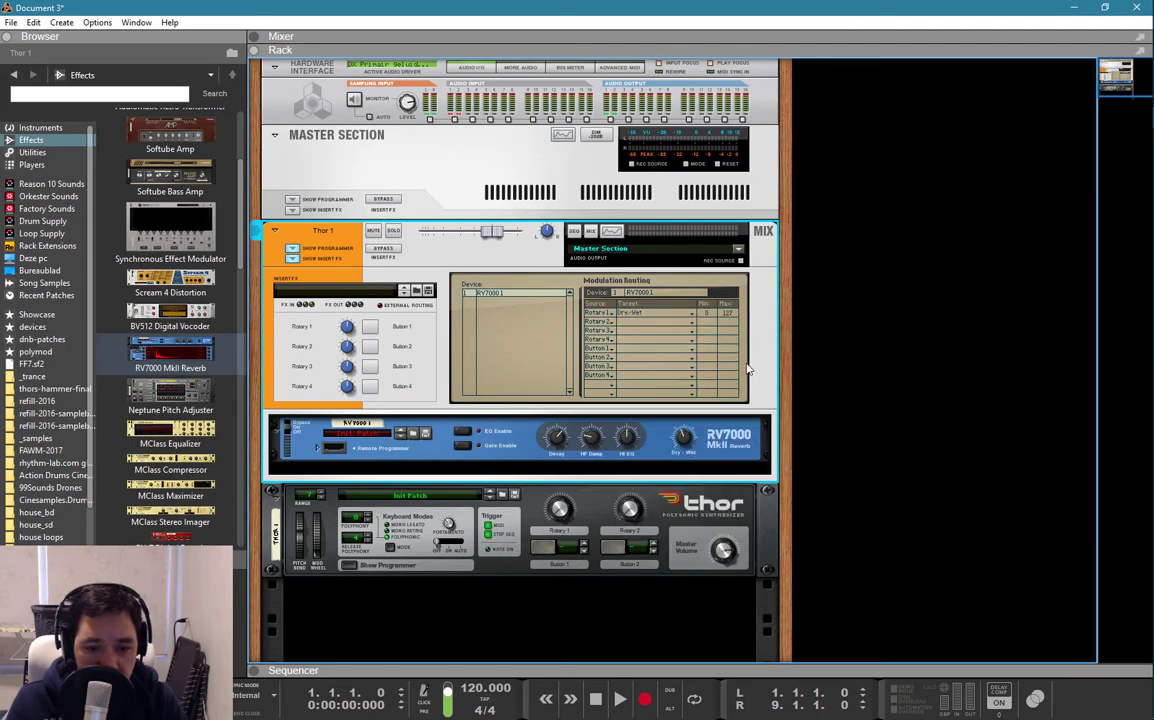
Rename the Rotary 1 label in Thor 1's insert FX section to dry/wet.
{"action": "double_click", "coordinate": [302, 326]}
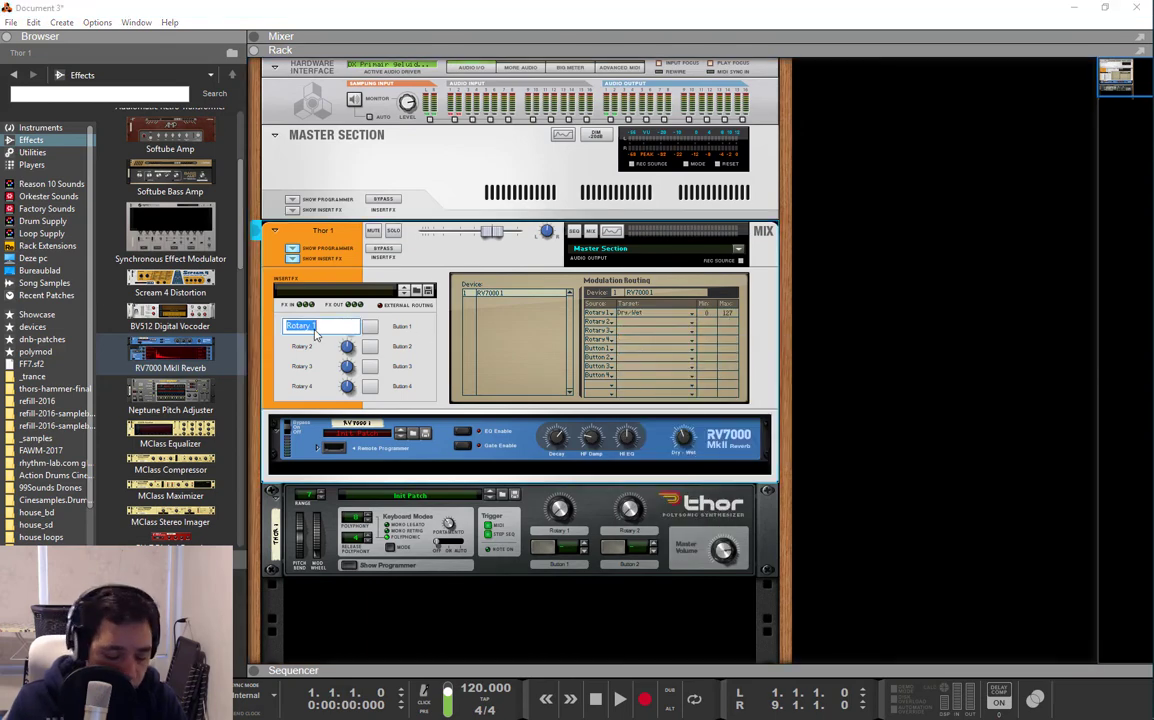
{"action": "type", "text": "dry/wet"}
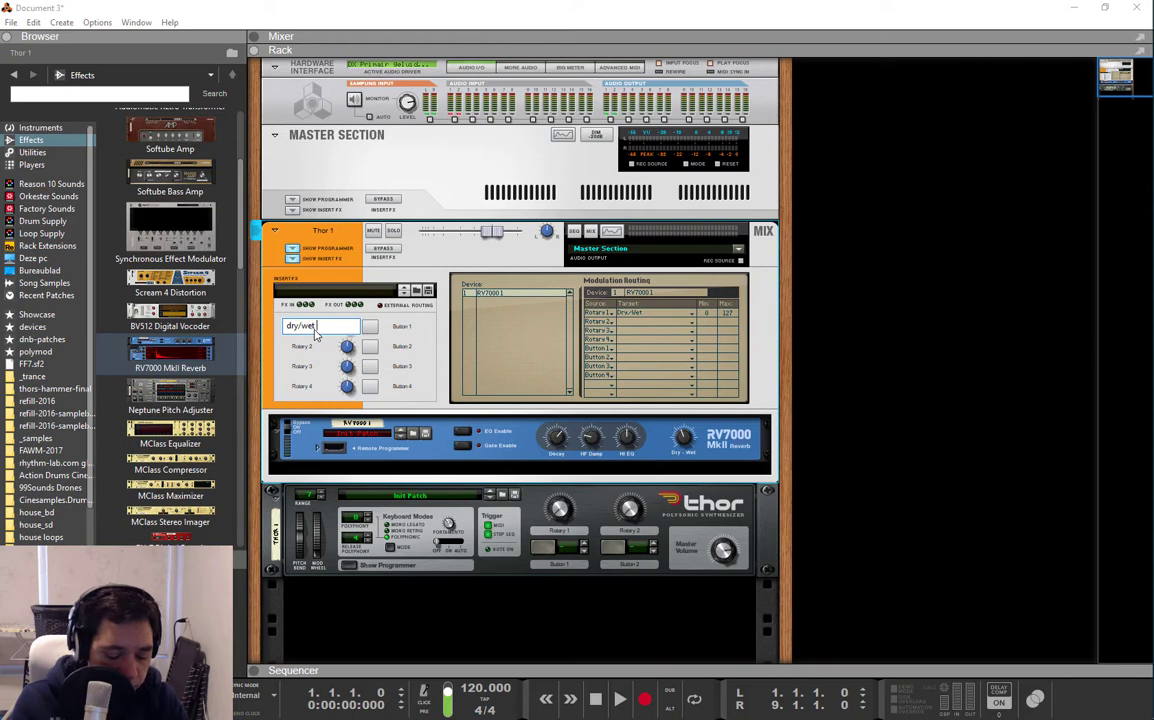
{"action": "key", "text": "Return"}
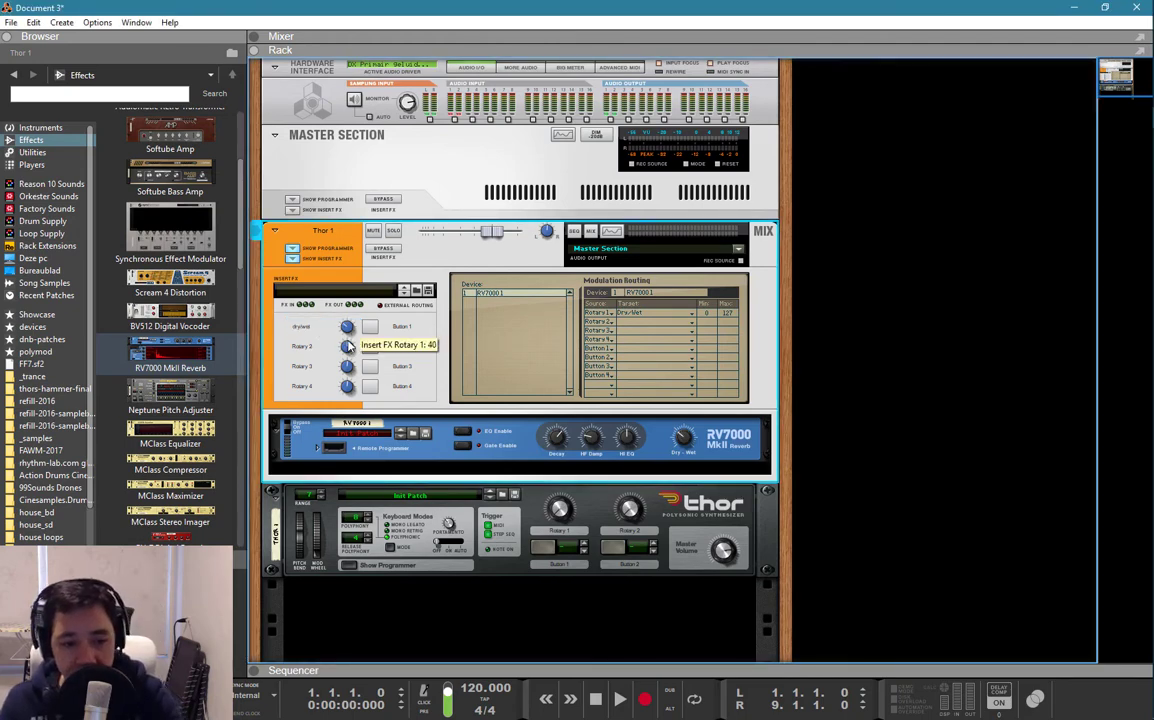
Try out the reverb amount by turning the dry/wet rotary in the insert FX section up and down.
{"action": "left_click", "coordinate": [685, 445]}
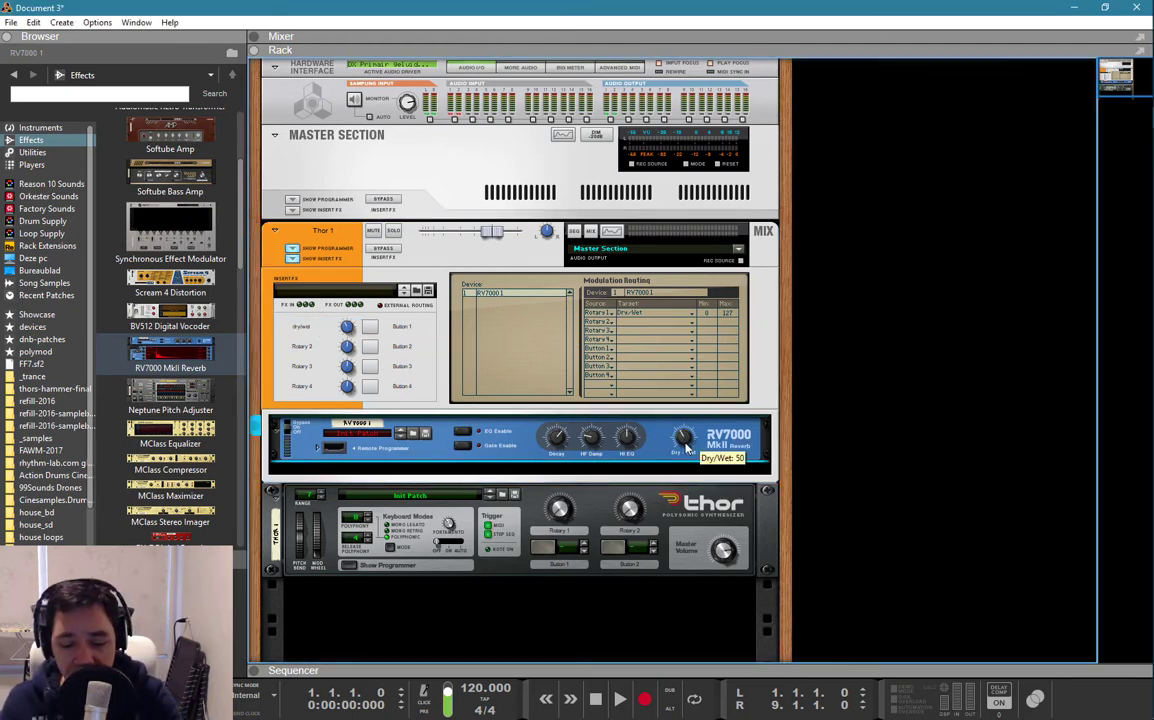
{"action": "left_click", "coordinate": [328, 315]}
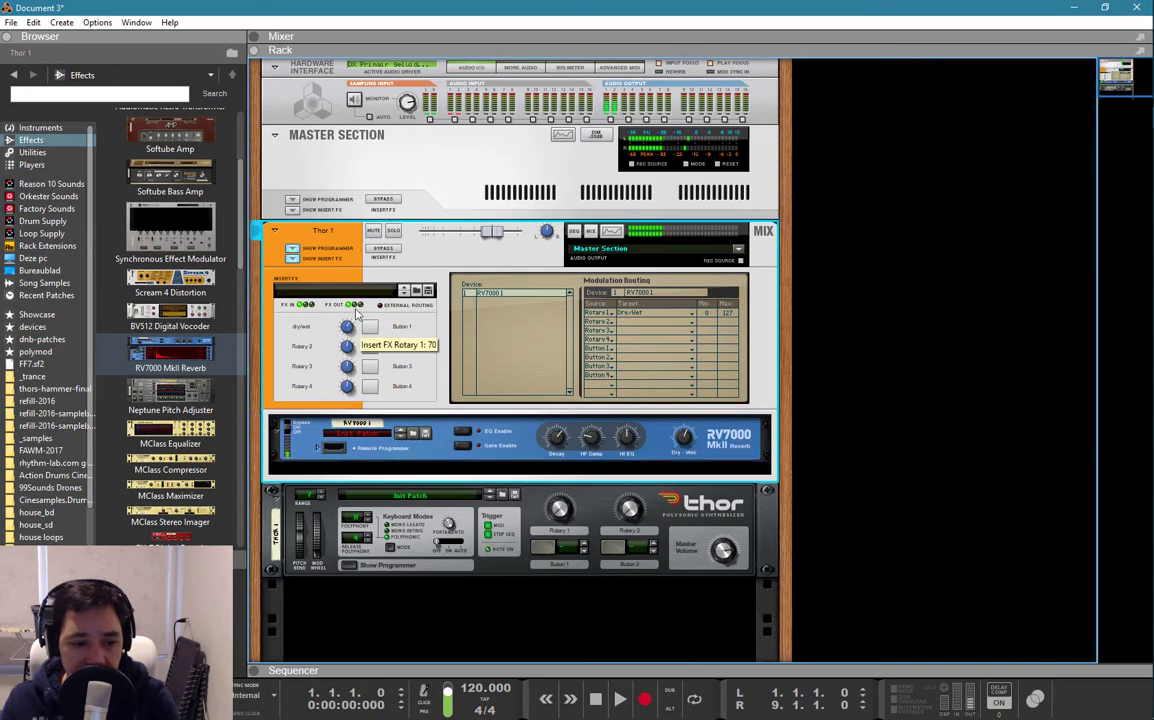
{"action": "left_click_drag", "start_coordinate": [348, 322], "coordinate": [356, 338]}
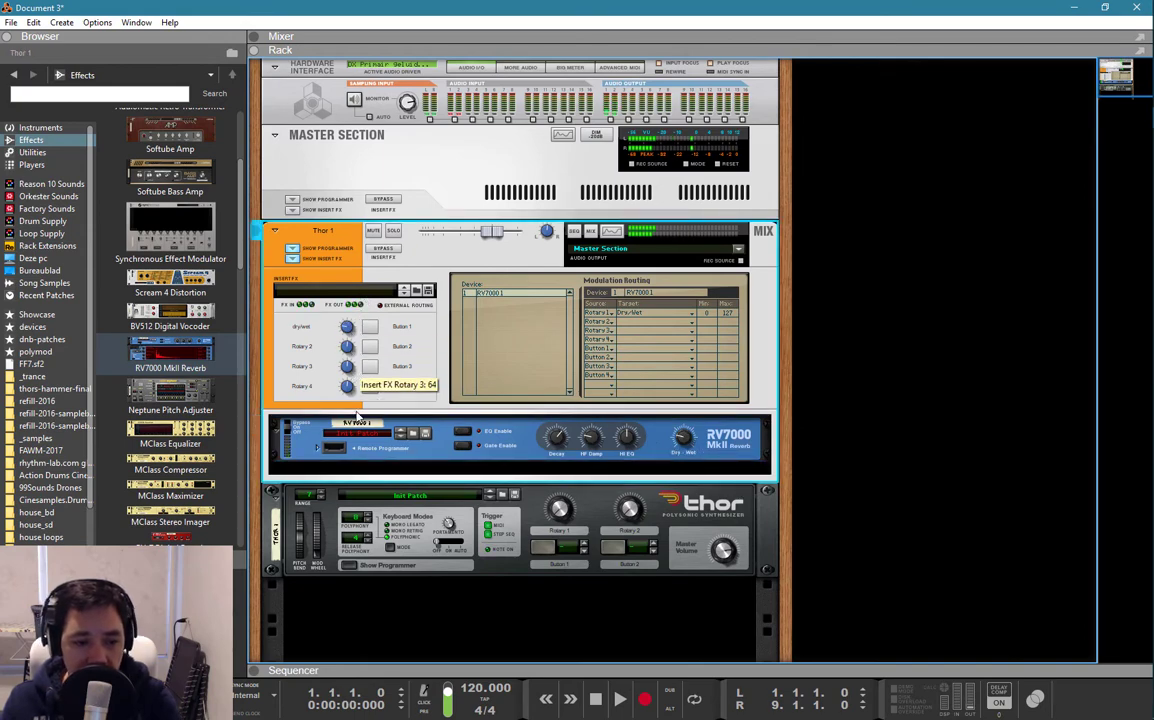
Delete the RV7000 reverb from the Thor 1 channel's insert FX.
{"action": "left_click", "coordinate": [333, 432]}
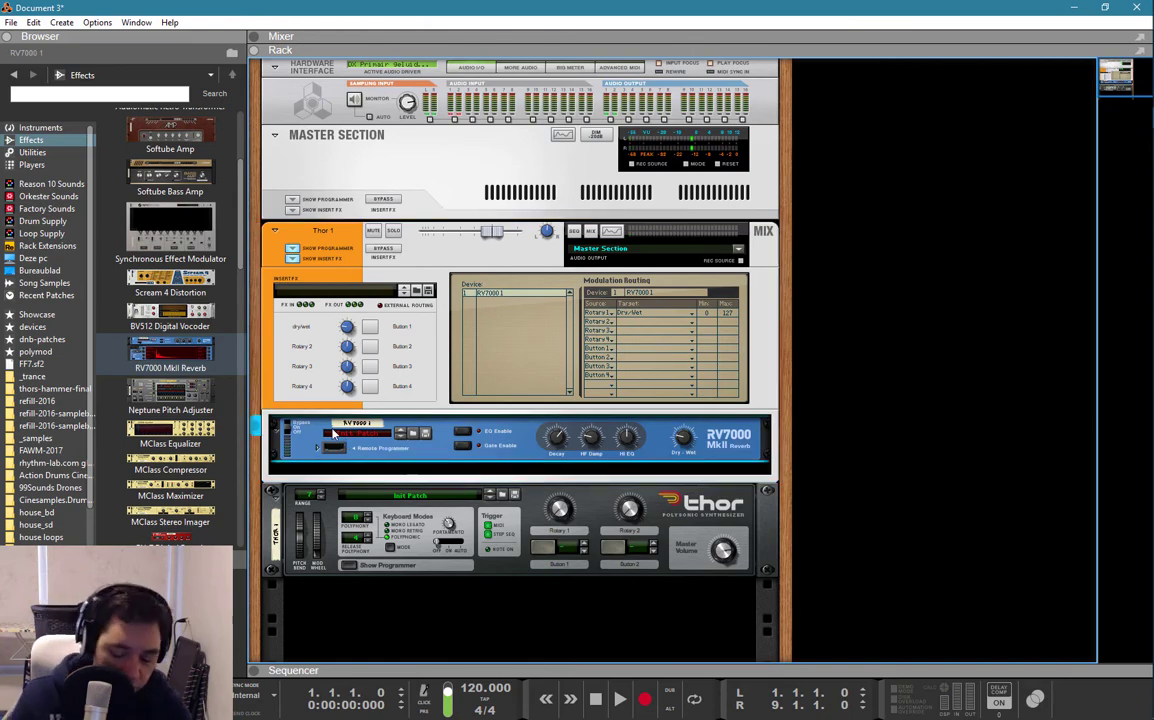
{"action": "key", "text": "Delete"}
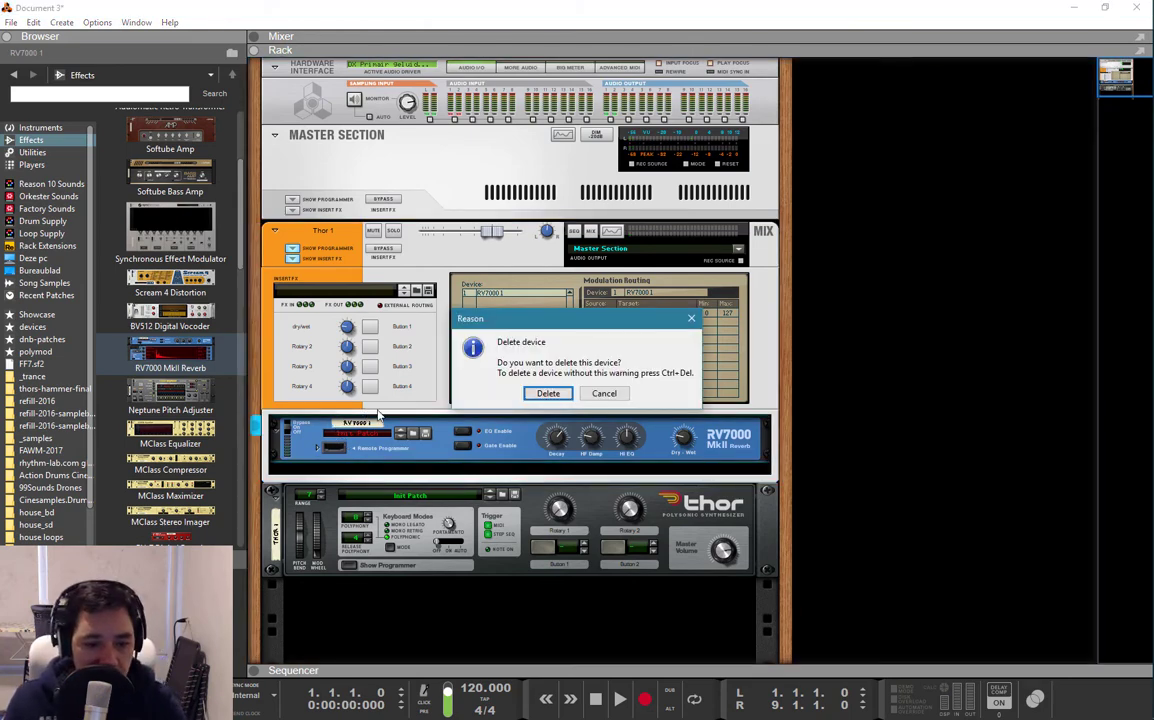
{"action": "key", "text": "Return"}
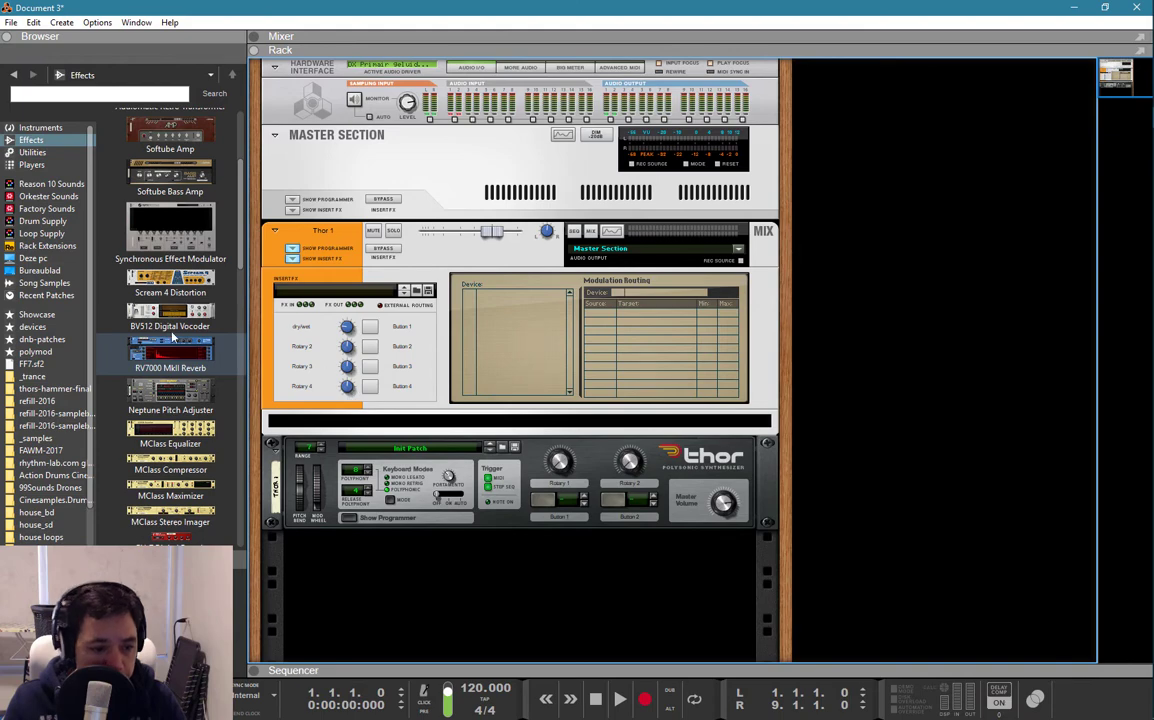
Create a Combinator below the Thor synthesizer and place a Line Mixer 6:2 inside it.
{"action": "left_click", "coordinate": [32, 152]}
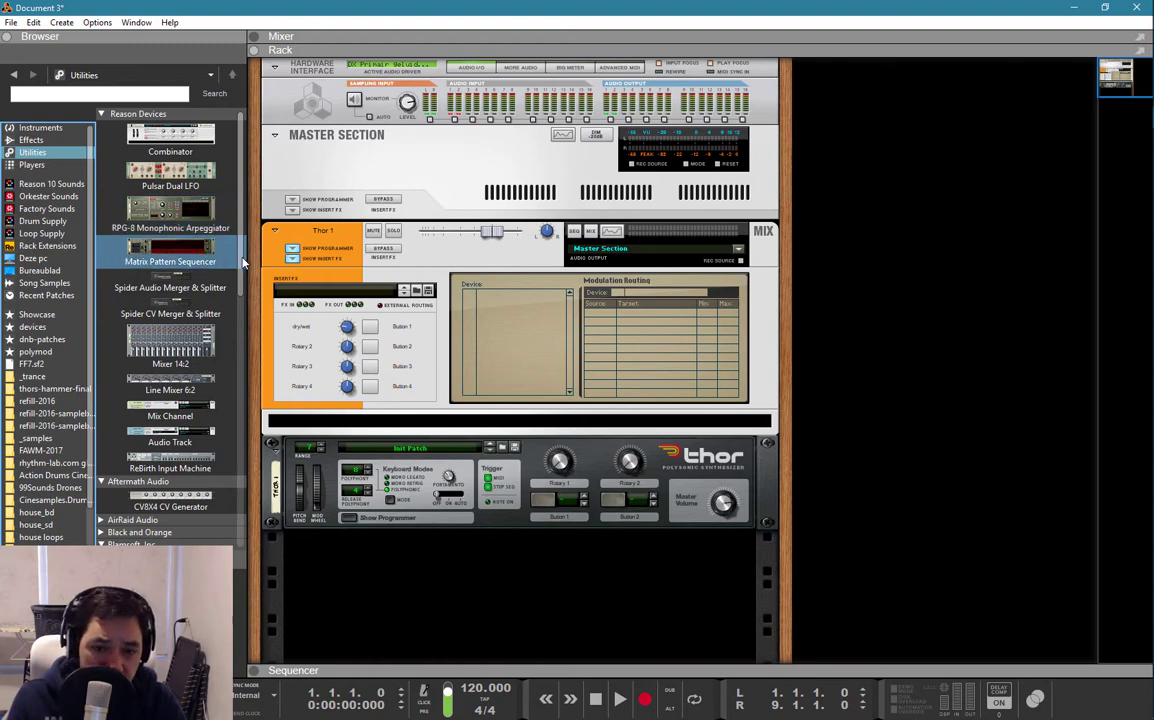
{"action": "left_click_drag", "start_coordinate": [170, 138], "coordinate": [402, 470]}
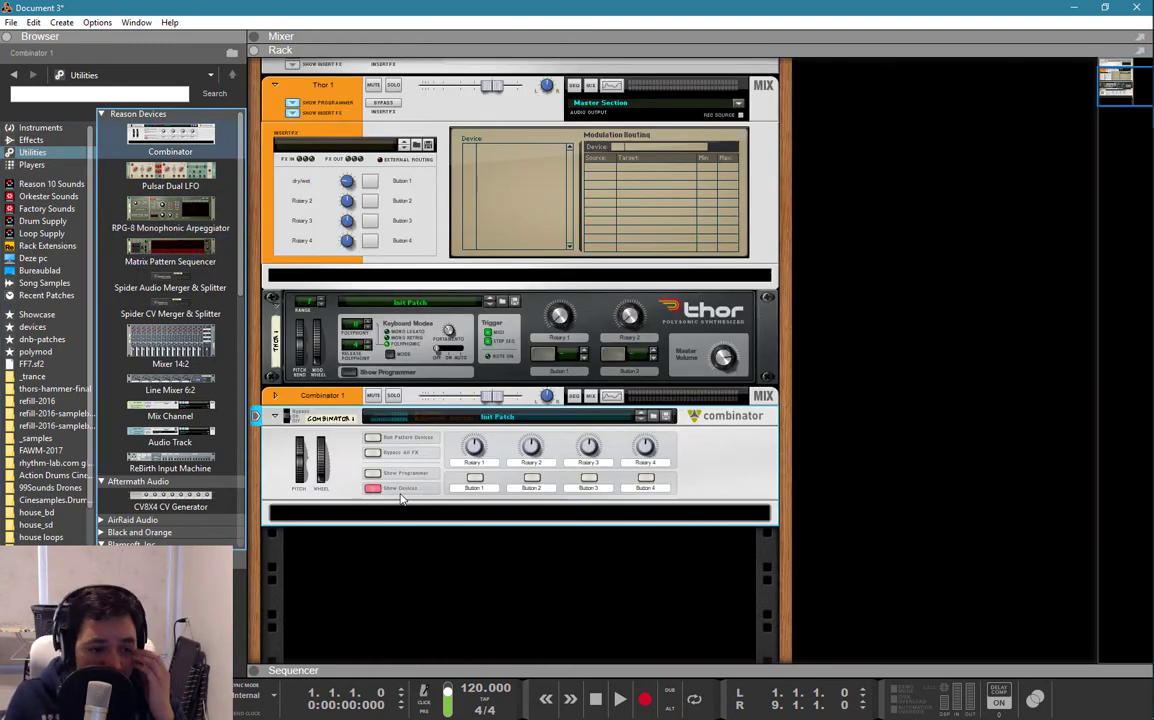
{"action": "mouse_move", "coordinate": [170, 380]}
{"action": "left_mouse_down"}
{"action": "mouse_move", "coordinate": [422, 500]}
{"action": "mouse_move", "coordinate": [485, 508]}
{"action": "left_mouse_up"}
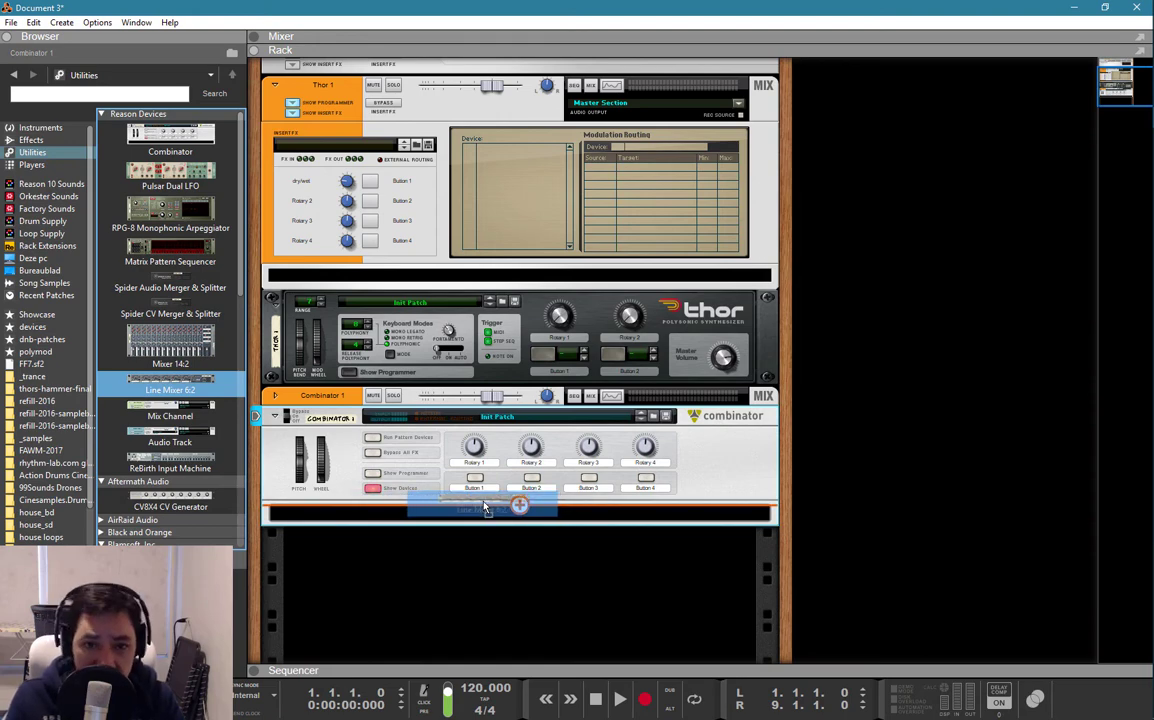
{"action": "left_click_drag", "start_coordinate": [485, 508], "coordinate": [485, 508]}
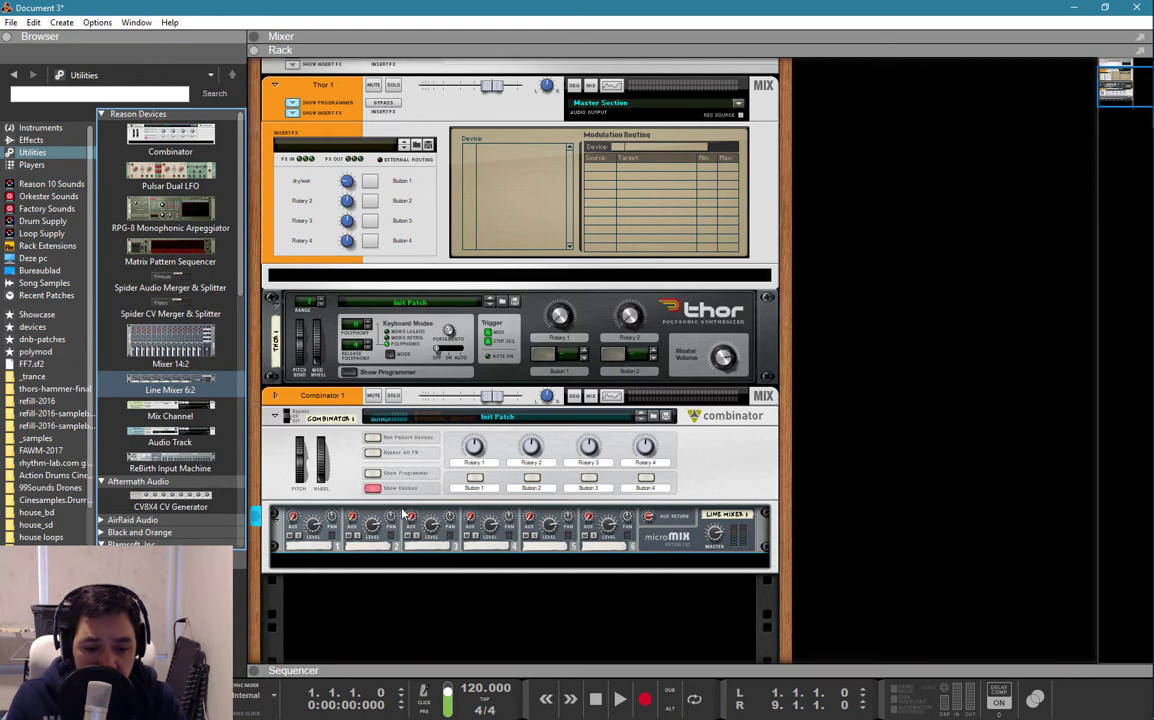
{"action": "key", "text": "Tab"}
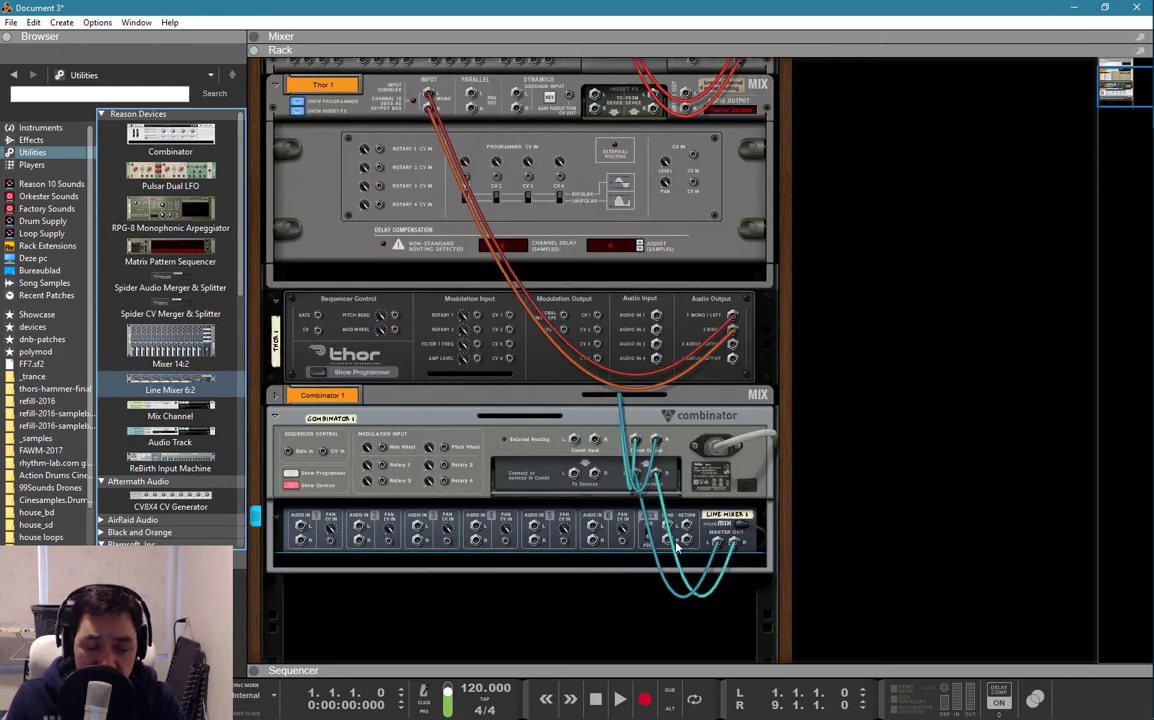
{"action": "key", "text": "Tab"}
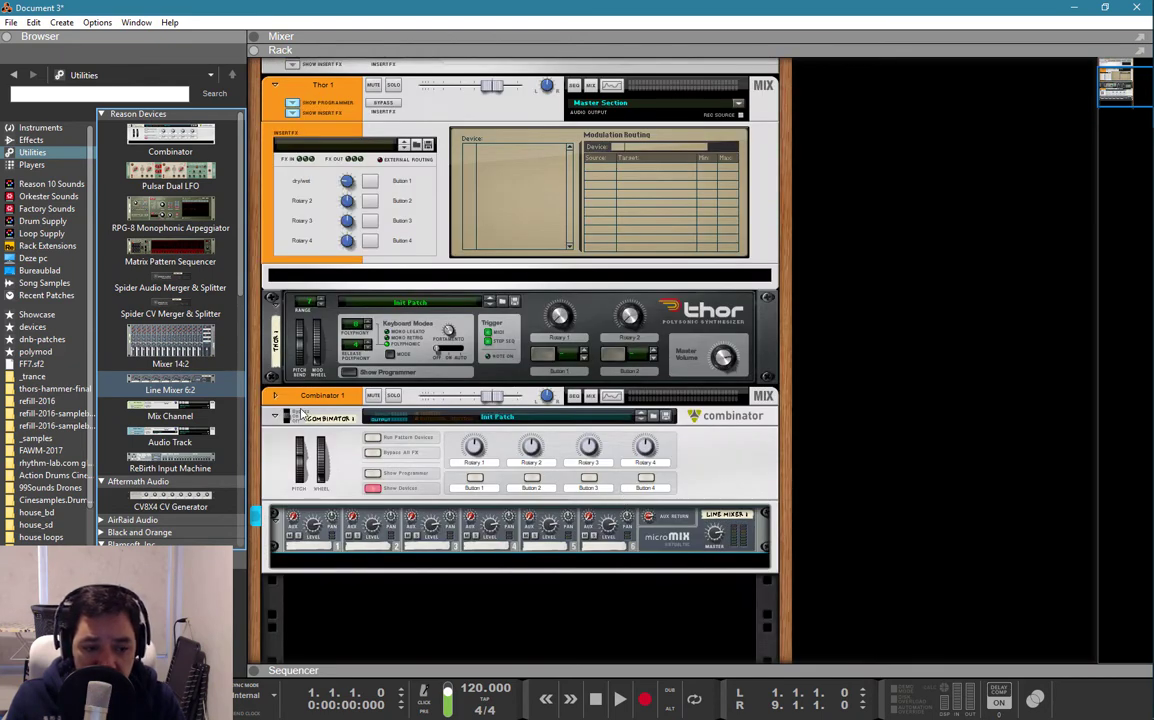
Add two Mixer 14:2 devices below the line mixer inside the Combinator and show their rear cabling.
{"action": "left_click_drag", "start_coordinate": [170, 345], "coordinate": [450, 562]}
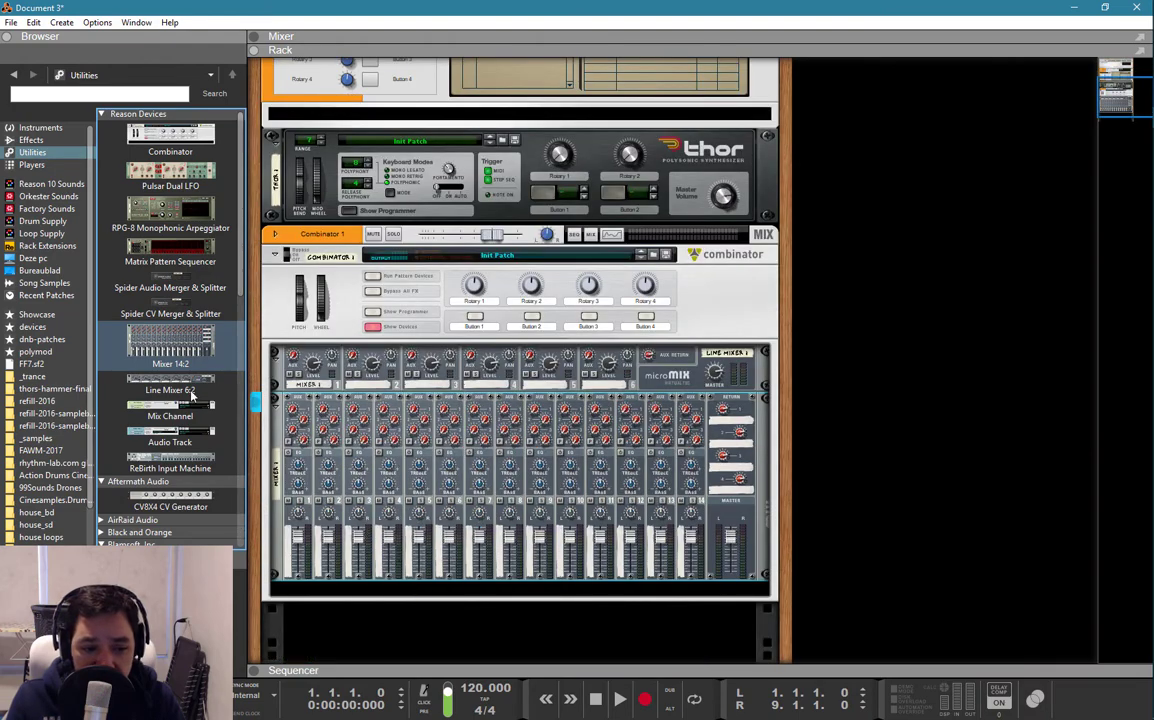
{"action": "left_click_drag", "start_coordinate": [195, 350], "coordinate": [510, 560]}
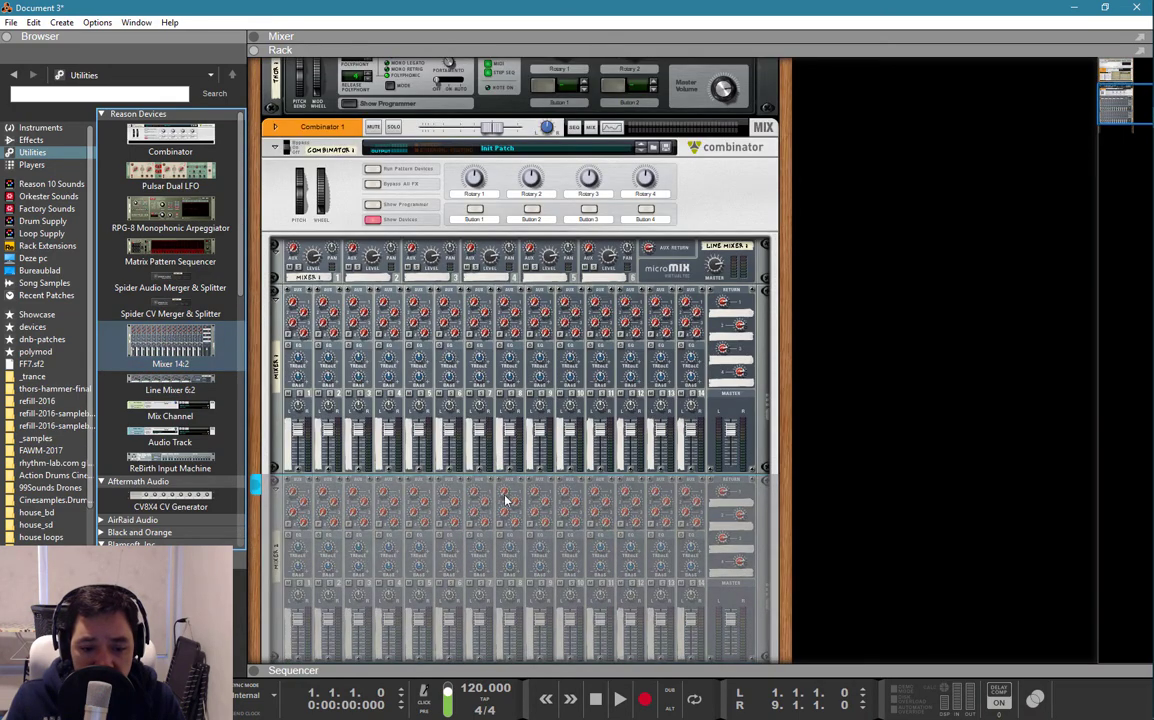
{"action": "key", "text": "Tab"}
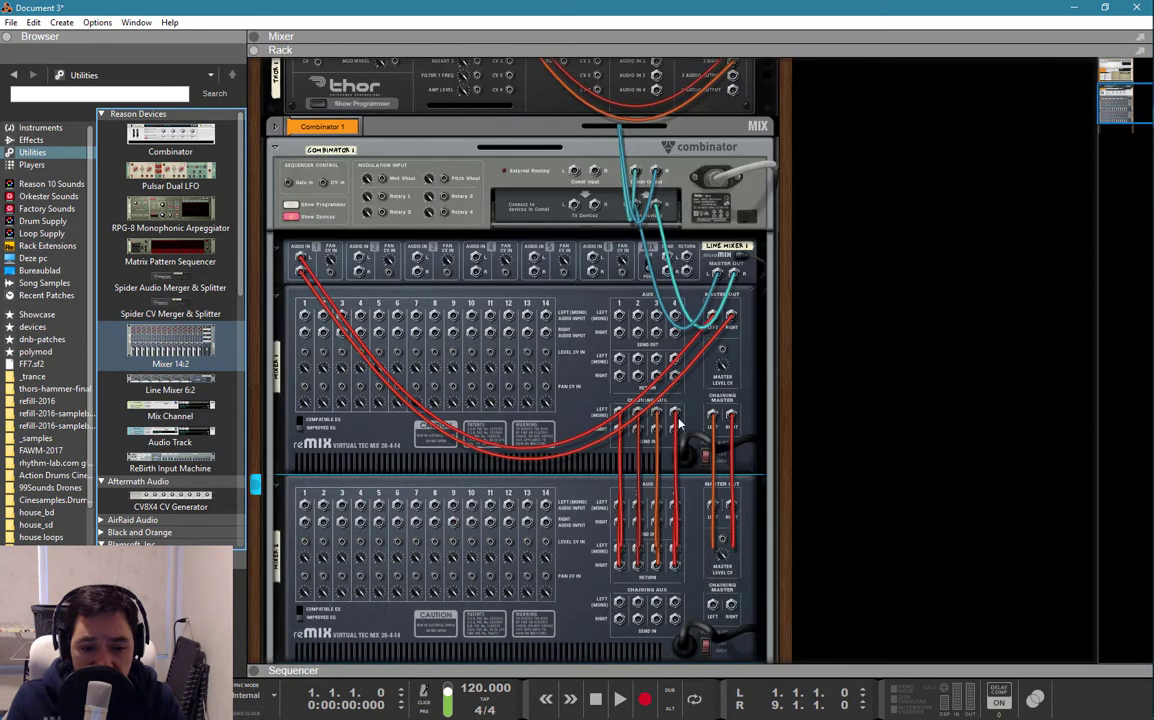
{"action": "left_click", "coordinate": [716, 377]}
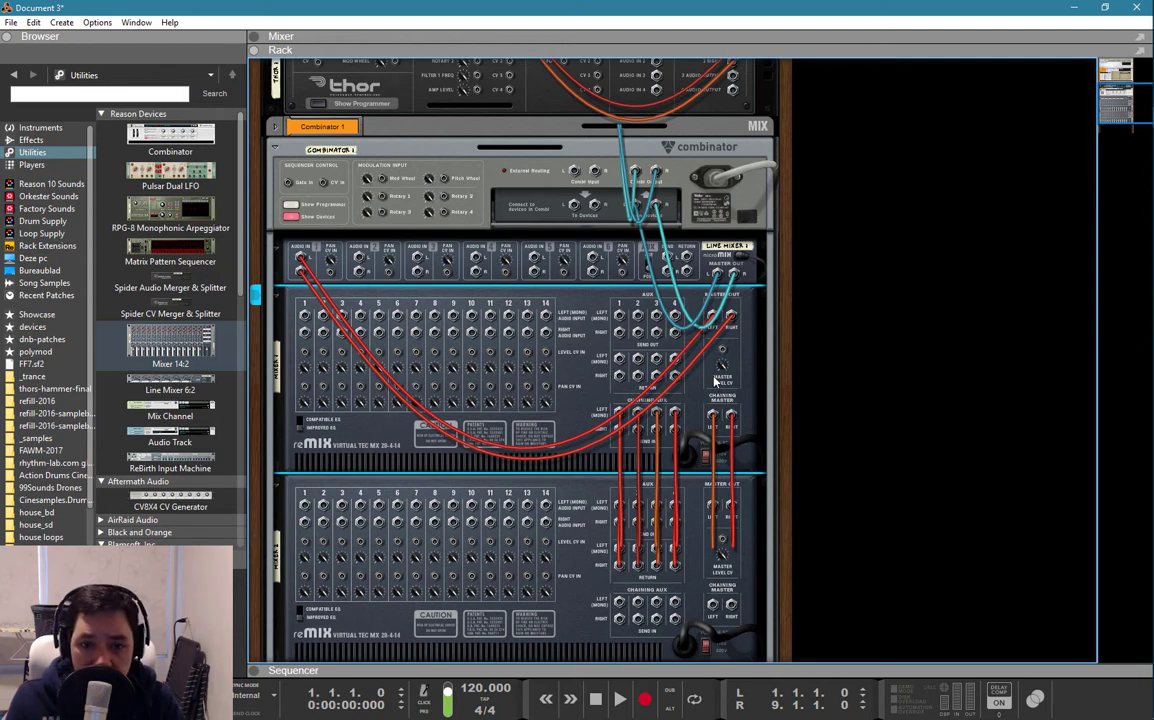
Delete the two Mixer 14:2 devices from the Combinator and place a Thor synthesizer below its line mixer.
{"action": "key", "text": "Tab"}
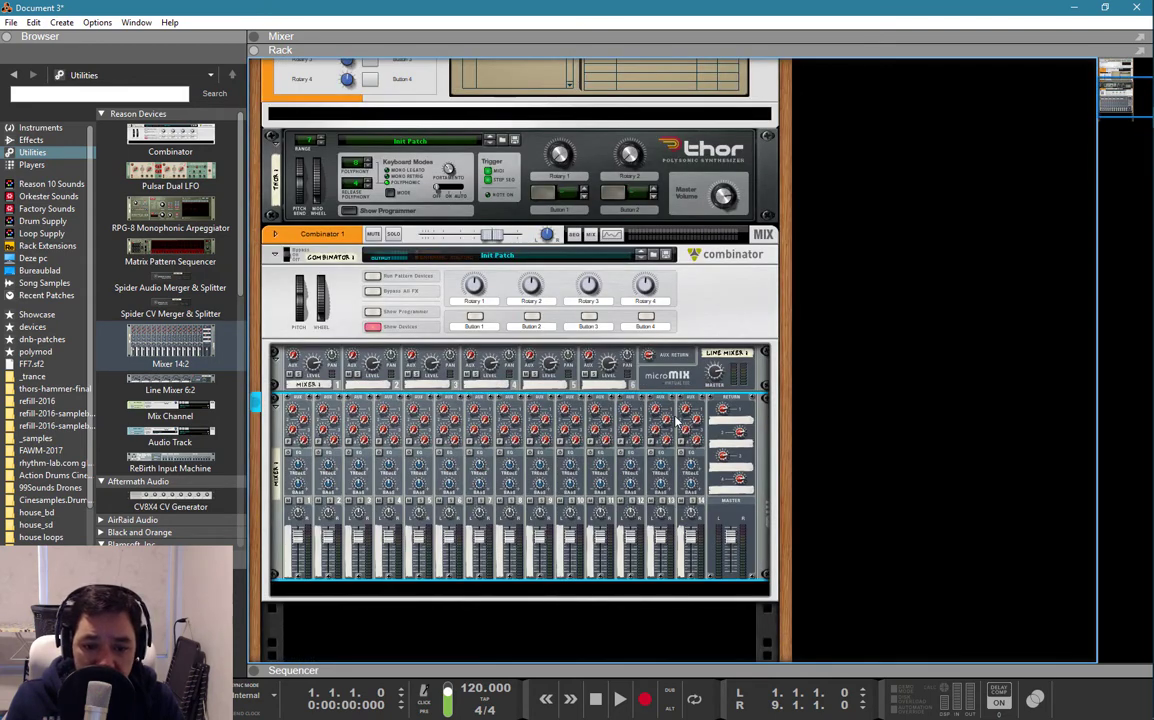
{"action": "key", "text": "Delete"}
{"action": "left_click", "coordinate": [40, 127]}
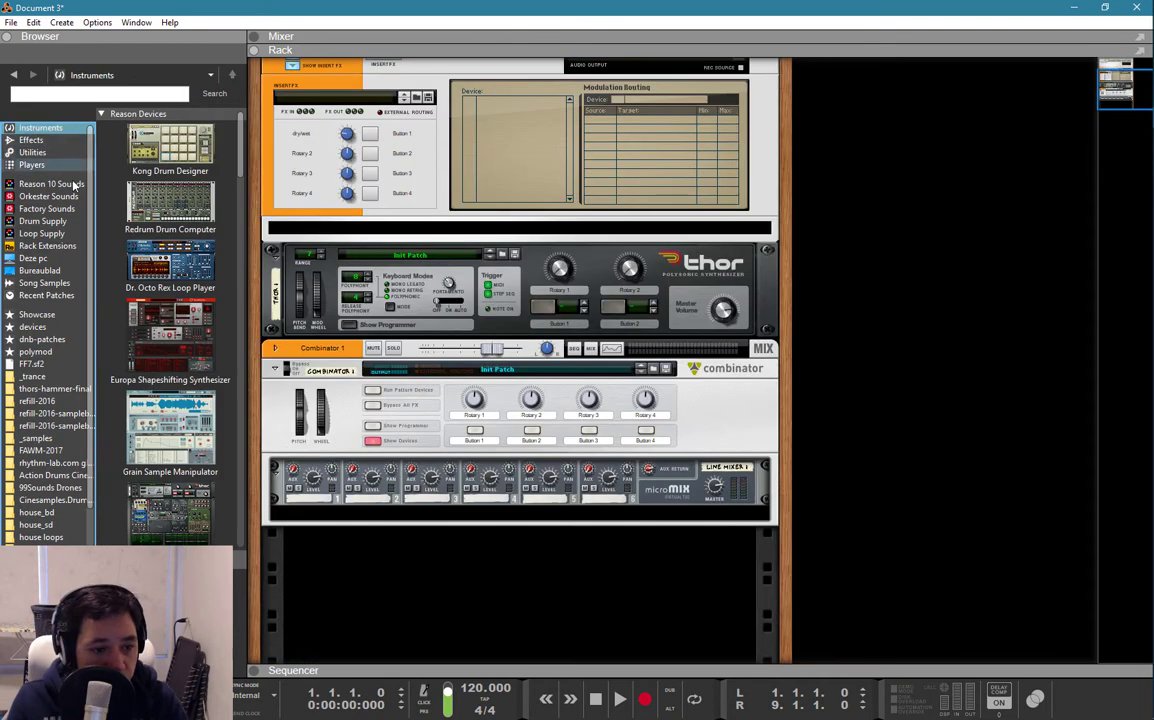
{"action": "left_click_drag", "start_coordinate": [170, 512], "coordinate": [415, 487]}
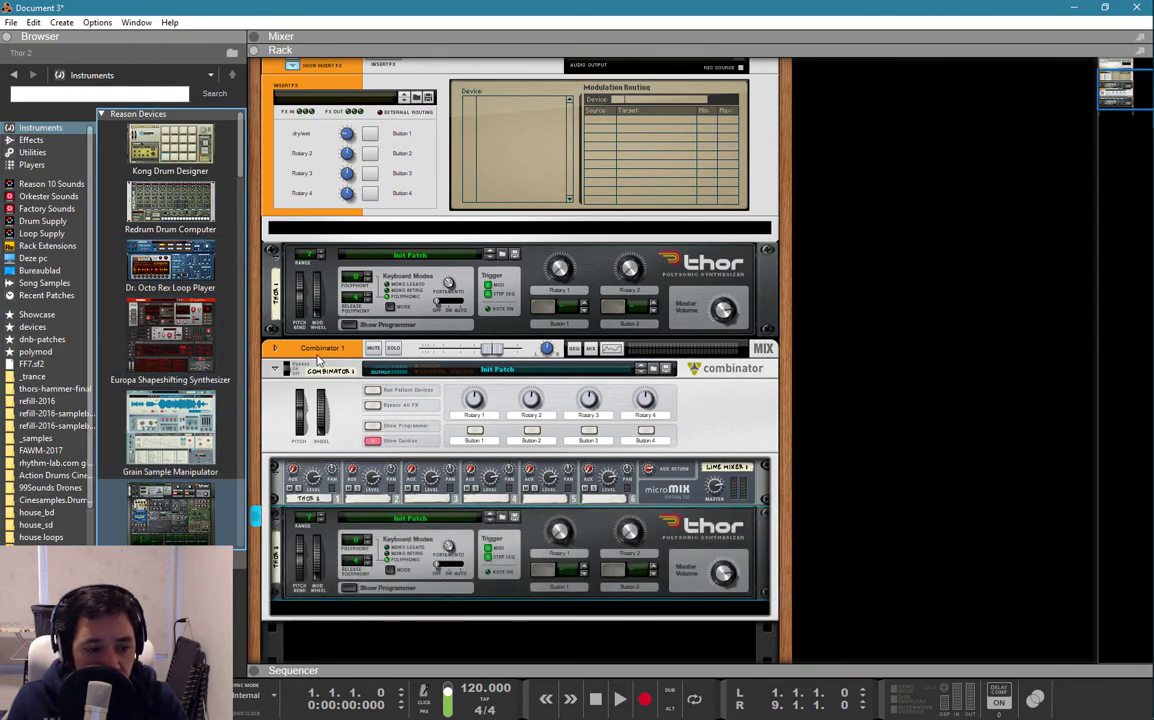
{"action": "scroll", "coordinate": [329, 381], "scroll_direction": "down", "scroll_amount": 3}
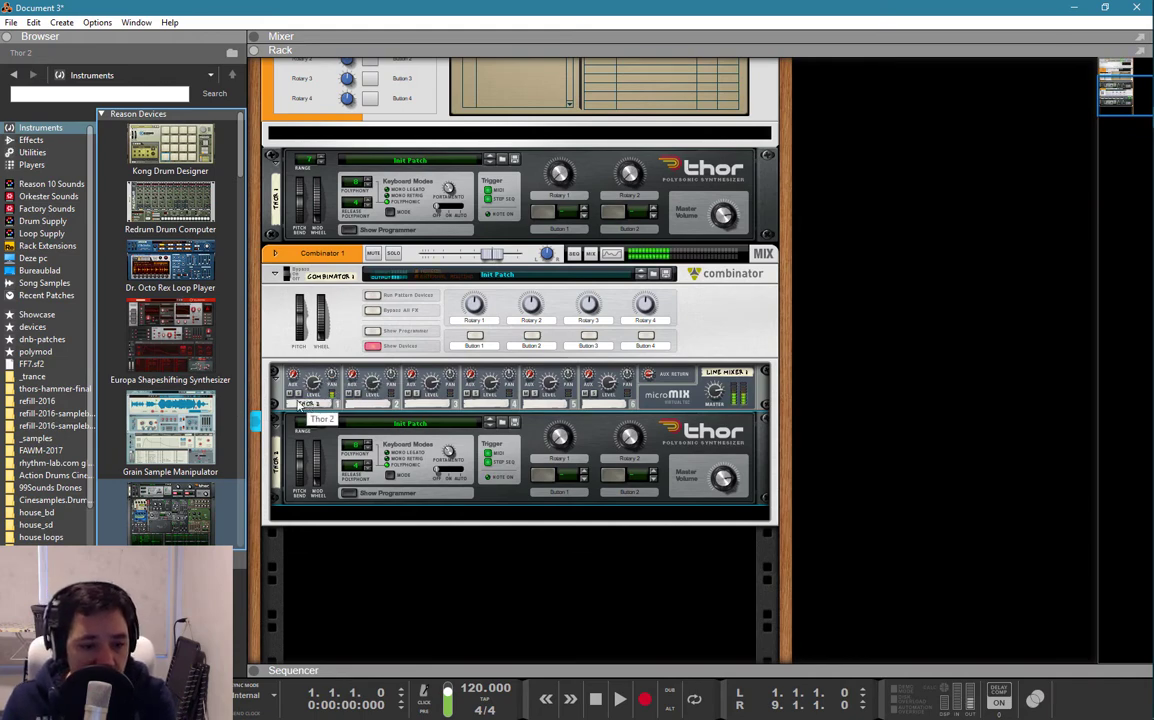
Add an NN-XT sampler below the Thor synthesizer inside the Combinator.
{"action": "scroll", "coordinate": [162, 414], "scroll_direction": "down", "scroll_amount": 3}
{"action": "scroll", "coordinate": [162, 414], "scroll_direction": "down", "scroll_amount": 4}
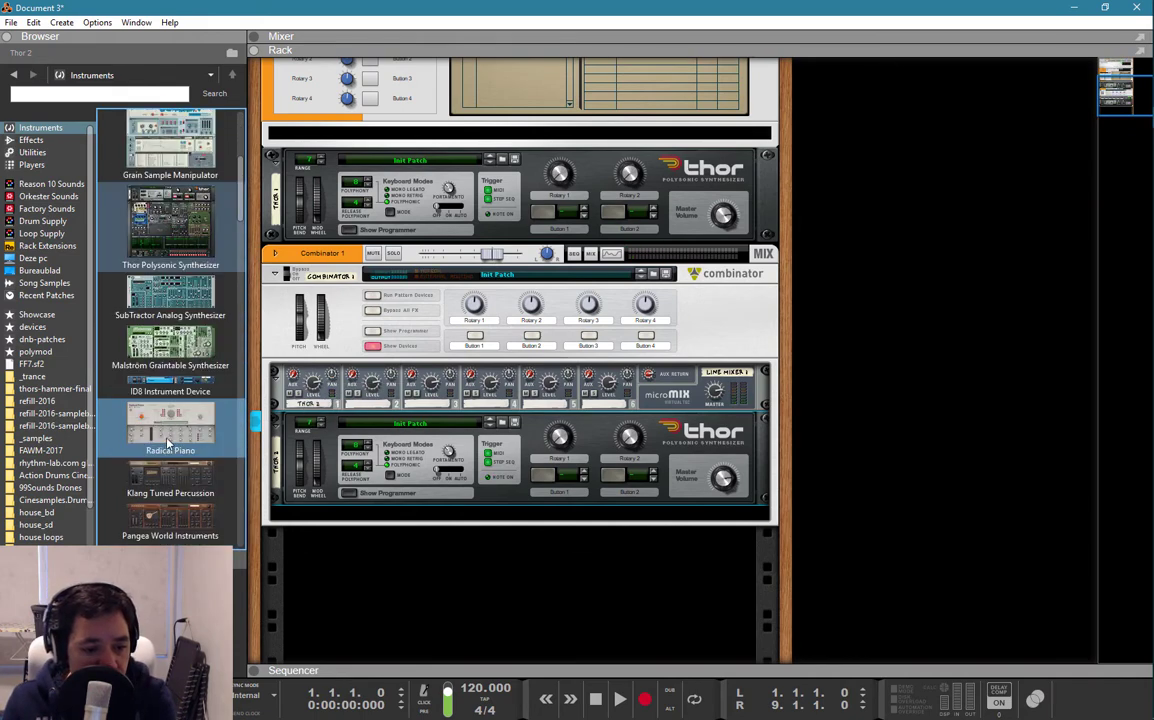
{"action": "scroll", "coordinate": [165, 420], "scroll_direction": "down", "scroll_amount": 1}
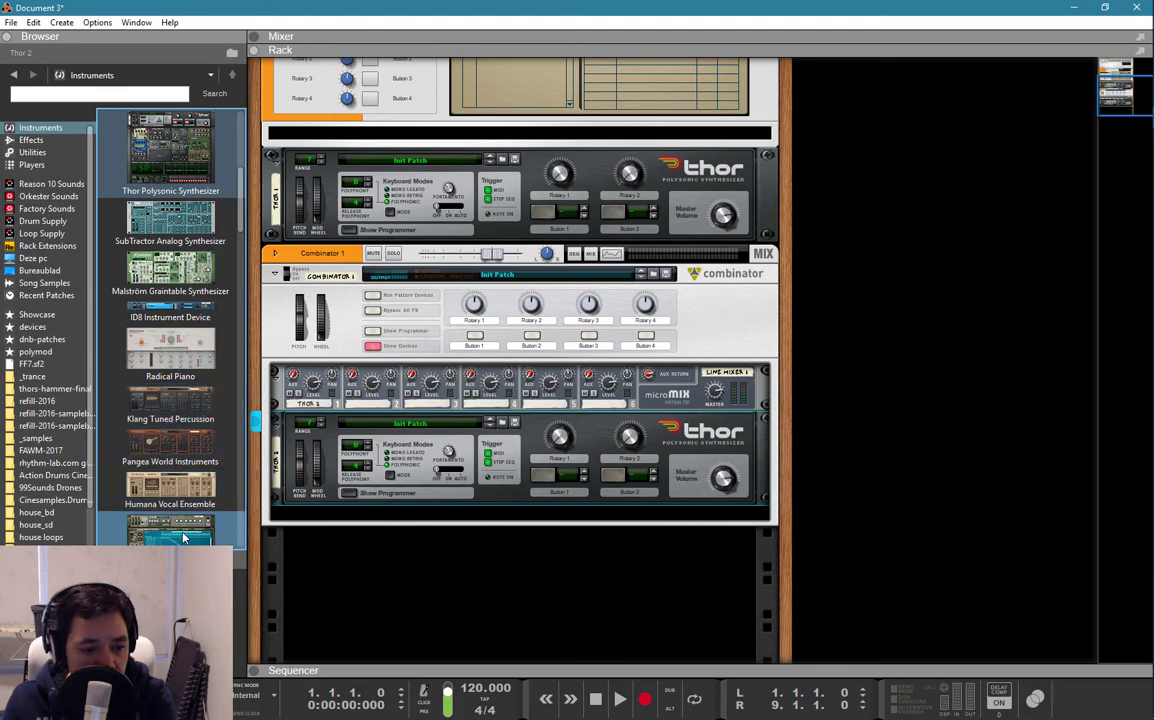
{"action": "left_click_drag", "start_coordinate": [170, 530], "coordinate": [425, 485]}
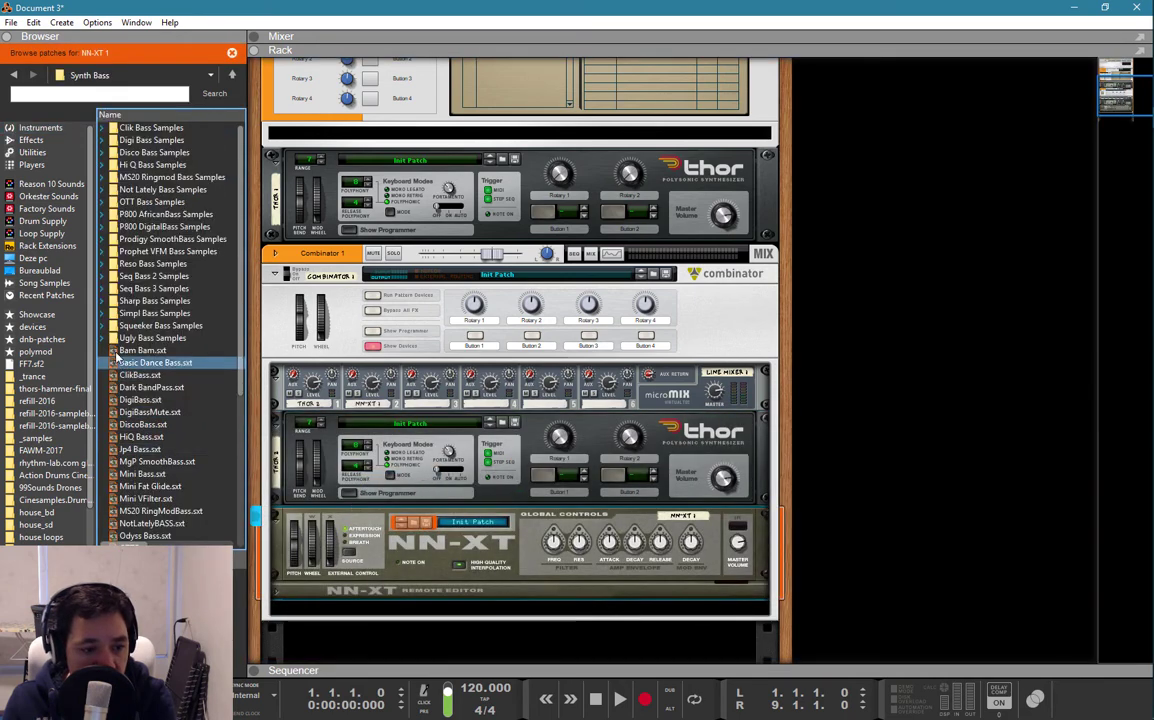
Load the Tape Strings patch into the NN-XT from the Strings folder of the Factory Sounds' NN-XT Sampler Patches.
{"action": "left_click", "coordinate": [76, 73]}
{"action": "left_click", "coordinate": [90, 122]}
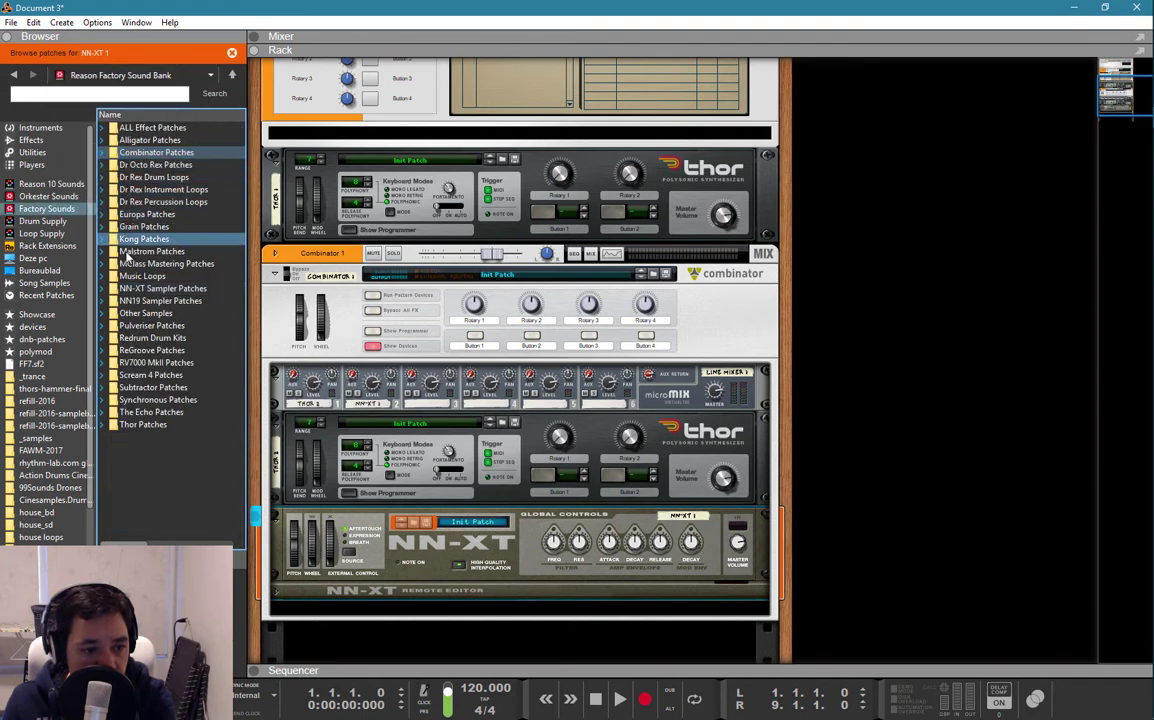
{"action": "double_click", "coordinate": [140, 288]}
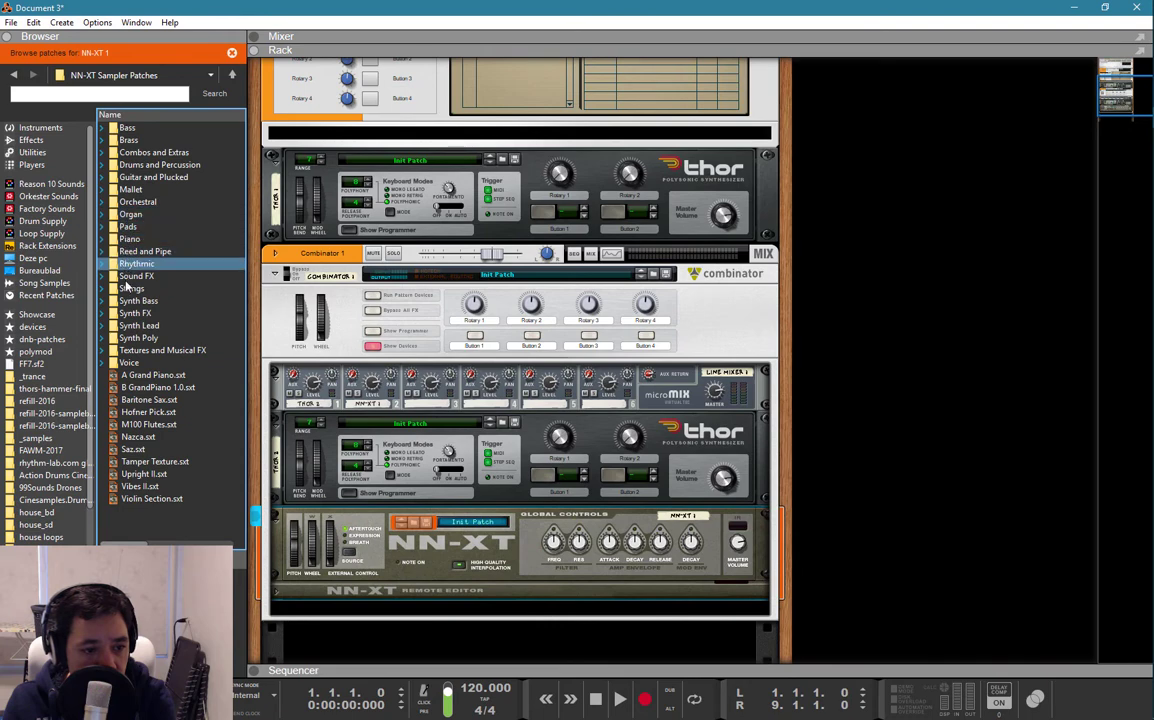
{"action": "double_click", "coordinate": [131, 288]}
{"action": "left_click", "coordinate": [124, 289]}
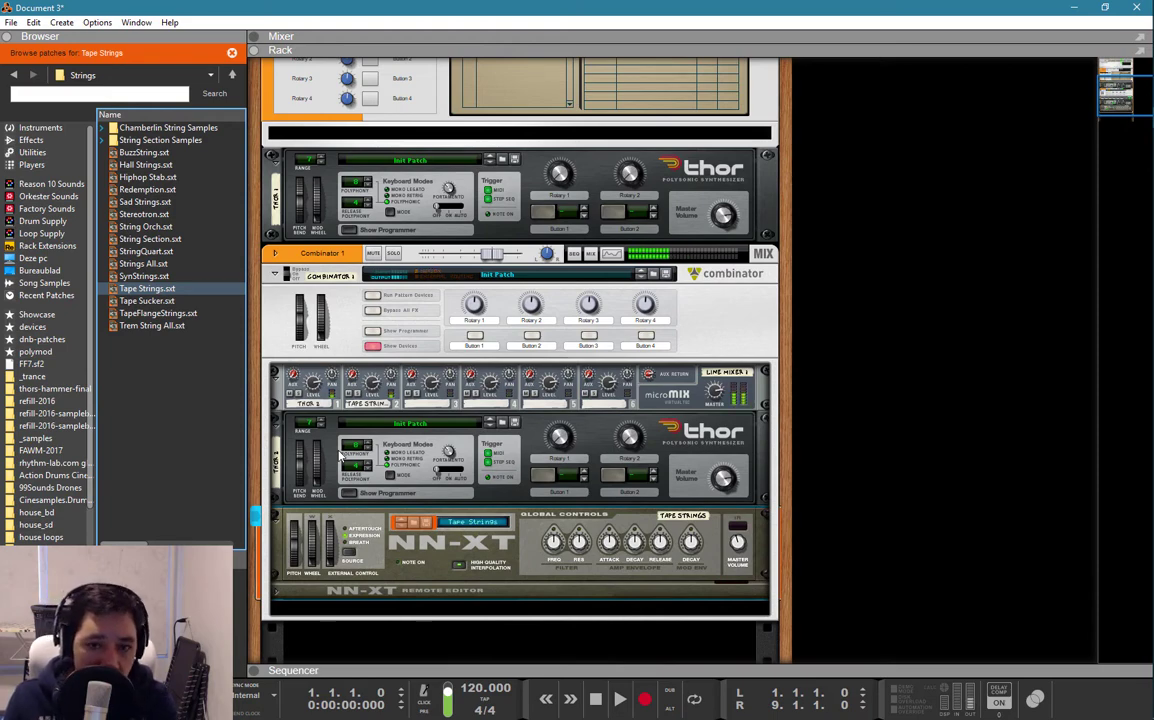
Place an RPG-8 Monophonic Arpeggiator directly below the Combinator and delete it again.
{"action": "left_click", "coordinate": [31, 152]}
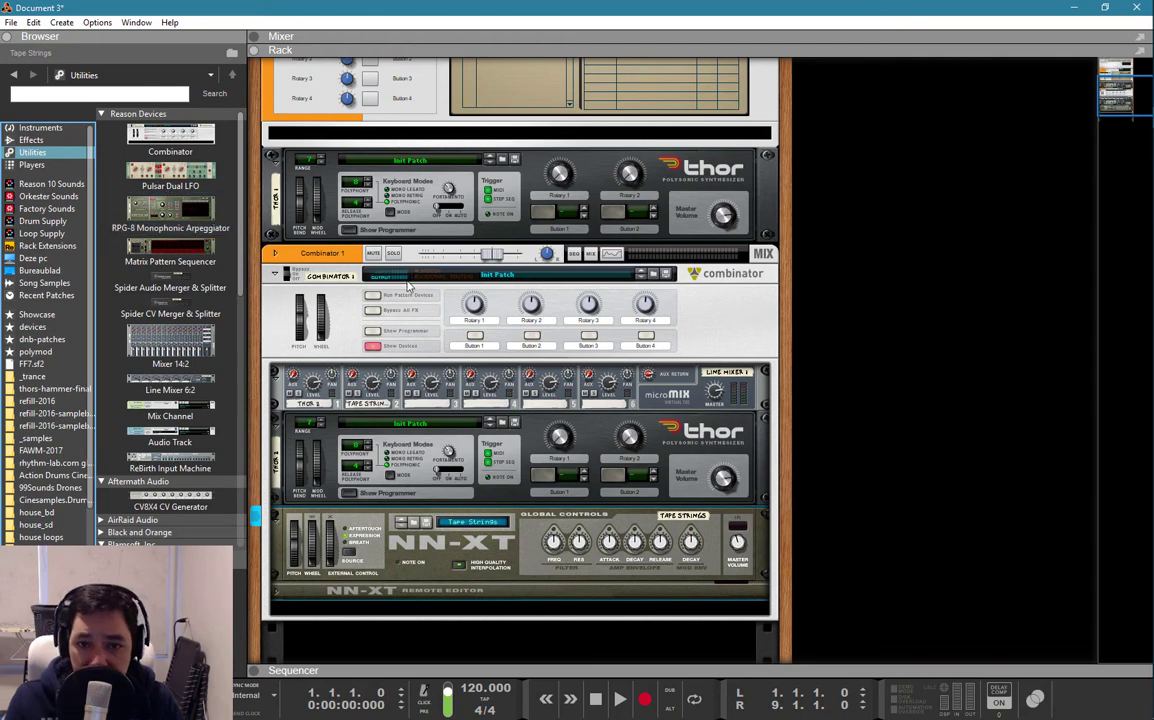
{"action": "scroll", "coordinate": [407, 287], "scroll_direction": "down", "scroll_amount": 2}
{"action": "left_click", "coordinate": [204, 235]}
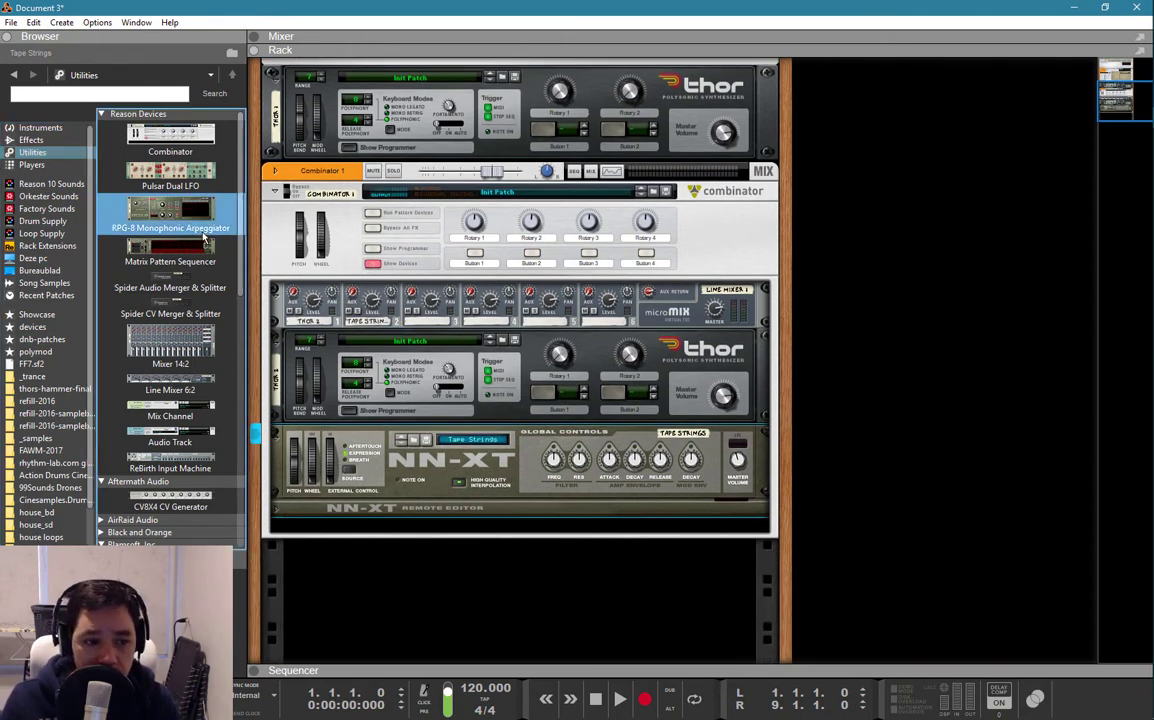
{"action": "left_click_drag", "start_coordinate": [204, 235], "coordinate": [503, 592]}
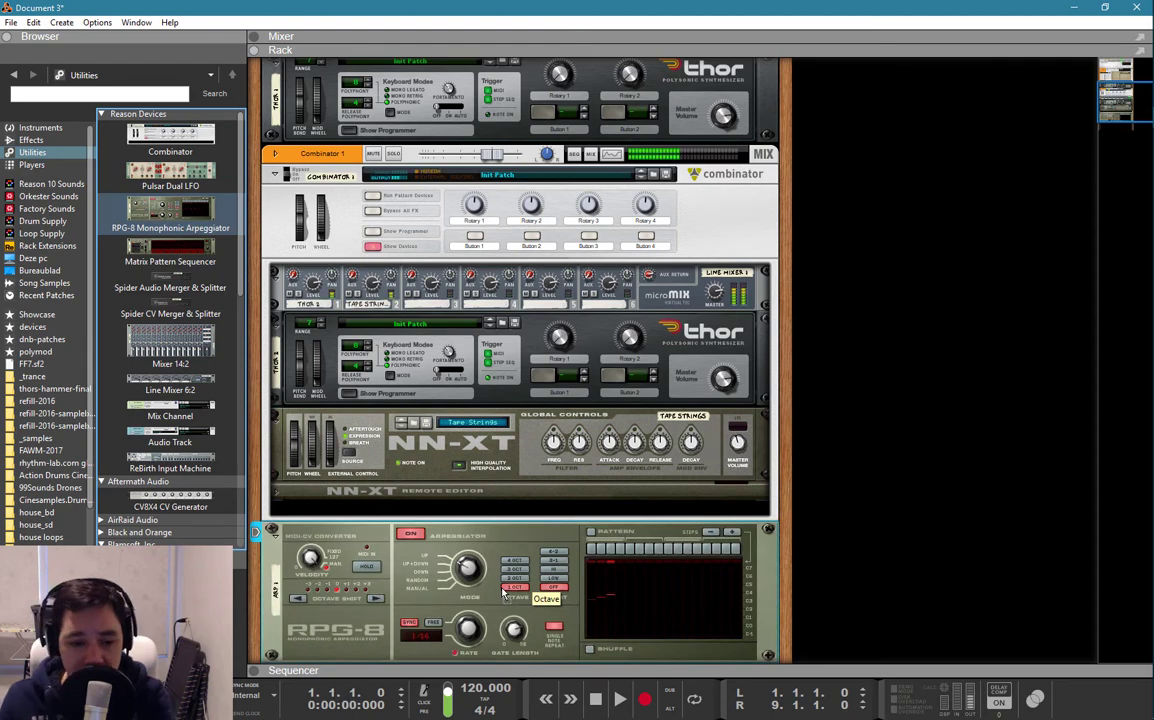
{"action": "left_click", "coordinate": [503, 544]}
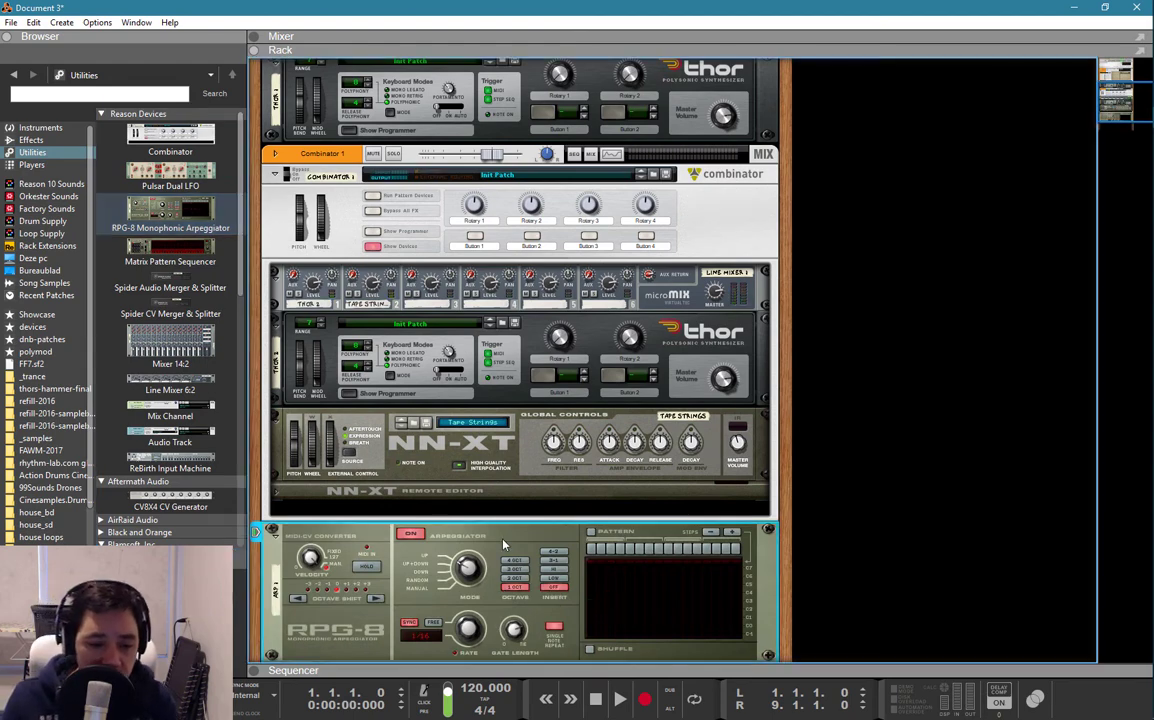
{"action": "key", "text": "Delete"}
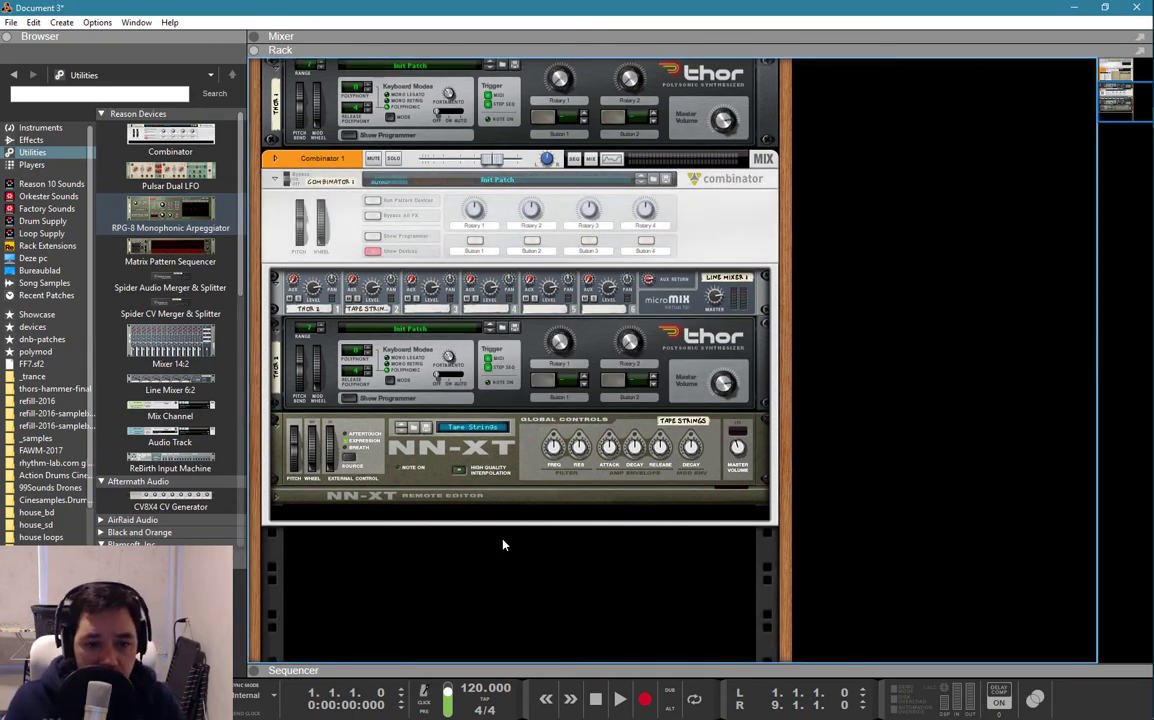
Add an Audio Track device in a new rack column to view its sequencer lane, and undo the addition.
{"action": "scroll", "coordinate": [503, 544], "scroll_direction": "up", "scroll_amount": 6}
{"action": "scroll", "coordinate": [215, 371], "scroll_direction": "down", "scroll_amount": 3}
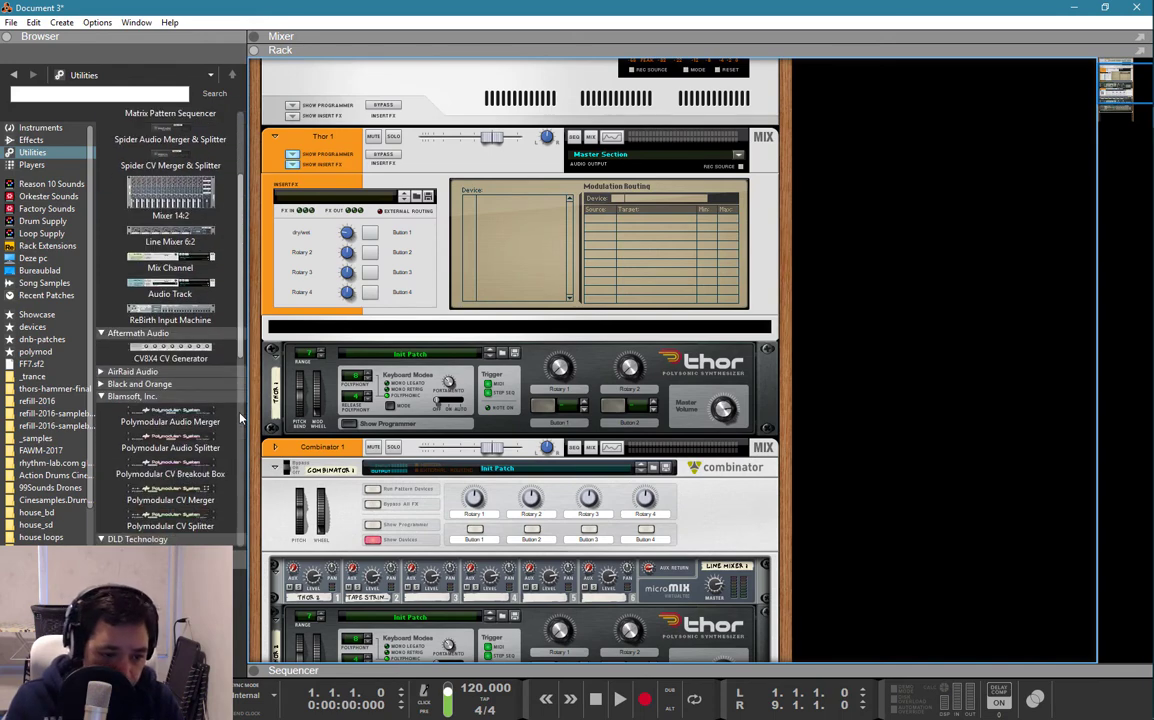
{"action": "scroll", "coordinate": [318, 323], "scroll_direction": "down", "scroll_amount": 3}
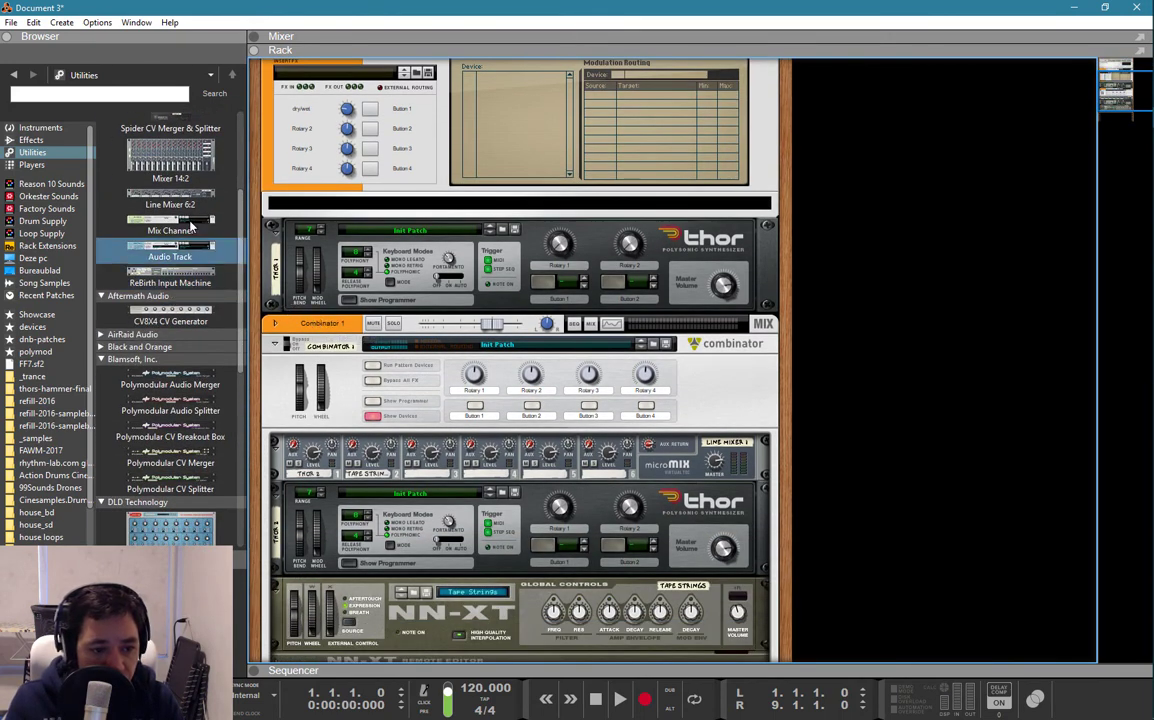
{"action": "left_click_drag", "start_coordinate": [179, 248], "coordinate": [790, 421]}
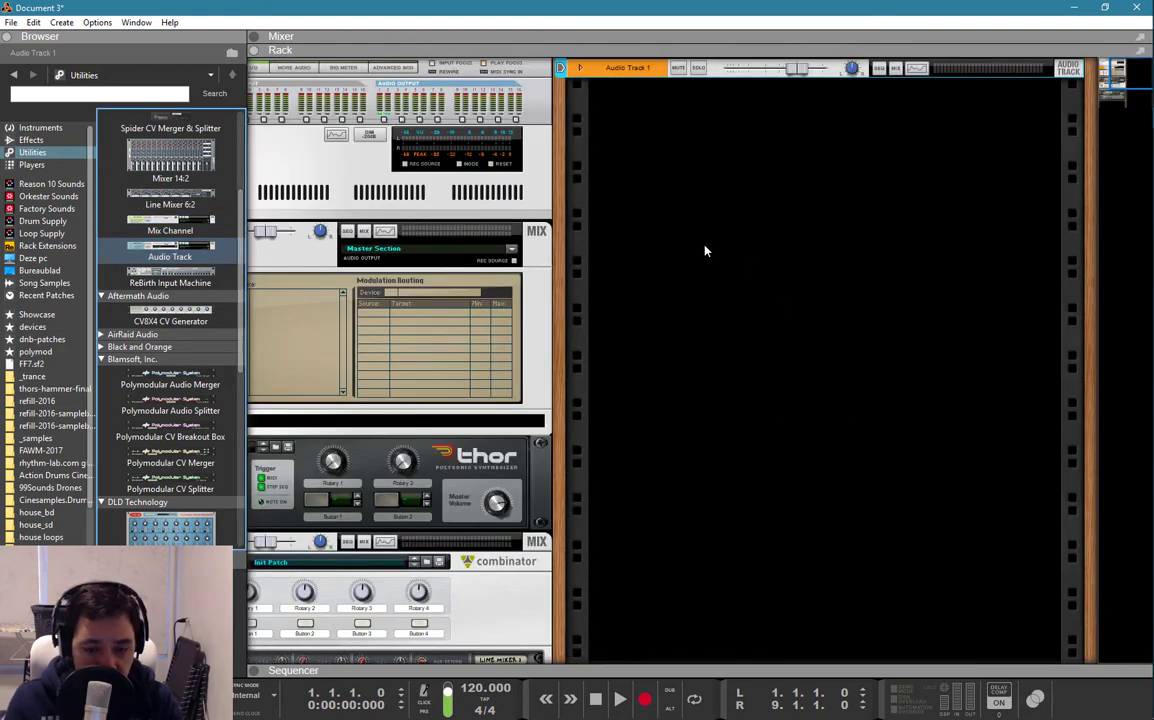
{"action": "key", "text": "F7"}
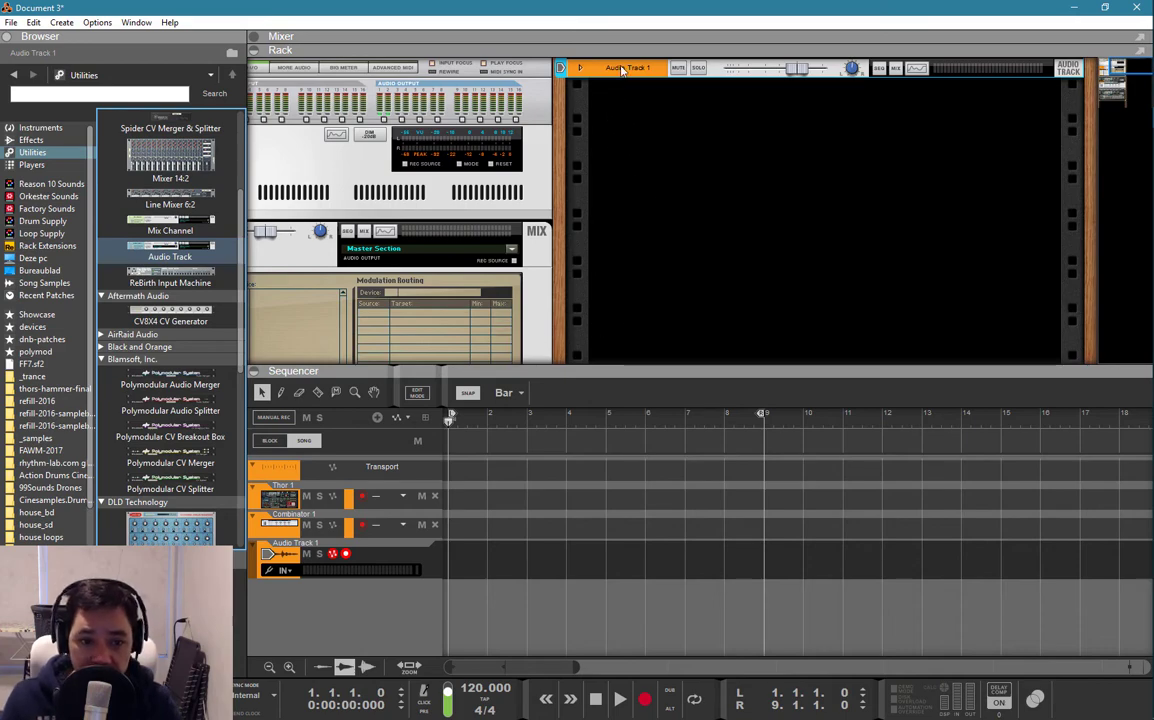
{"action": "key", "text": "ctrl+z"}
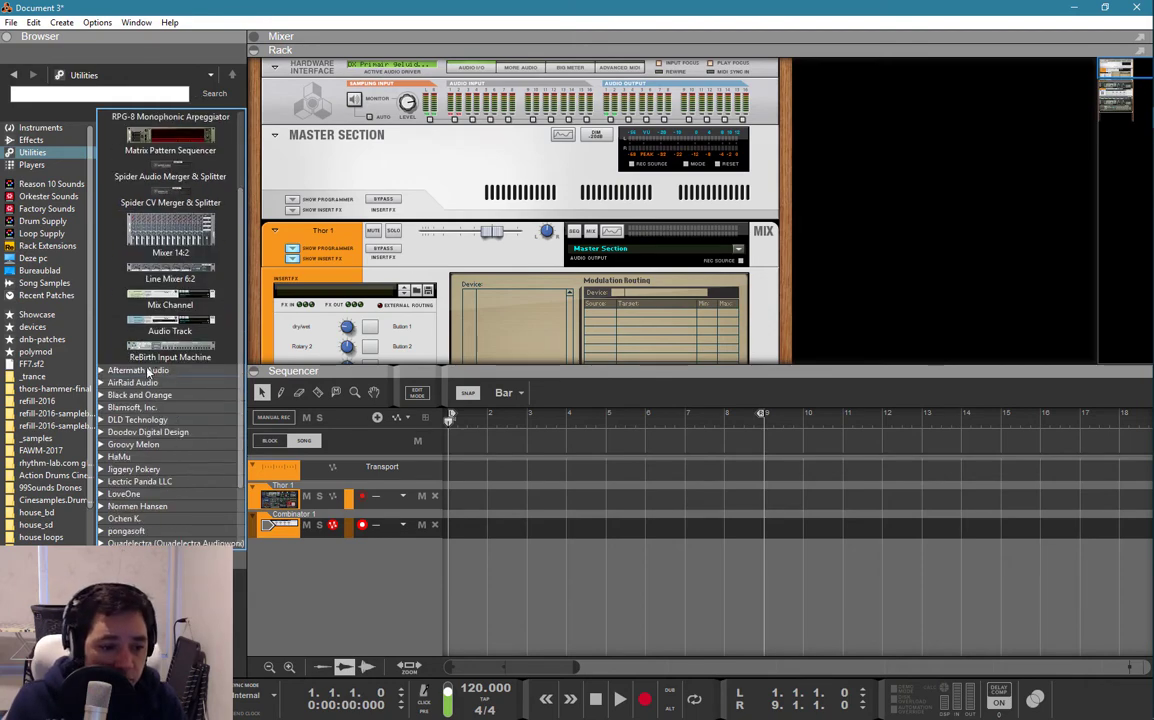
Examine the third-party utility devices from Aftermath Audio, AirRaid Audio, Black and Orange, and Blamsoft.
{"action": "left_click", "coordinate": [135, 370]}
{"action": "left_click", "coordinate": [135, 408]}
{"action": "left_click", "coordinate": [141, 456]}
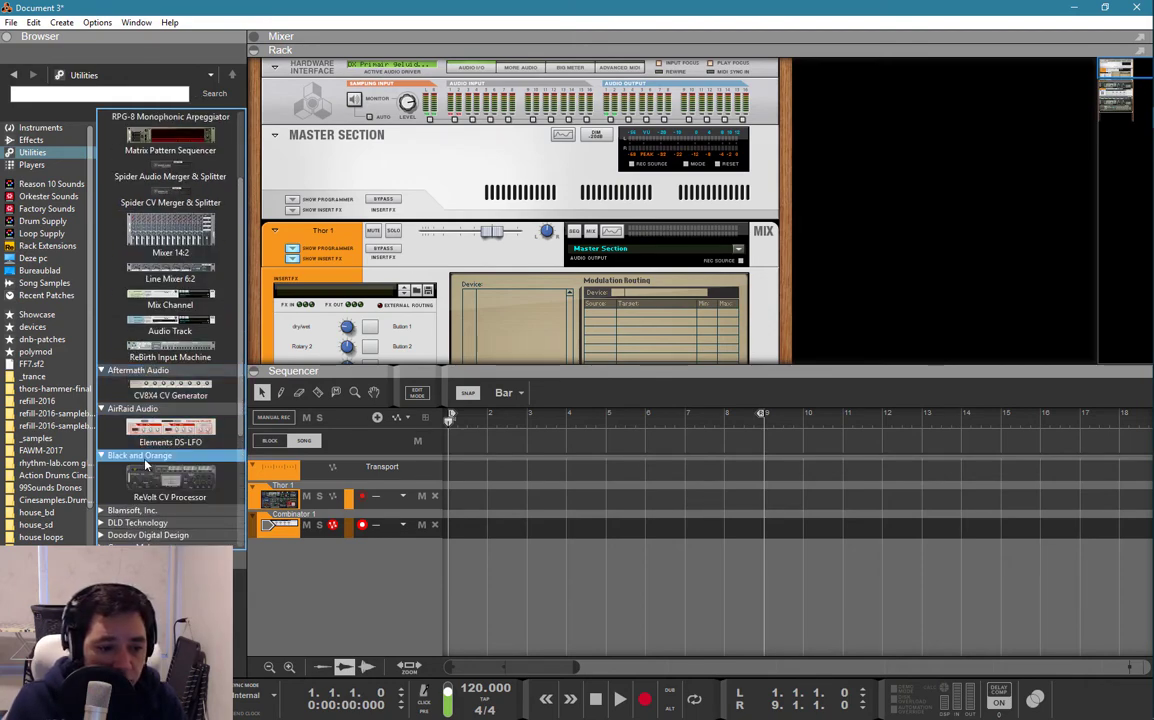
{"action": "left_click", "coordinate": [160, 510]}
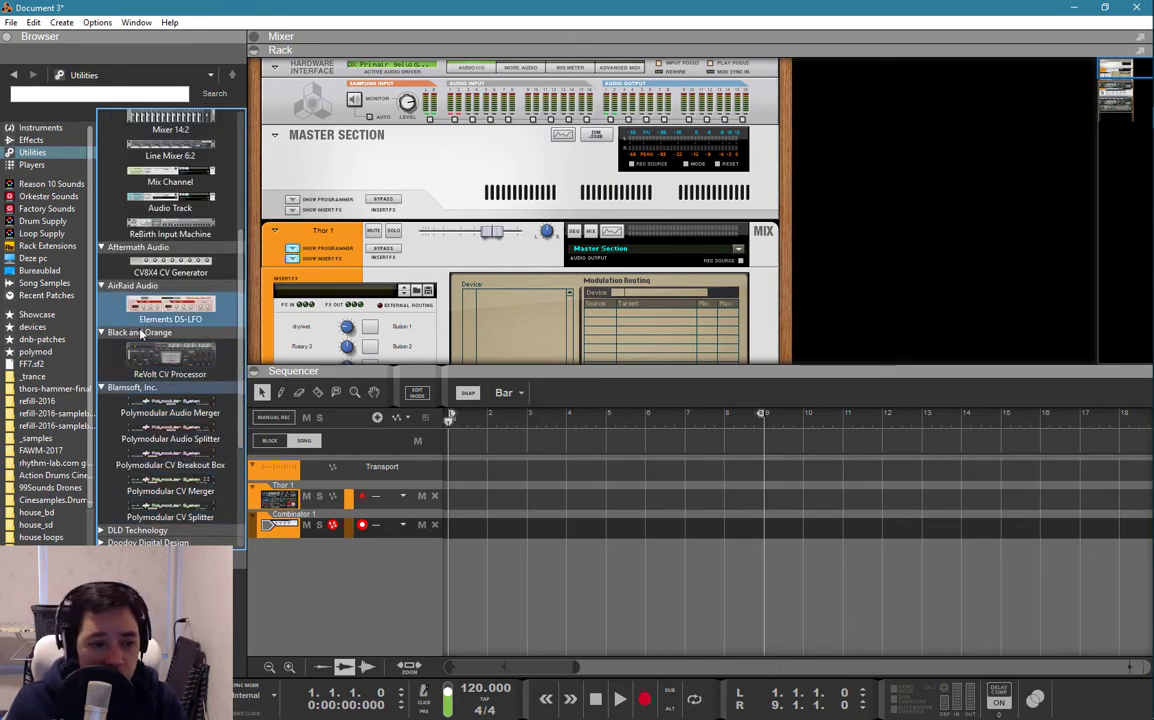
{"action": "scroll", "coordinate": [155, 320], "scroll_direction": "up", "scroll_amount": 6}
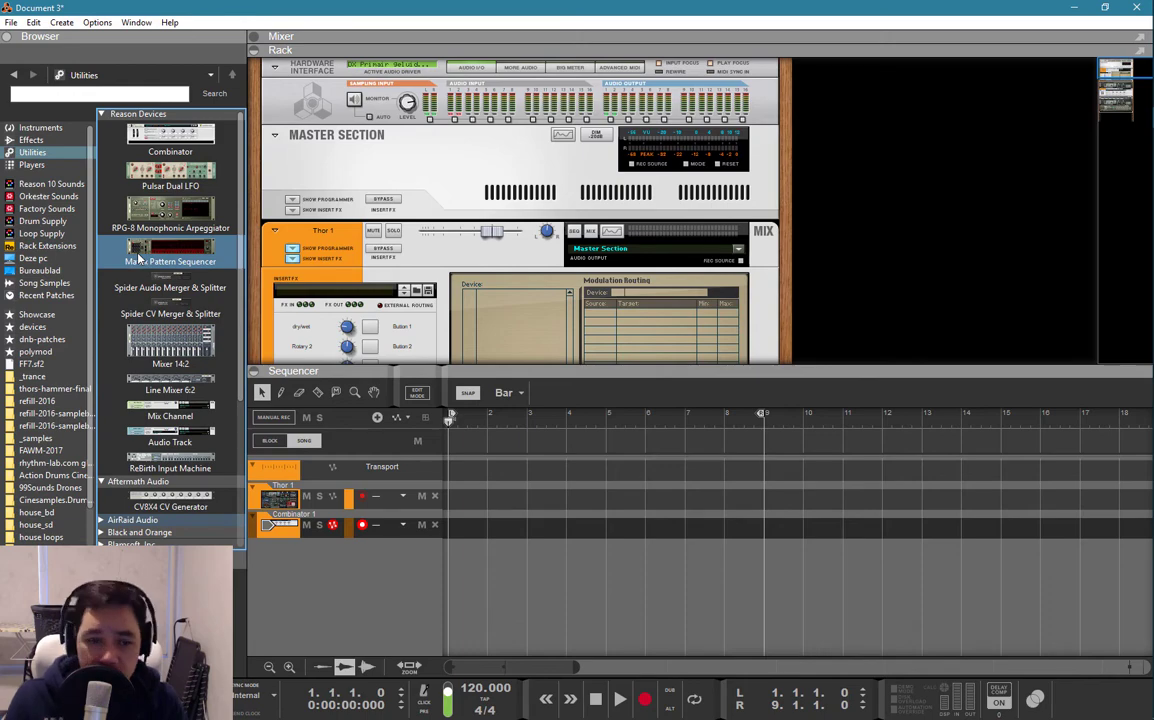
Add a Scales & Chords player to the Thor 1 synthesizer.
{"action": "left_click", "coordinate": [31, 164]}
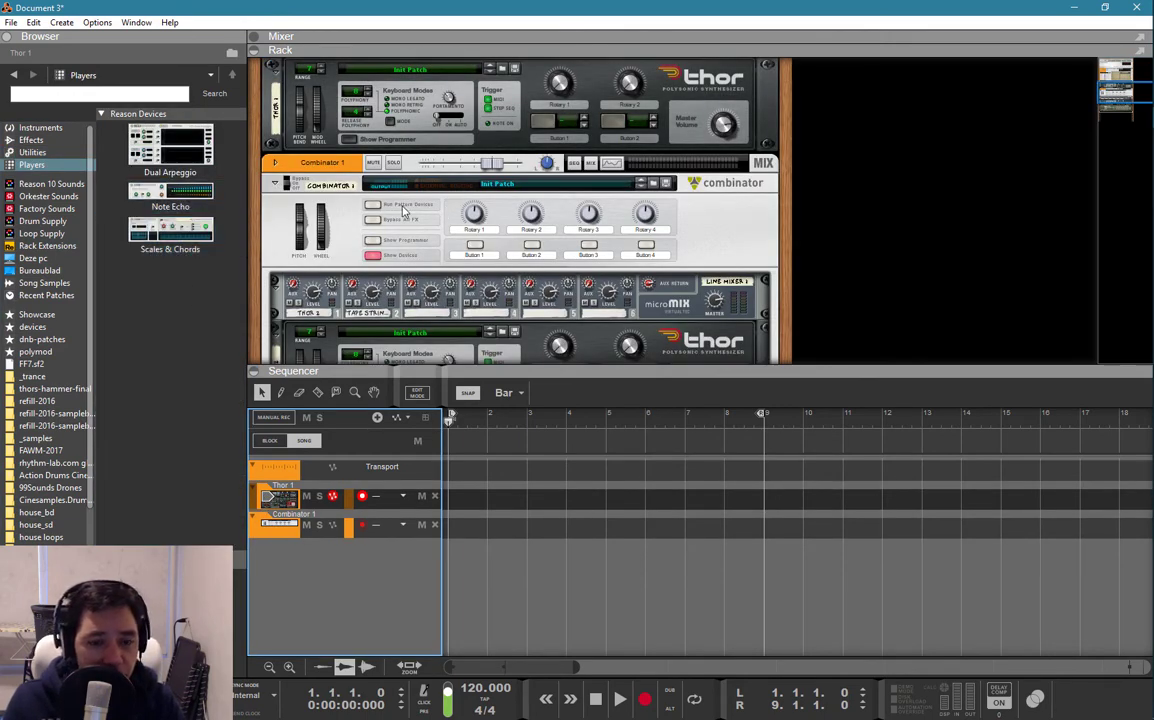
{"action": "scroll", "coordinate": [404, 210], "scroll_direction": "up", "scroll_amount": 3}
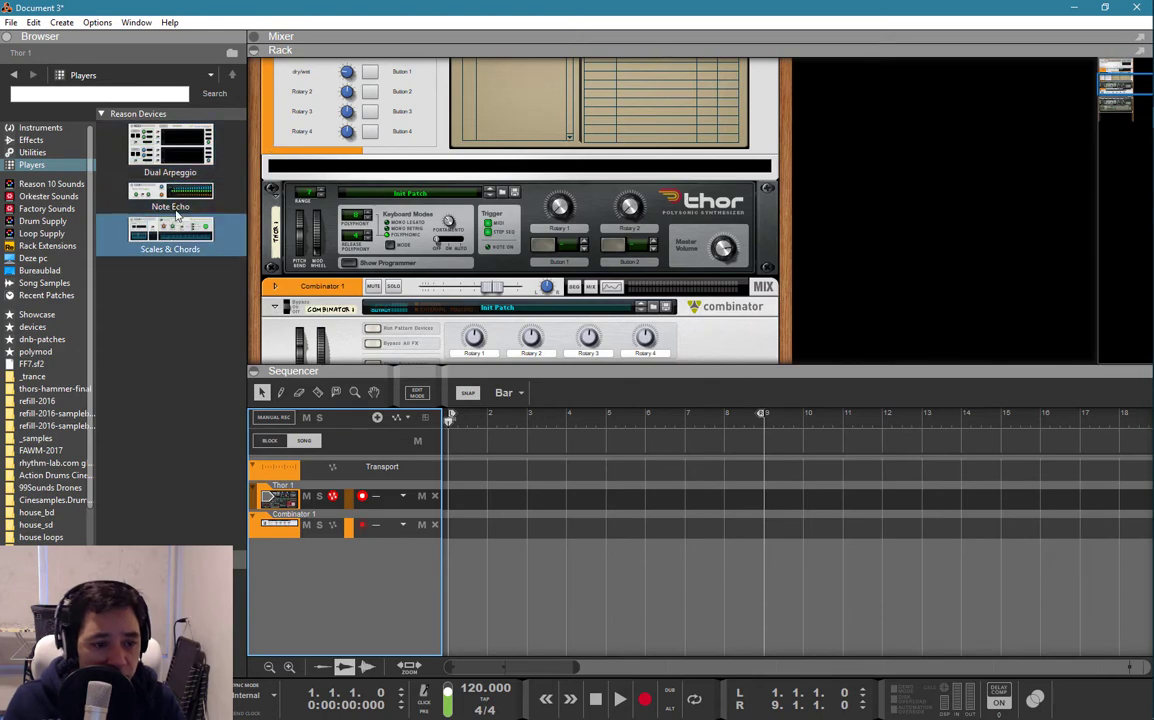
{"action": "left_click_drag", "start_coordinate": [162, 237], "coordinate": [382, 216]}
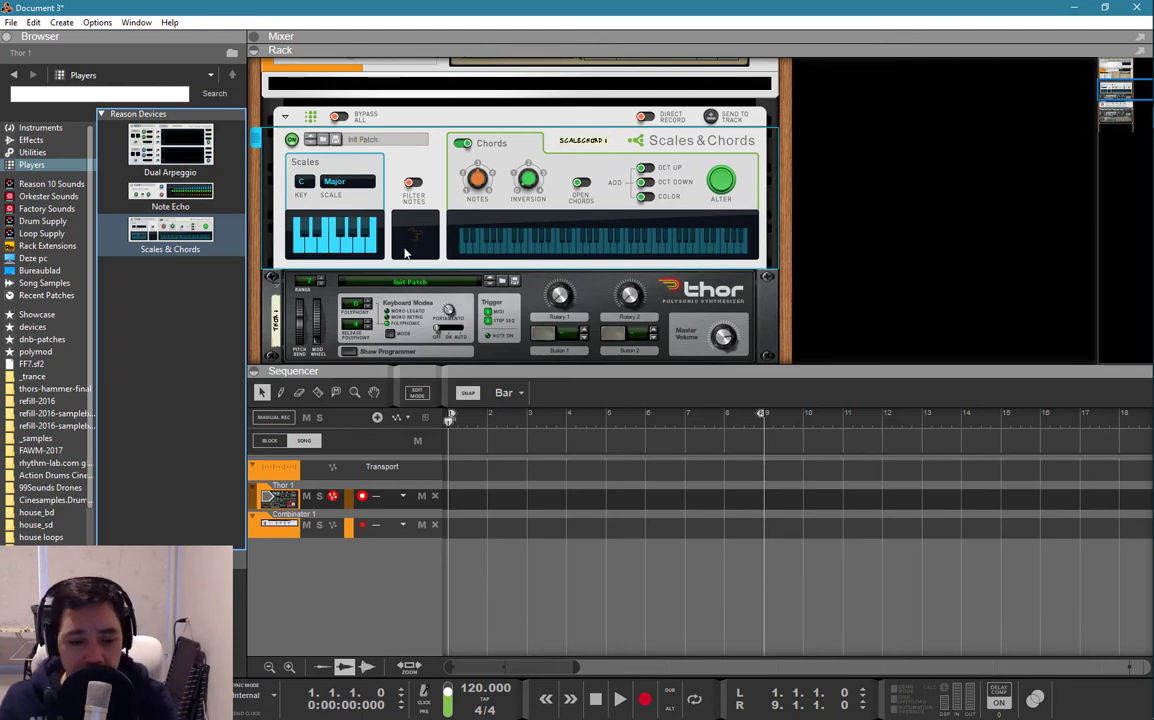
Show the On-screen Piano Keys and play single notes through the Scales & Chords player.
{"action": "key", "text": "F4"}
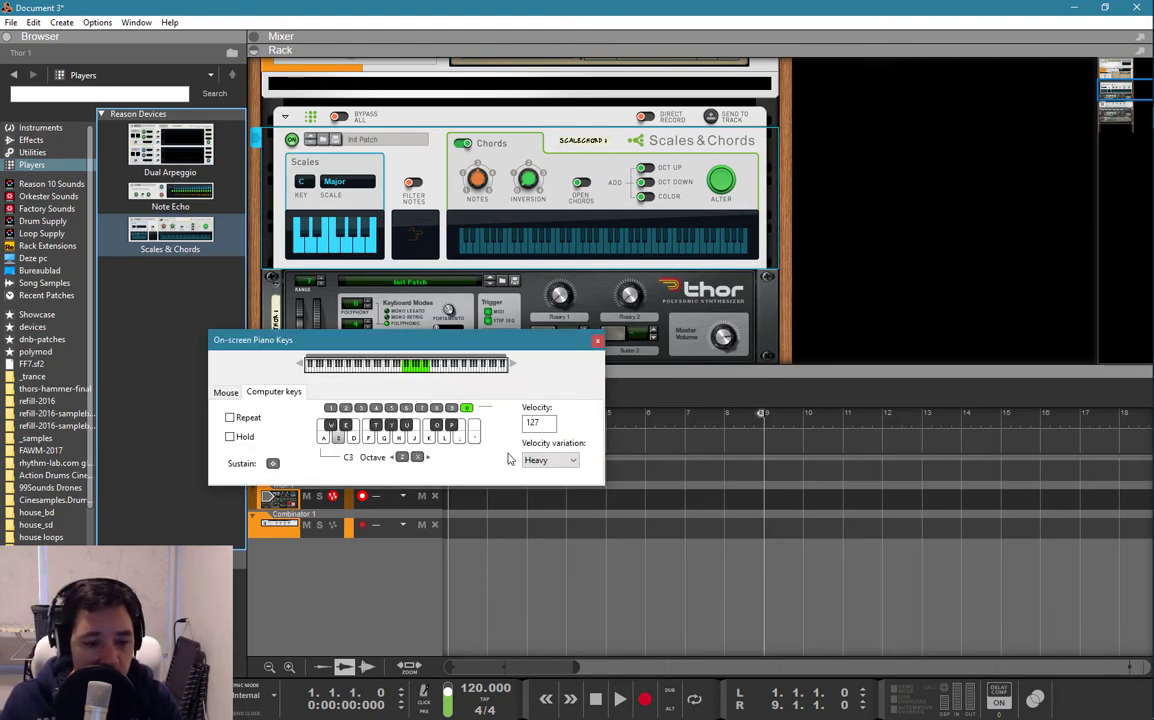
{"action": "key", "text": "s"}
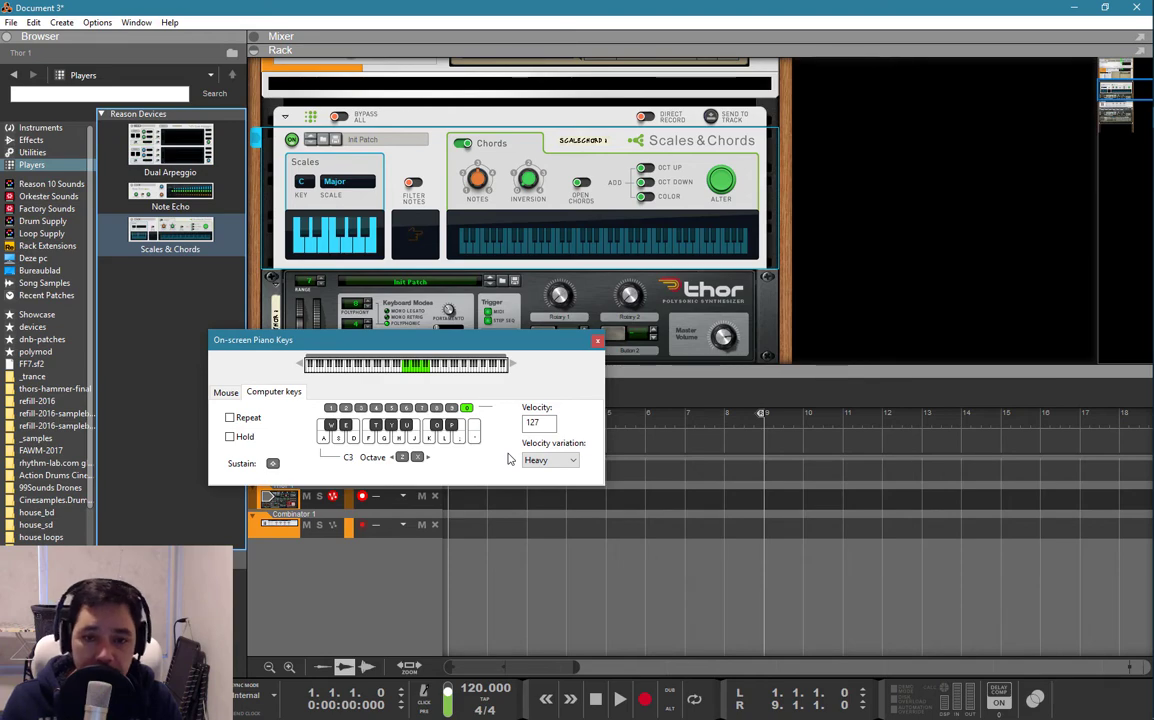
{"action": "key", "text": "g"}
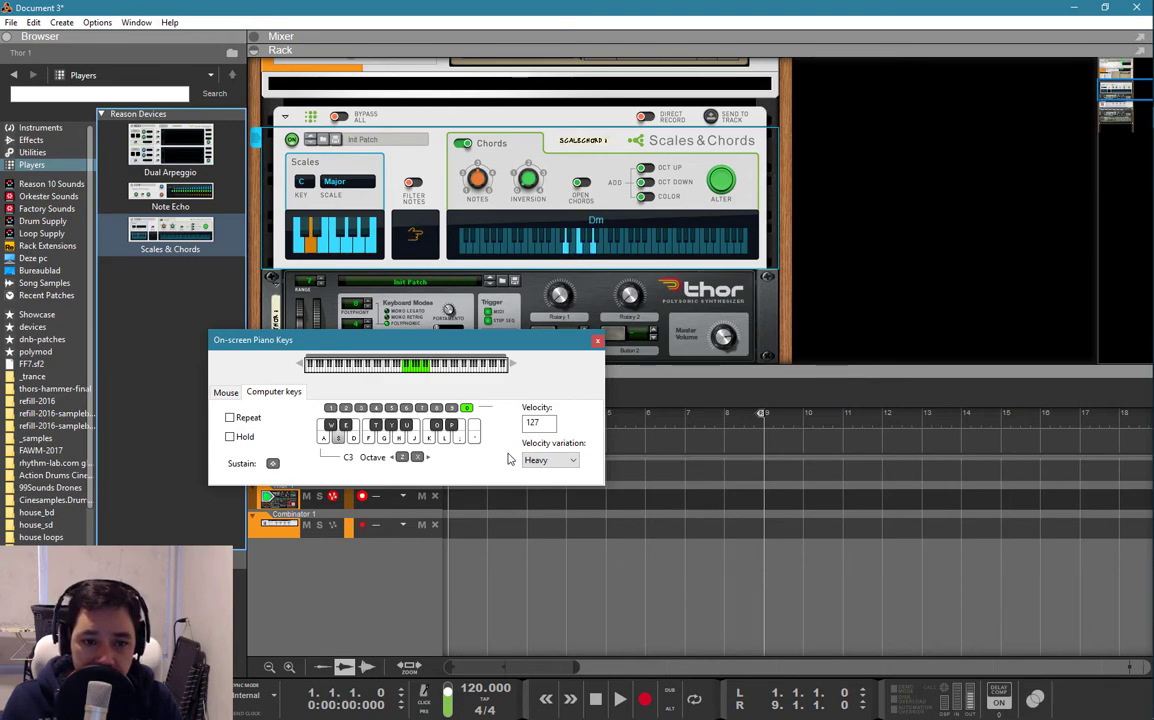
{"action": "left_click", "coordinate": [408, 181]}
Try out a Dual Arpeggio player placed between the Scales & Chords player and Thor 1.
{"action": "left_click_drag", "start_coordinate": [172, 140], "coordinate": [465, 279]}
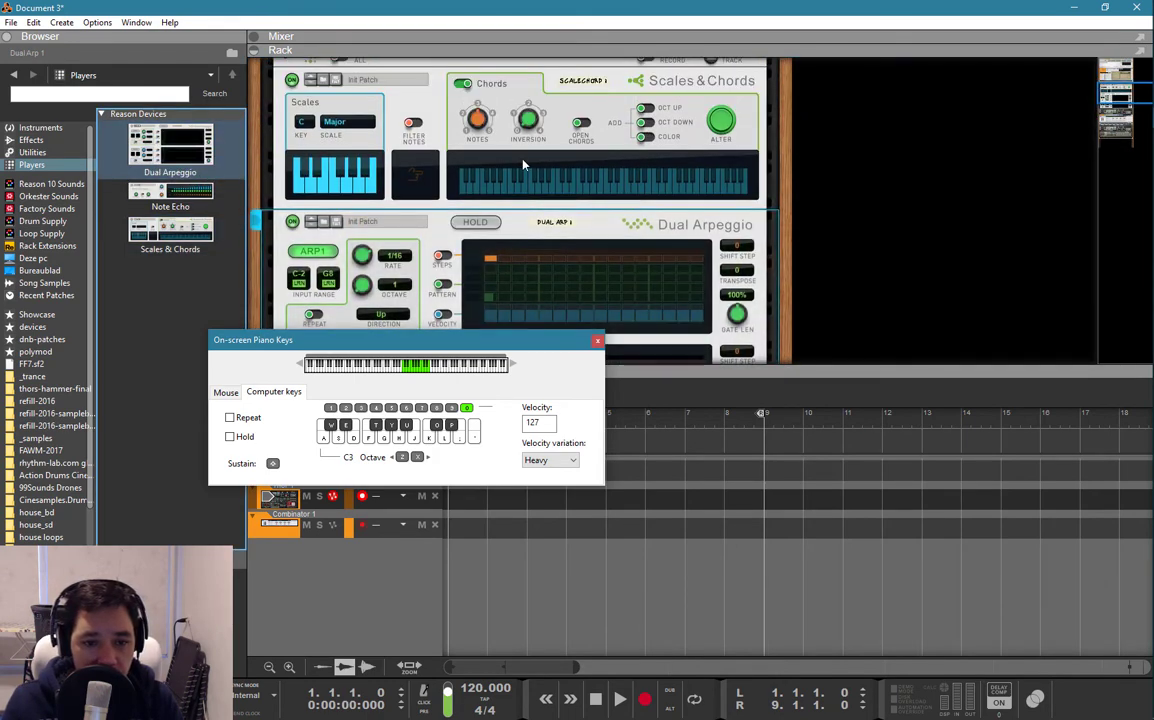
{"action": "left_click", "coordinate": [538, 228]}
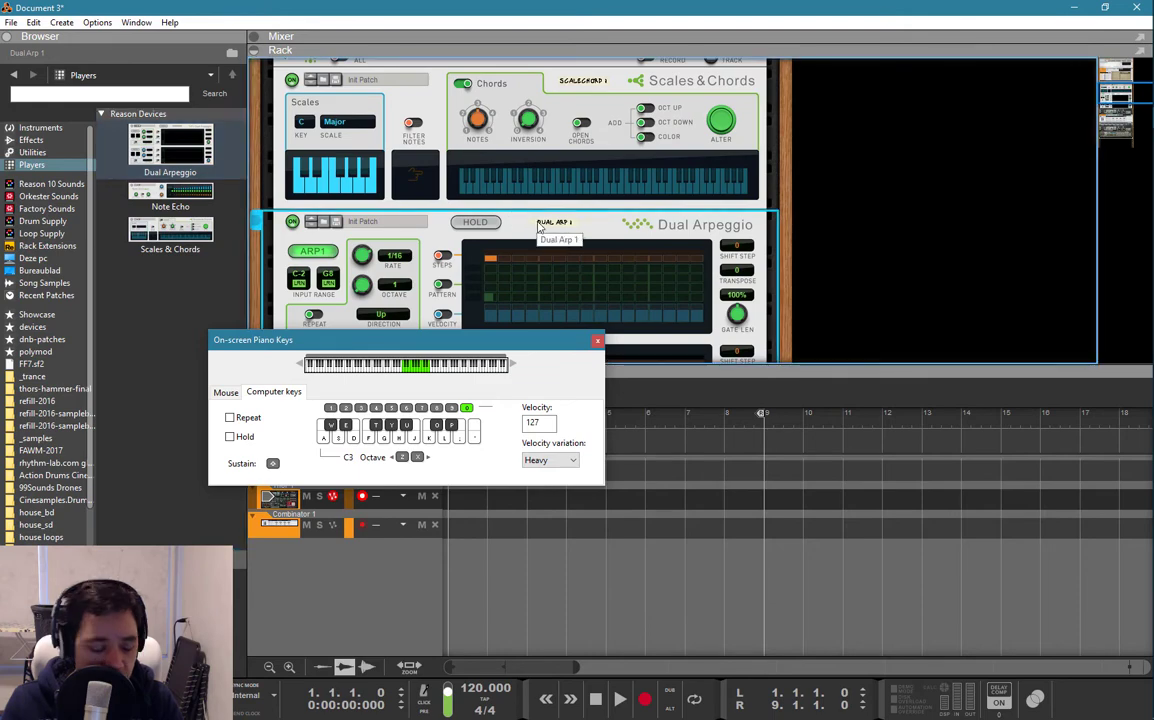
{"action": "key", "text": "s"}
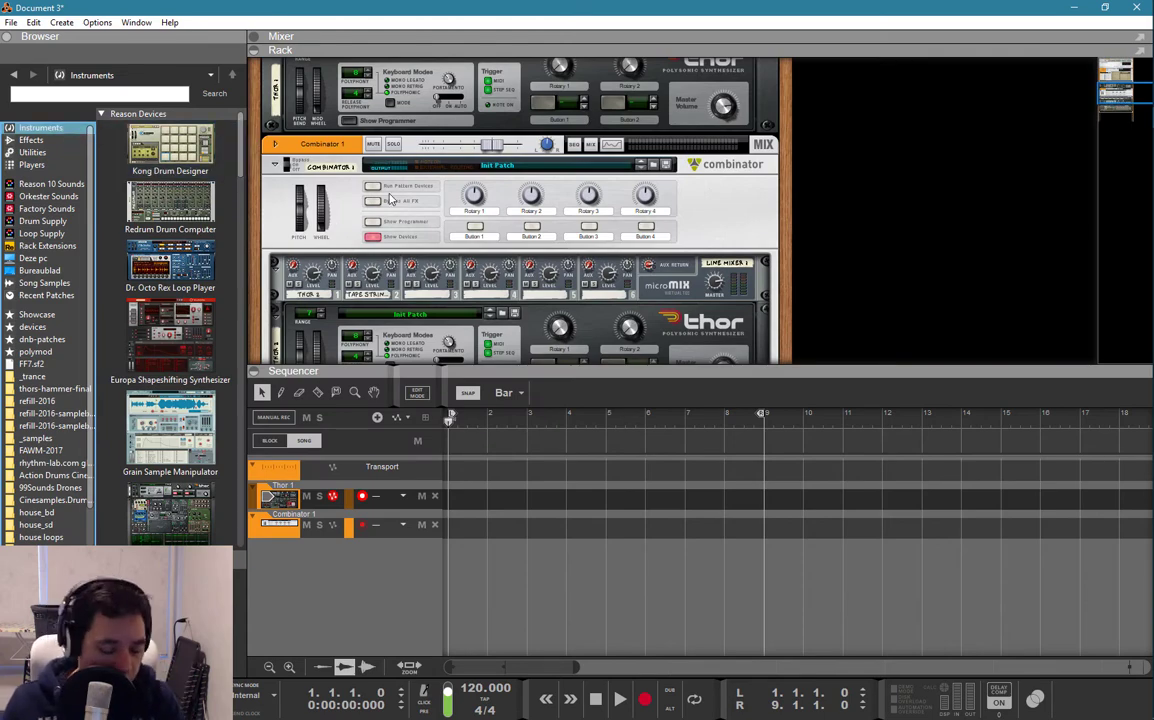
Add a Kong Drum Designer and a Redrum Drum Computer below the Combinator, and hide the sequencer to view them.
{"action": "scroll", "coordinate": [385, 197], "scroll_direction": "down", "scroll_amount": 5}
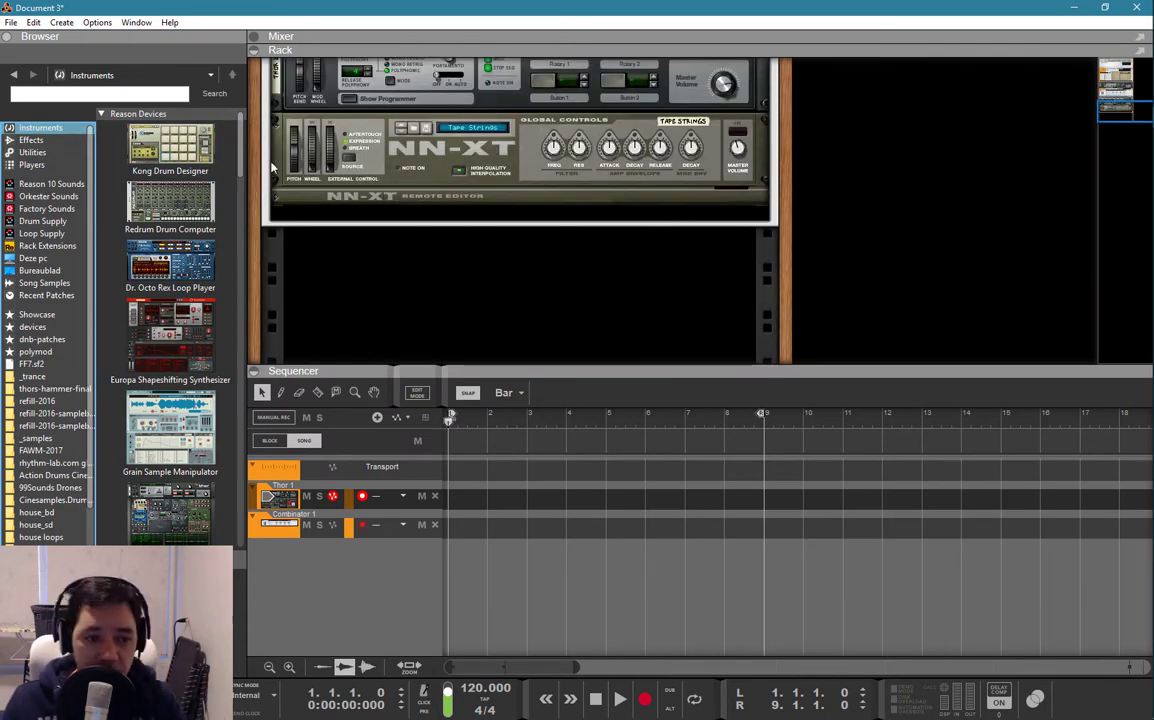
{"action": "left_click_drag", "start_coordinate": [209, 167], "coordinate": [474, 291]}
{"action": "left_click_drag", "start_coordinate": [170, 200], "coordinate": [438, 288]}
{"action": "key", "text": "F7"}
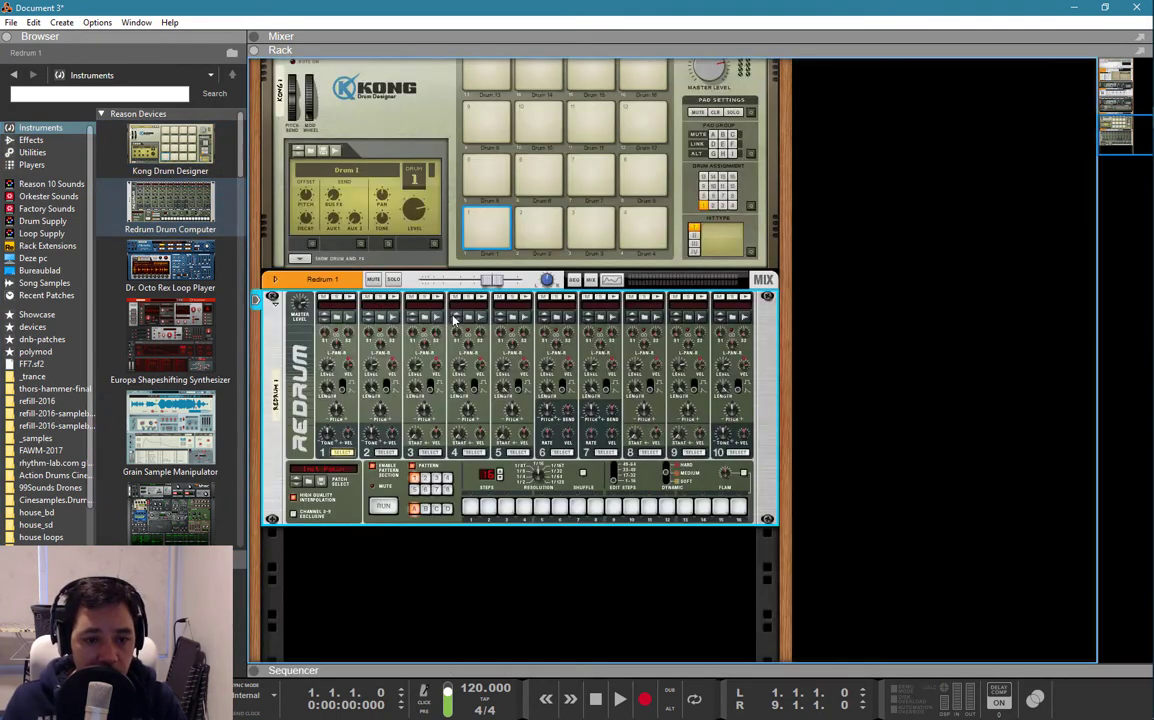
{"action": "left_click", "coordinate": [418, 249]}
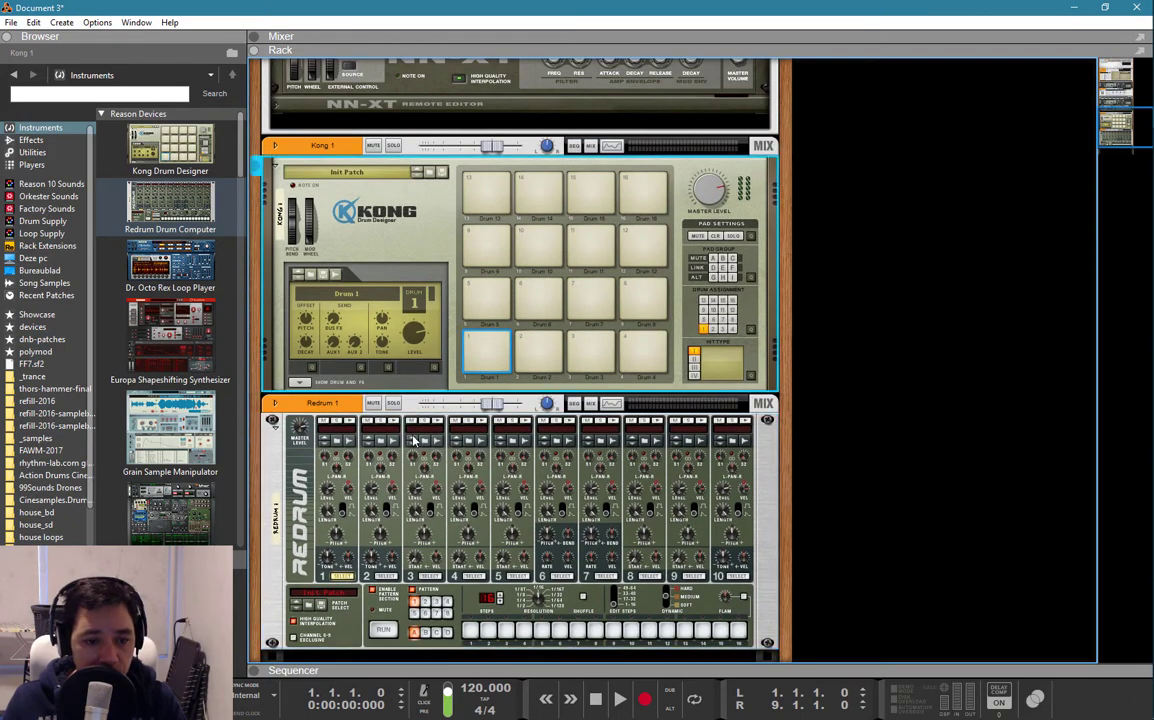
Browse samples for Redrum channel 1 and open 01_BassDrums in the Factory Sounds' Redrum Drum Kits, xclusive drums-sorted folder.
{"action": "left_click", "coordinate": [291, 458]}
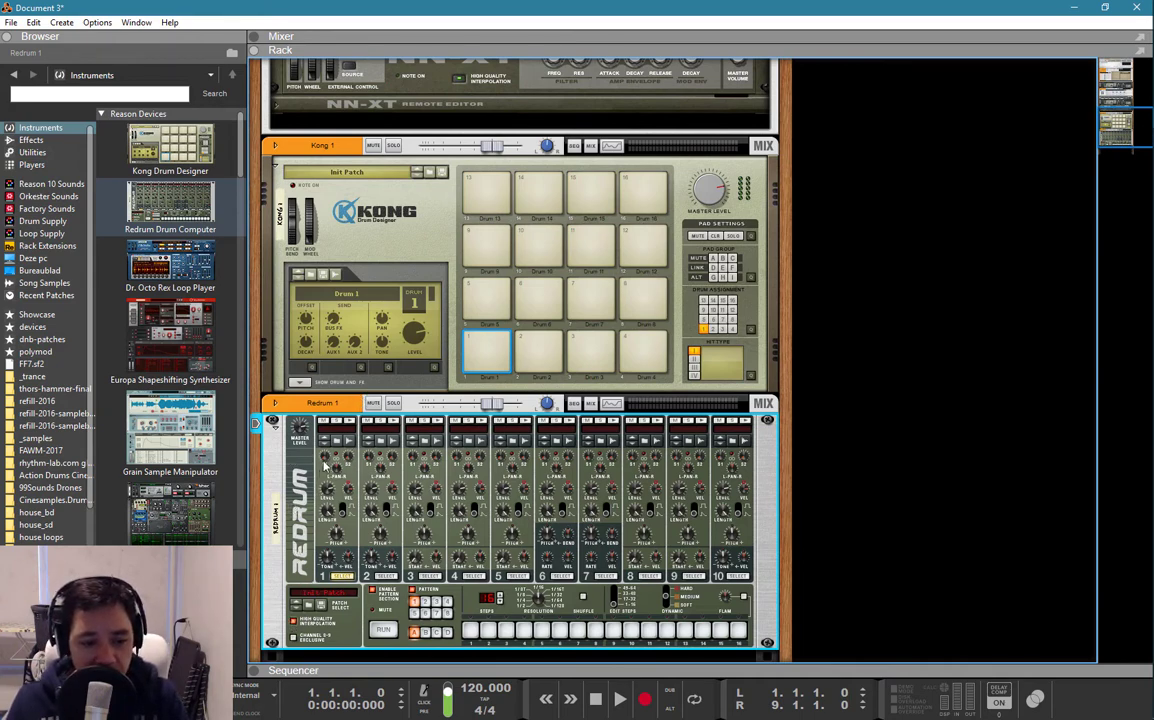
{"action": "left_click", "coordinate": [337, 441]}
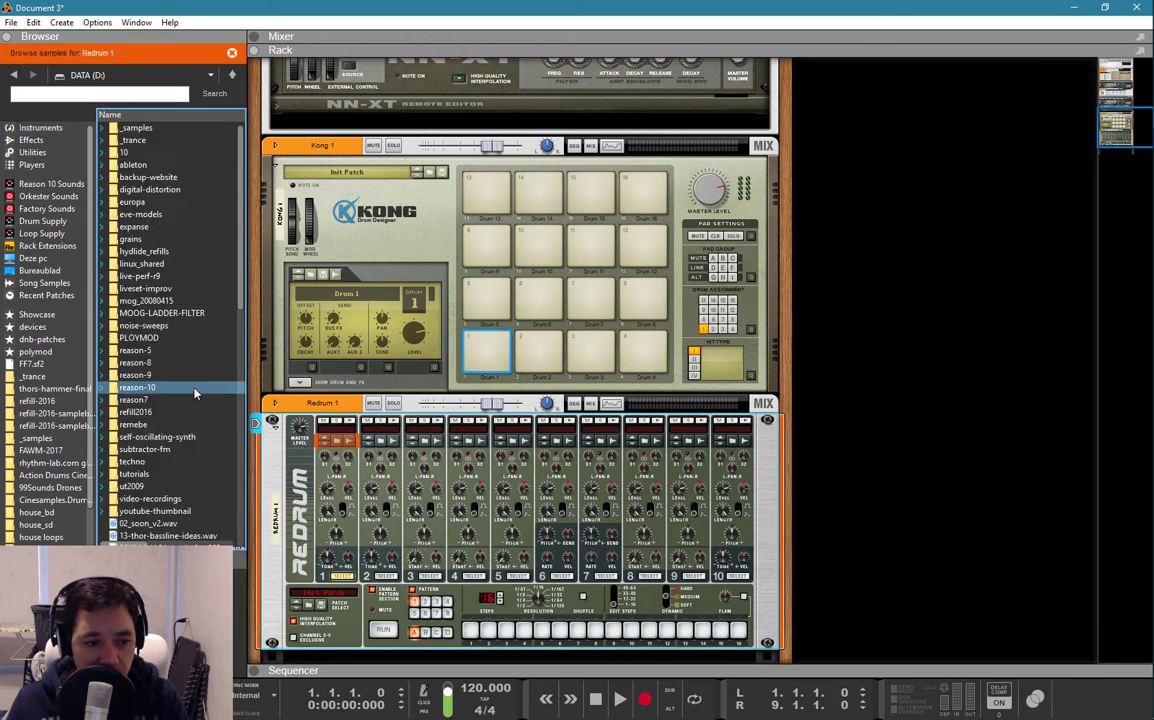
{"action": "left_click", "coordinate": [30, 209]}
{"action": "left_click", "coordinate": [133, 362]}
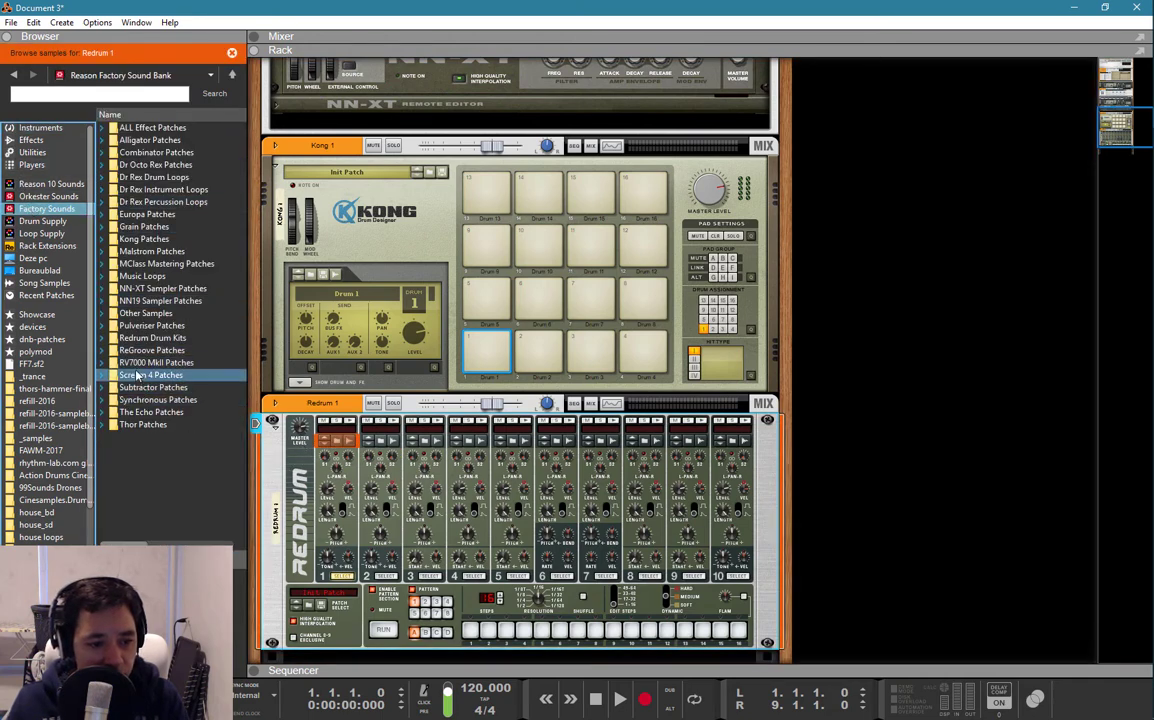
{"action": "left_click", "coordinate": [133, 337]}
{"action": "double_click", "coordinate": [133, 337]}
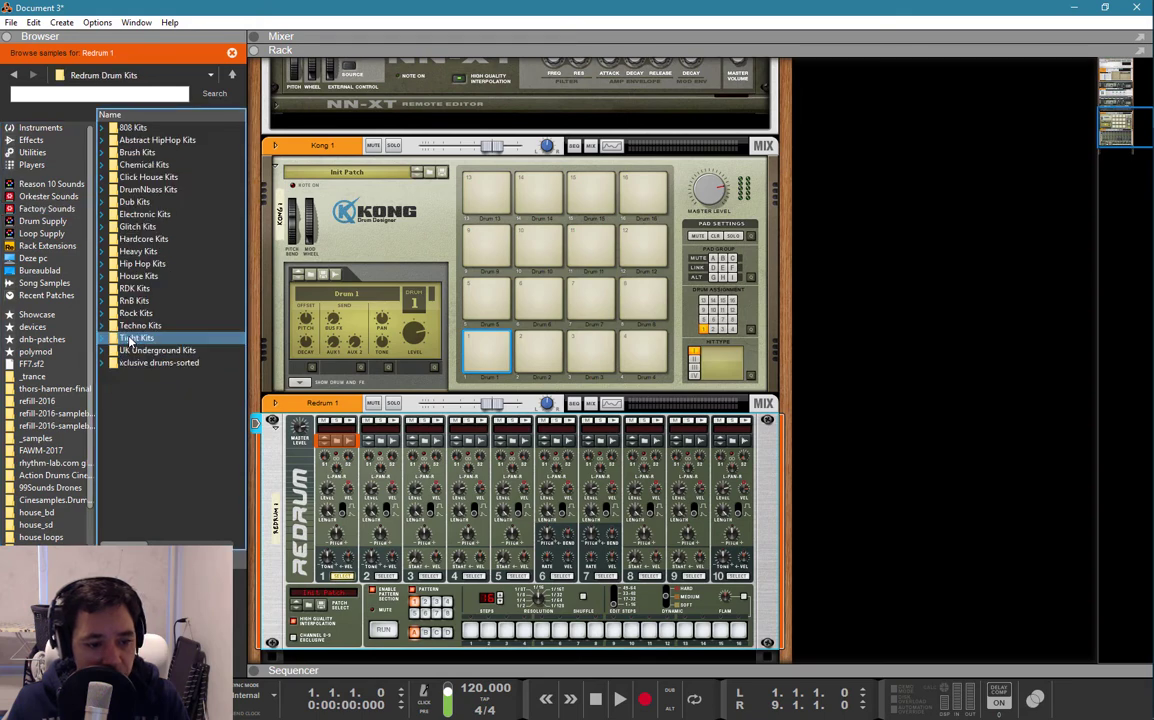
{"action": "left_click", "coordinate": [129, 364]}
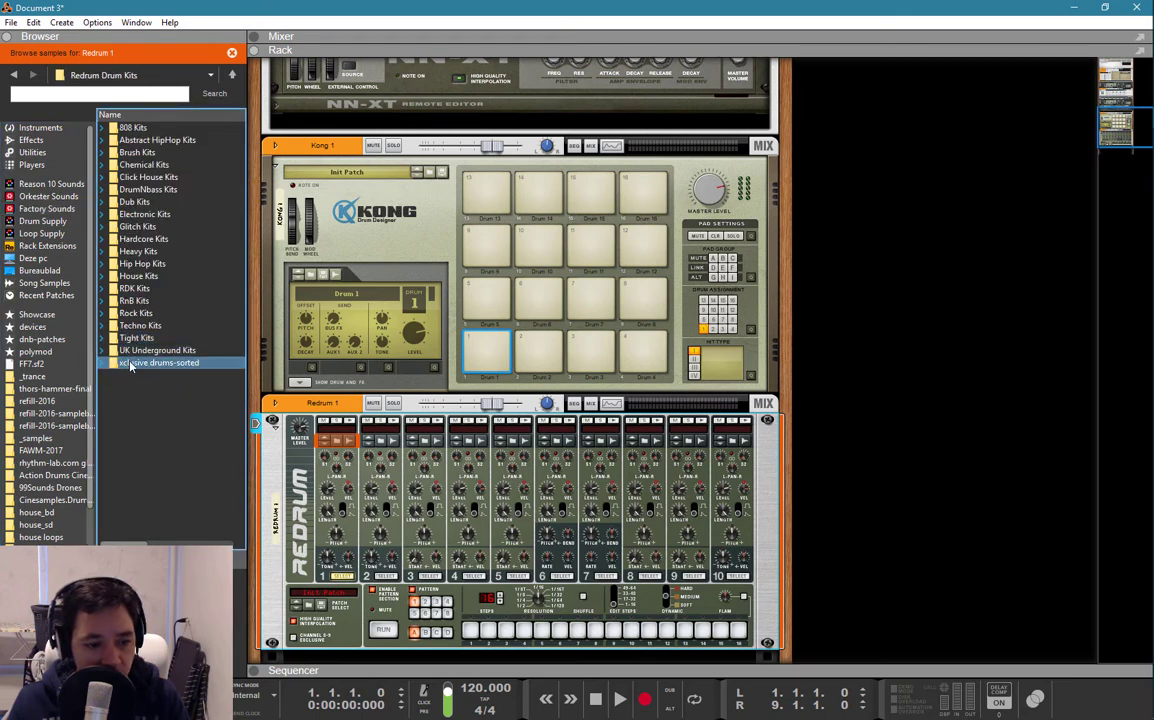
{"action": "double_click", "coordinate": [130, 363]}
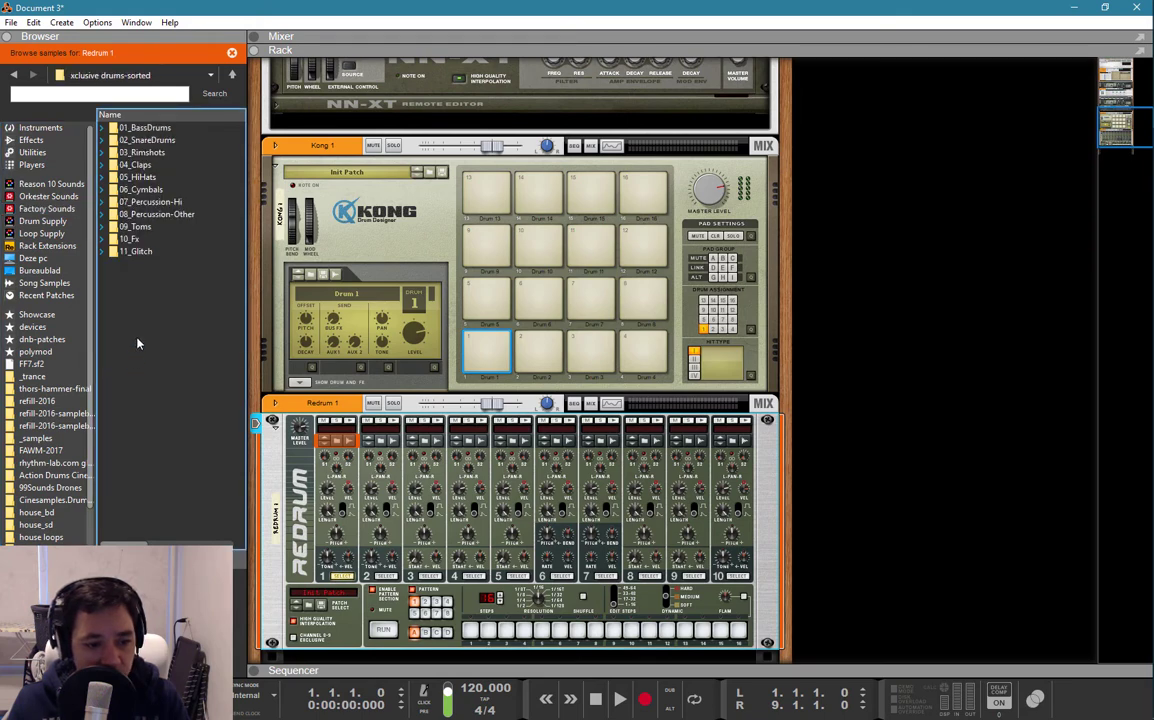
{"action": "left_click", "coordinate": [129, 115]}
{"action": "double_click", "coordinate": [129, 128]}
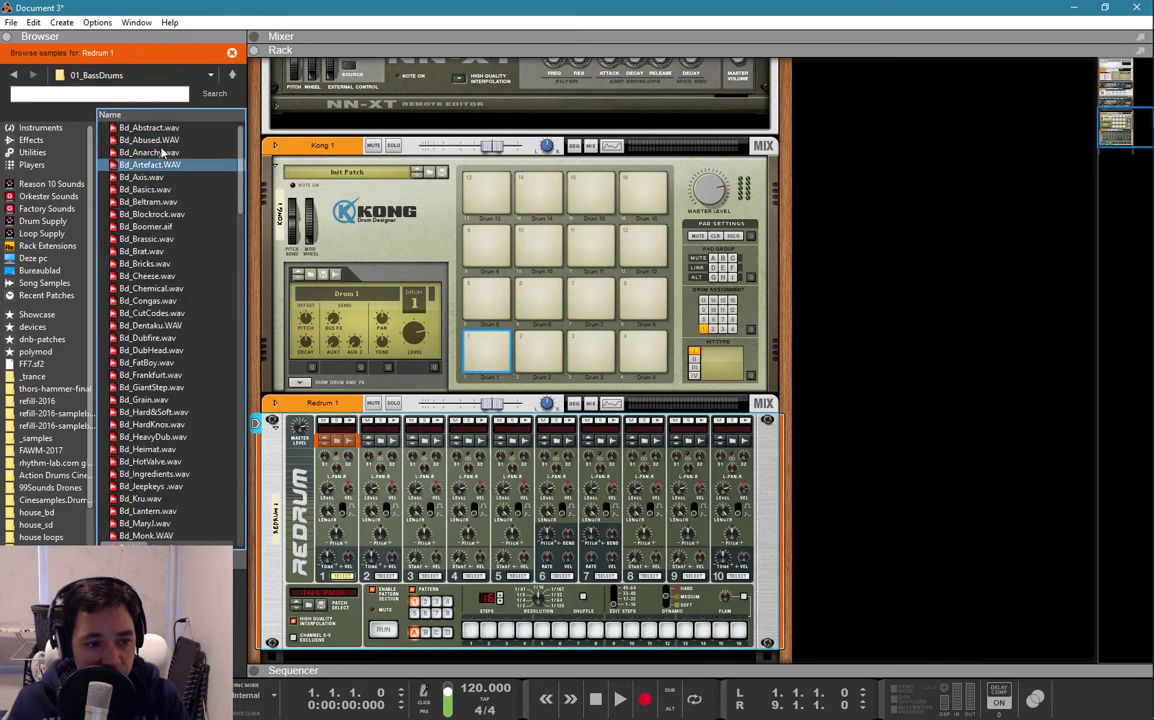
Audition several bass drum samples and load Bd3_JC.aif into Redrum channel 1.
{"action": "scroll", "coordinate": [162, 152], "scroll_direction": "down", "scroll_amount": 15}
{"action": "left_click", "coordinate": [147, 264]}
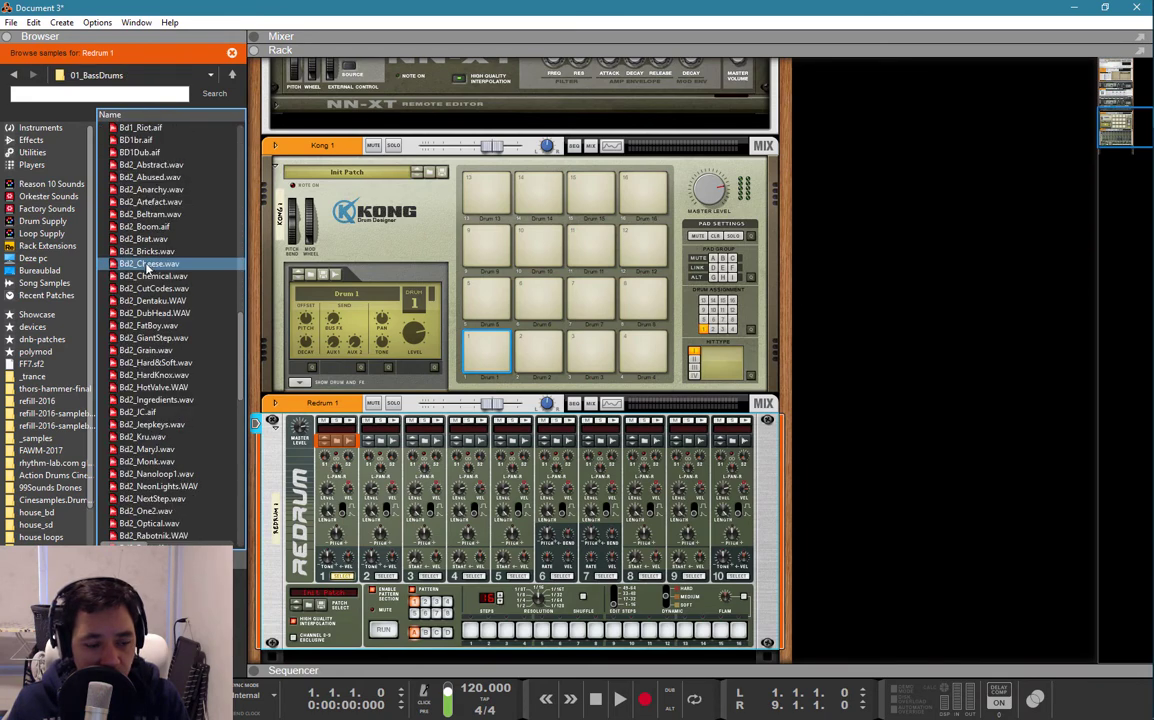
{"action": "scroll", "coordinate": [147, 262], "scroll_direction": "down", "scroll_amount": 5}
{"action": "left_click", "coordinate": [147, 258]}
{"action": "scroll", "coordinate": [147, 262], "scroll_direction": "down", "scroll_amount": 5}
{"action": "left_click", "coordinate": [147, 265]}
{"action": "scroll", "coordinate": [145, 272], "scroll_direction": "down", "scroll_amount": 5}
{"action": "left_click", "coordinate": [145, 276]}
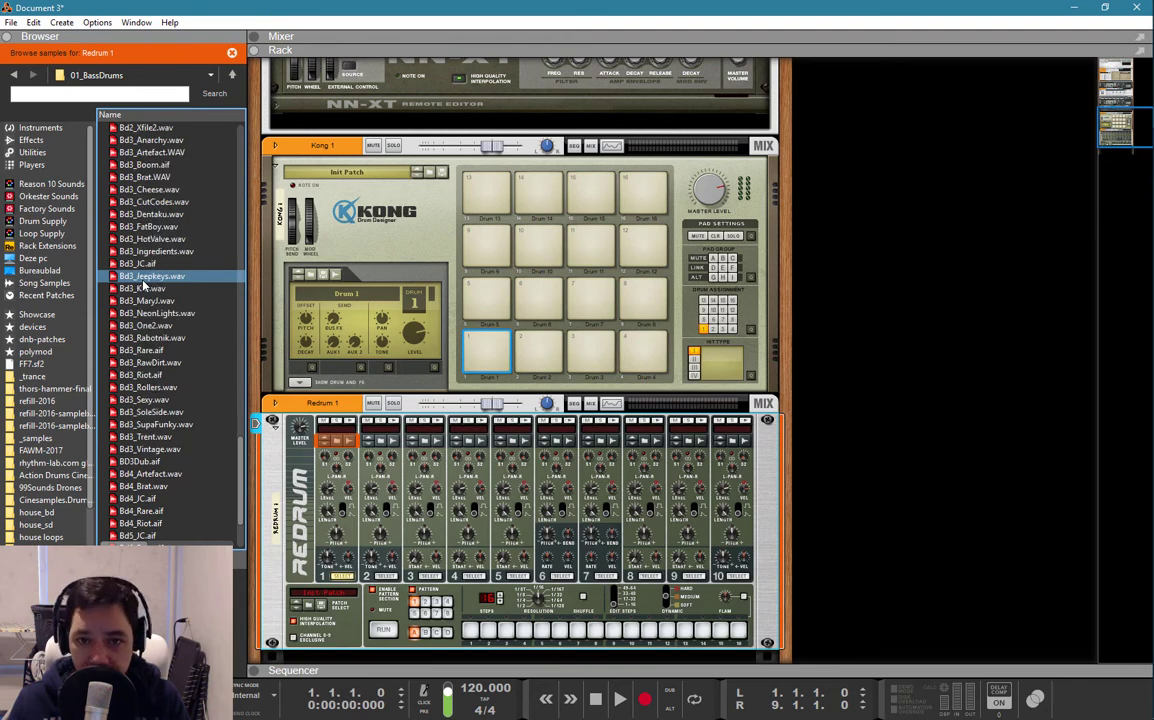
{"action": "left_click_drag", "start_coordinate": [132, 263], "coordinate": [318, 421]}
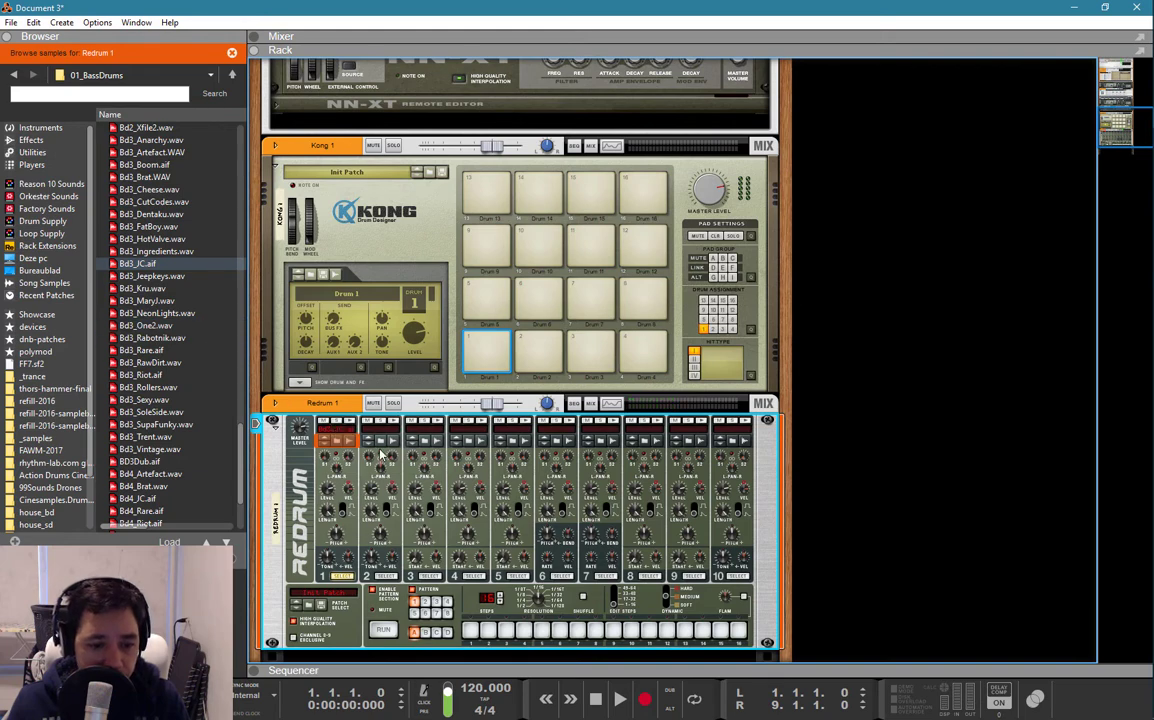
Load the Sd_Chemical.WAV sample from the 02_SnareDrums folder into Redrum channel 2.
{"action": "left_click", "coordinate": [380, 441]}
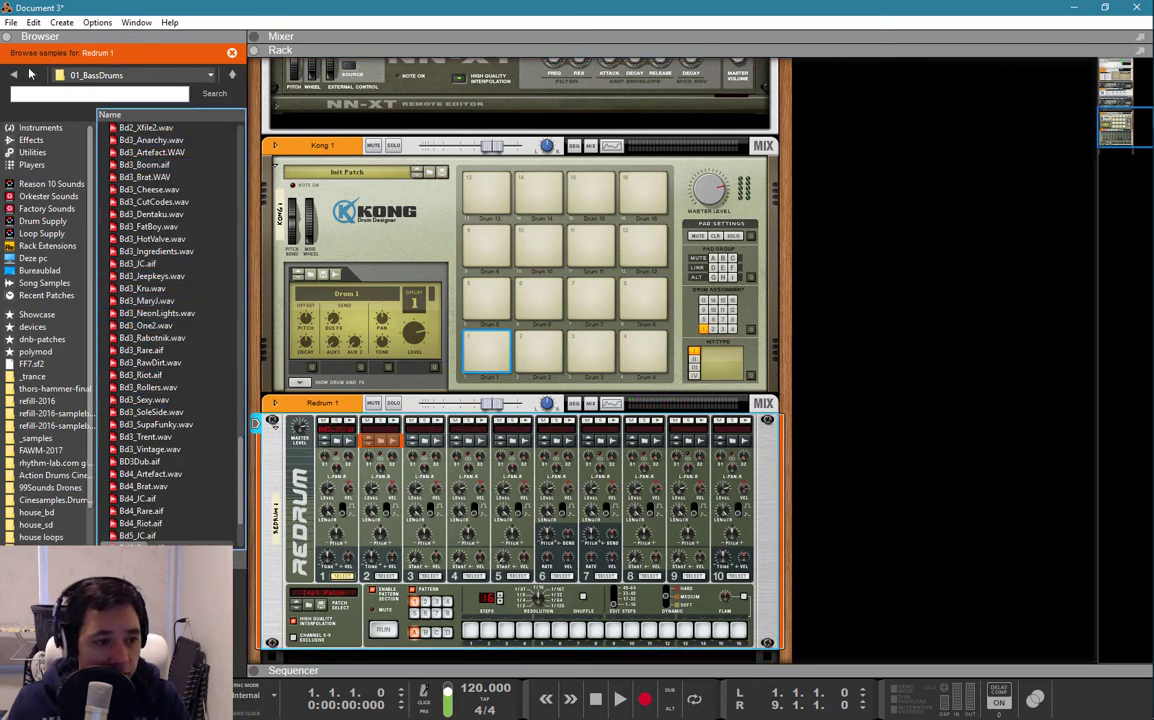
{"action": "left_click", "coordinate": [14, 75]}
{"action": "double_click", "coordinate": [123, 141]}
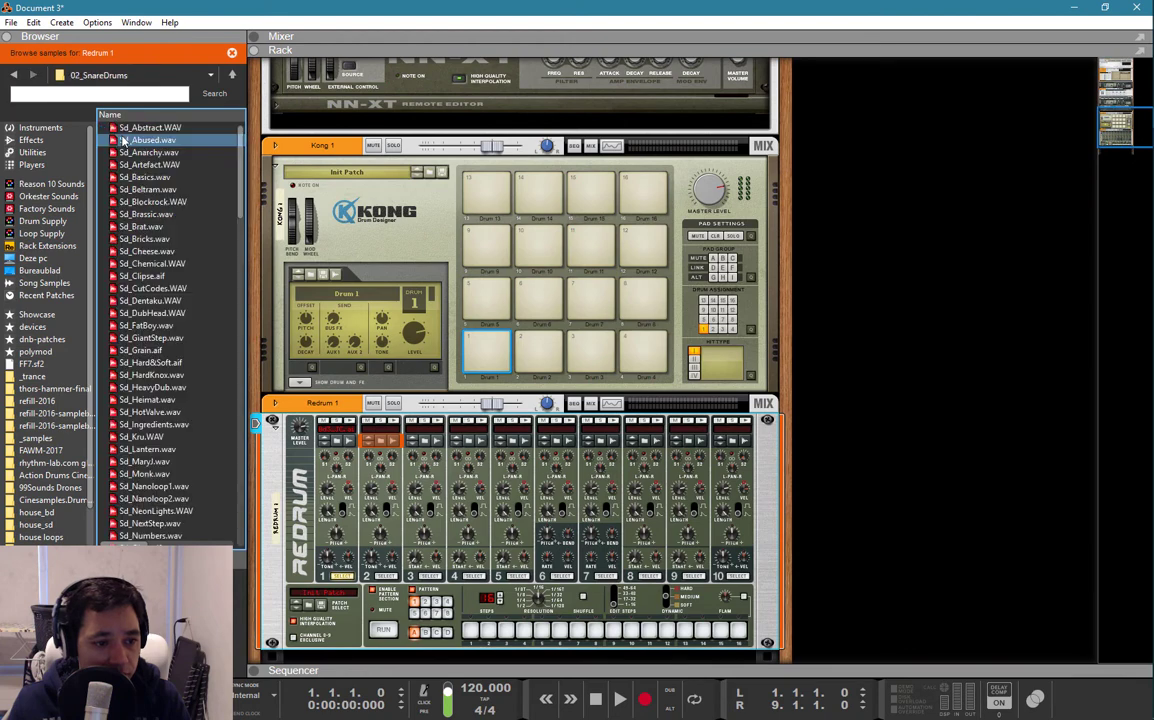
{"action": "left_click", "coordinate": [130, 263]}
{"action": "left_click_drag", "start_coordinate": [120, 263], "coordinate": [375, 488]}
Program Redrum channel 1 on steps 1 and 10 and channel 2 on steps 5 and 13, and play the pattern briefly.
{"action": "scroll", "coordinate": [297, 449], "scroll_direction": "down", "scroll_amount": 2}
{"action": "left_click", "coordinate": [345, 493]}
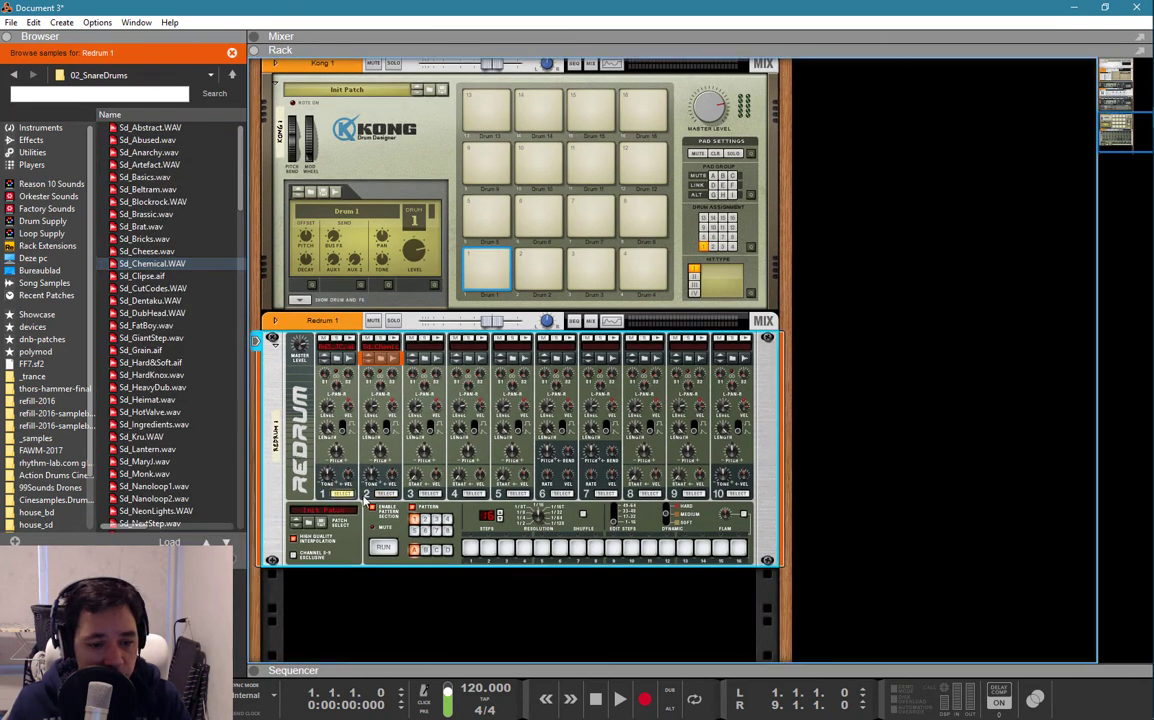
{"action": "left_click", "coordinate": [470, 548]}
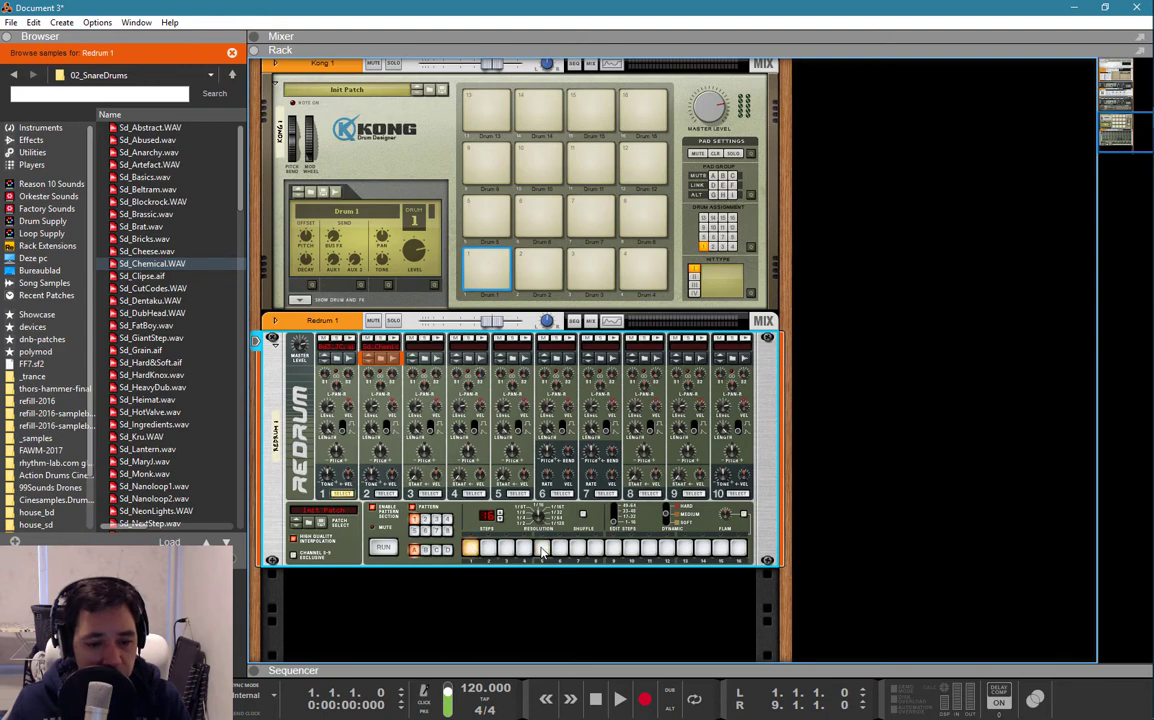
{"action": "left_click", "coordinate": [630, 548]}
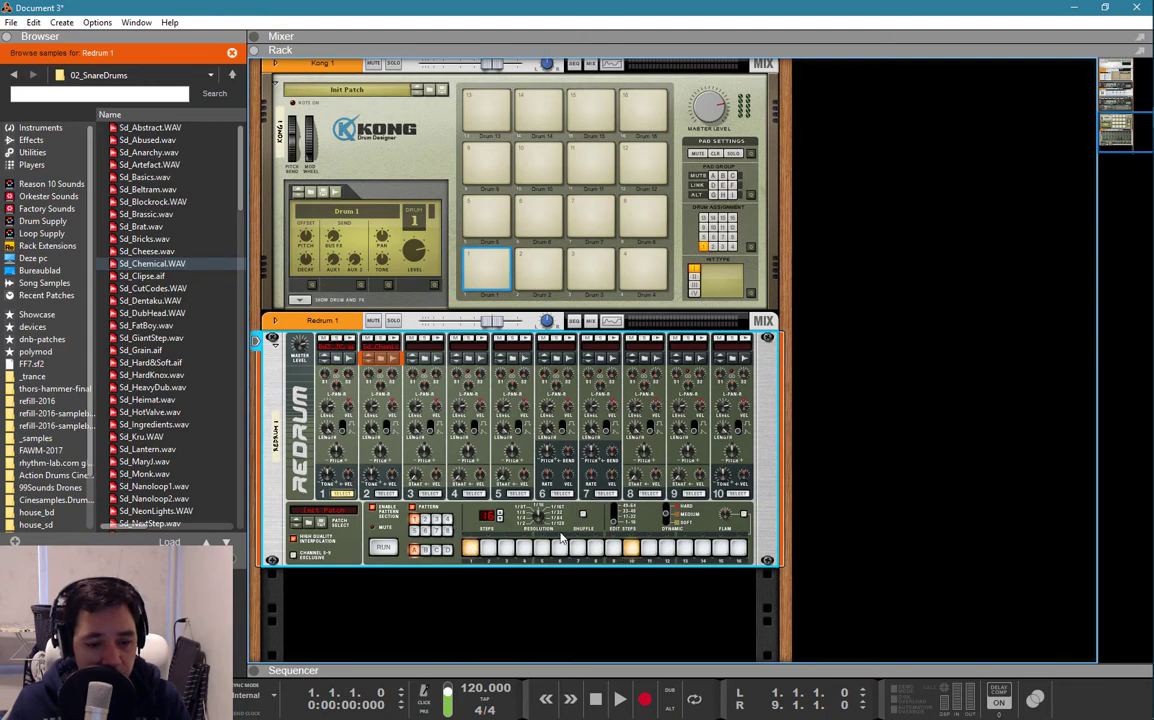
{"action": "left_click", "coordinate": [387, 494]}
{"action": "left_click", "coordinate": [541, 548]}
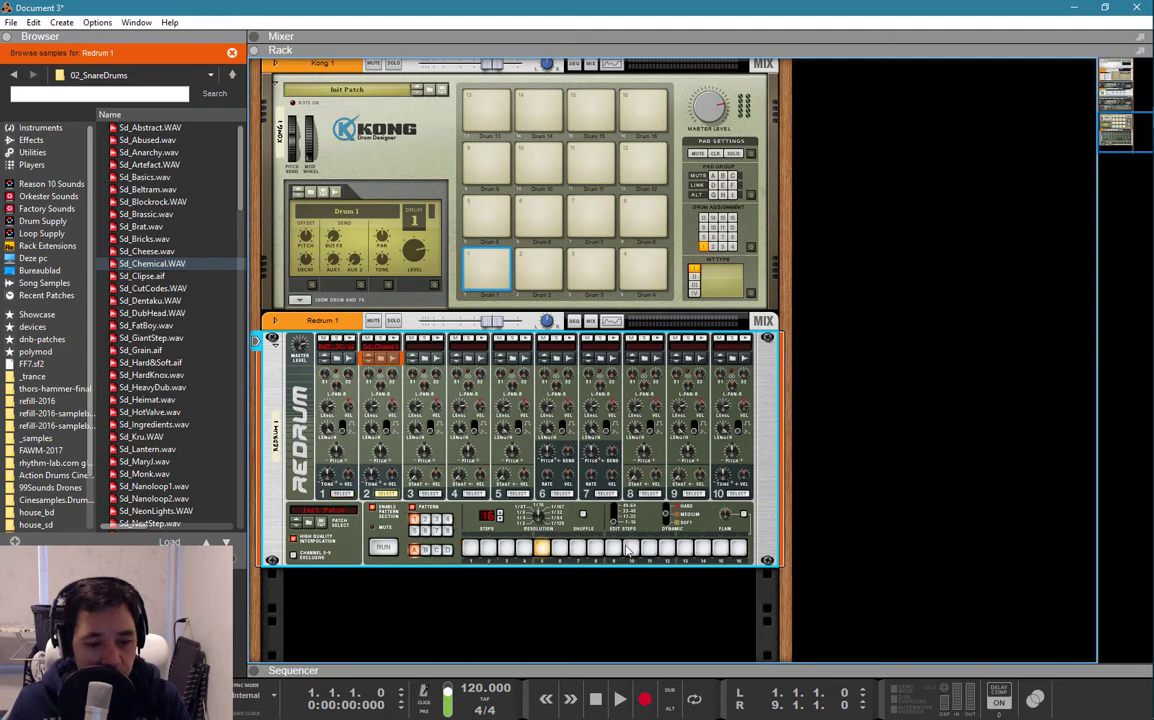
{"action": "left_click", "coordinate": [686, 548]}
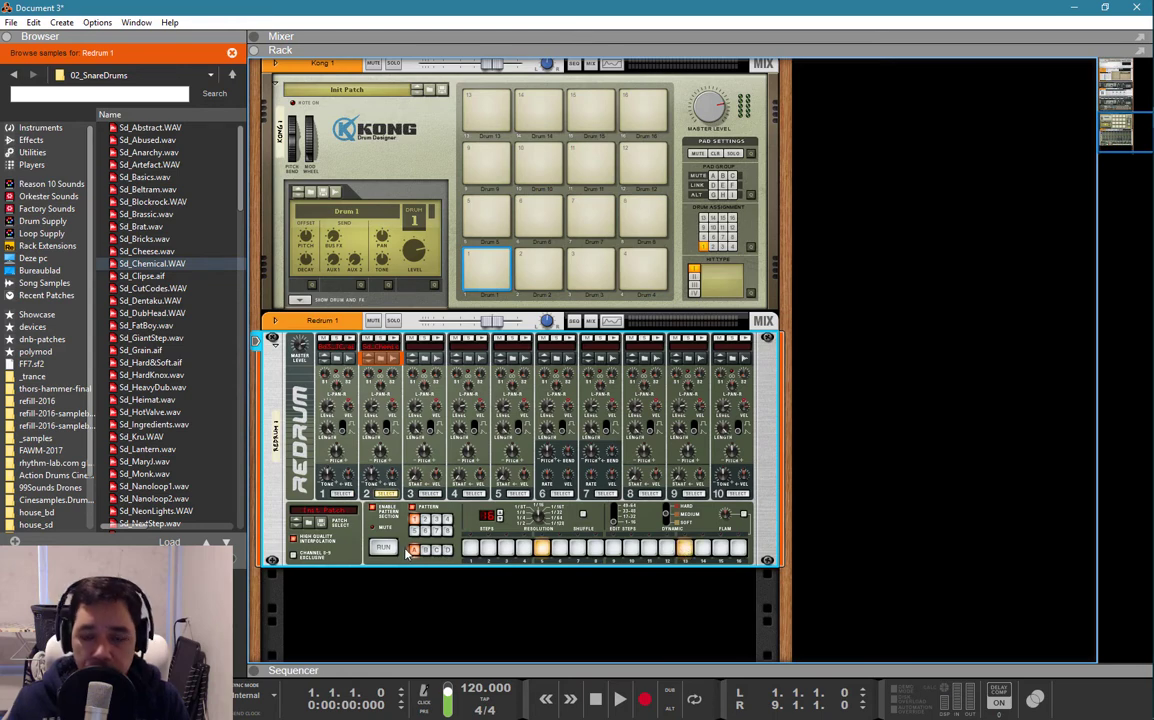
{"action": "left_click", "coordinate": [380, 551]}
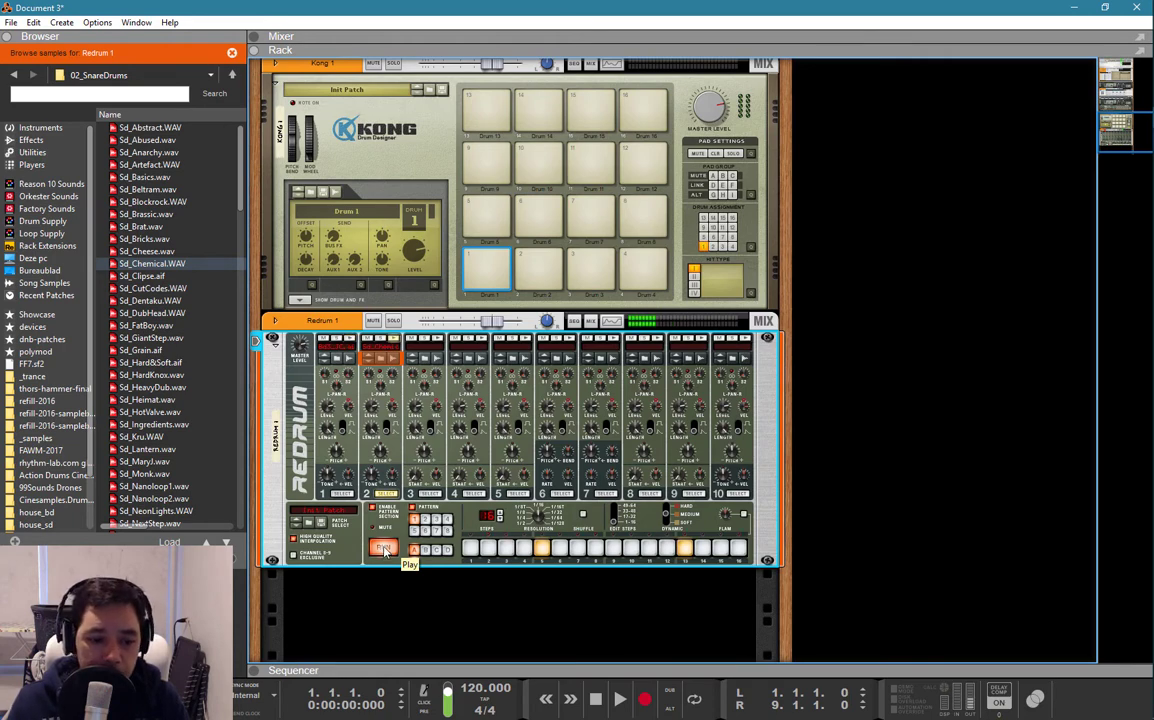
{"action": "left_click", "coordinate": [383, 549]}
Browse patches for Kong 1 and load 808 Bendin Kit.kong from the Club folder.
{"action": "scroll", "coordinate": [350, 400], "scroll_direction": "up", "scroll_amount": 4}
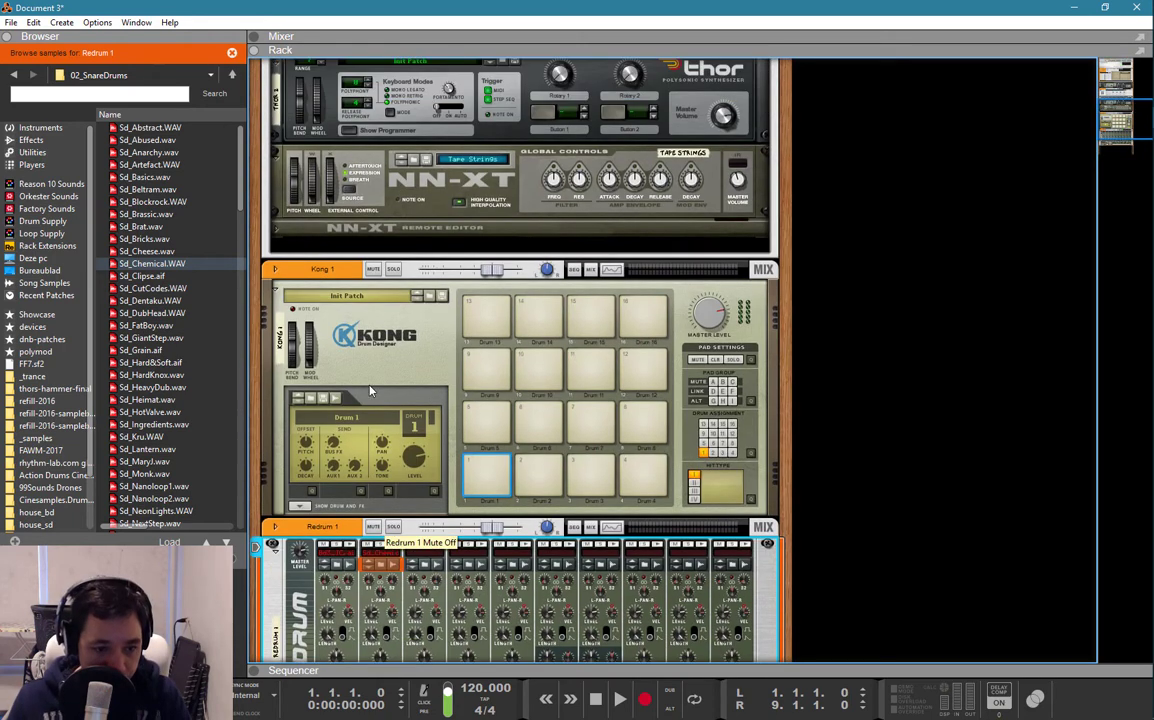
{"action": "left_click", "coordinate": [370, 355]}
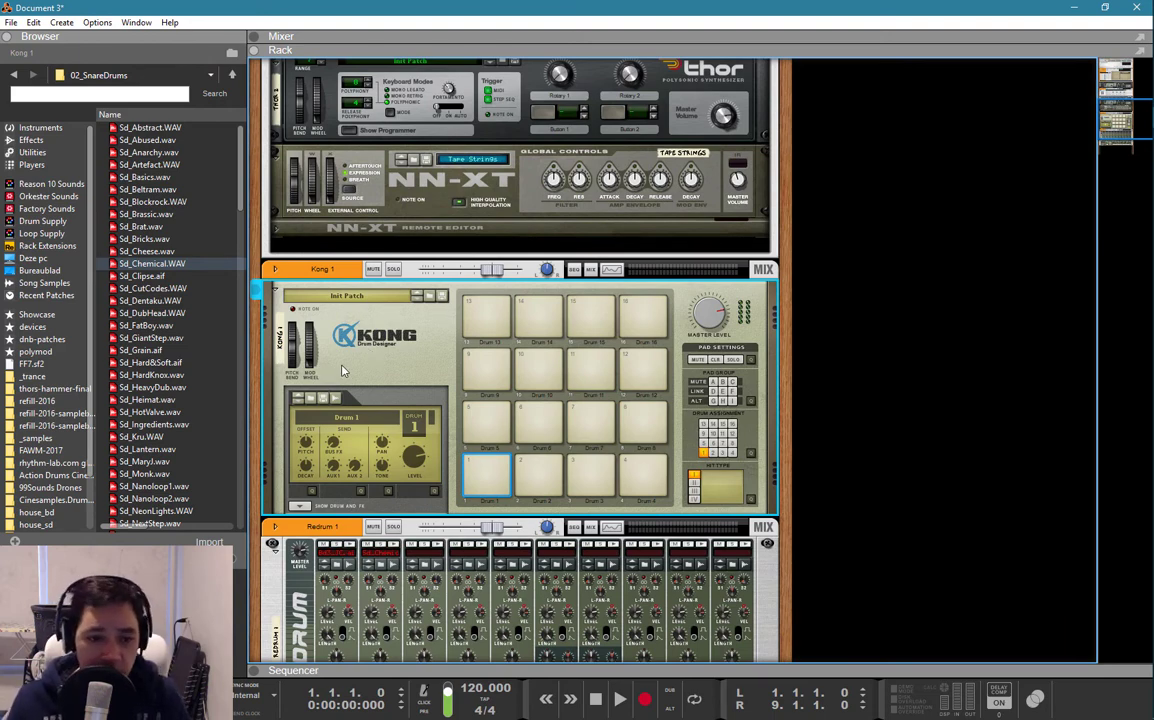
{"action": "left_click", "coordinate": [426, 298]}
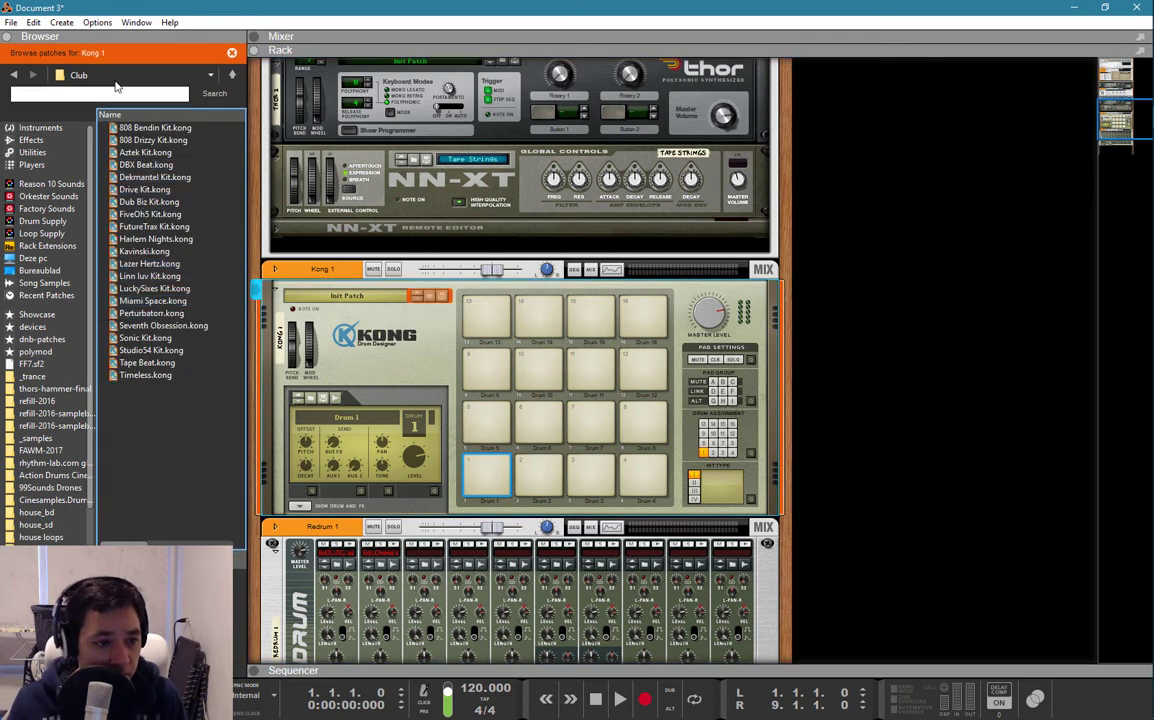
{"action": "left_click_drag", "start_coordinate": [140, 127], "coordinate": [436, 374]}
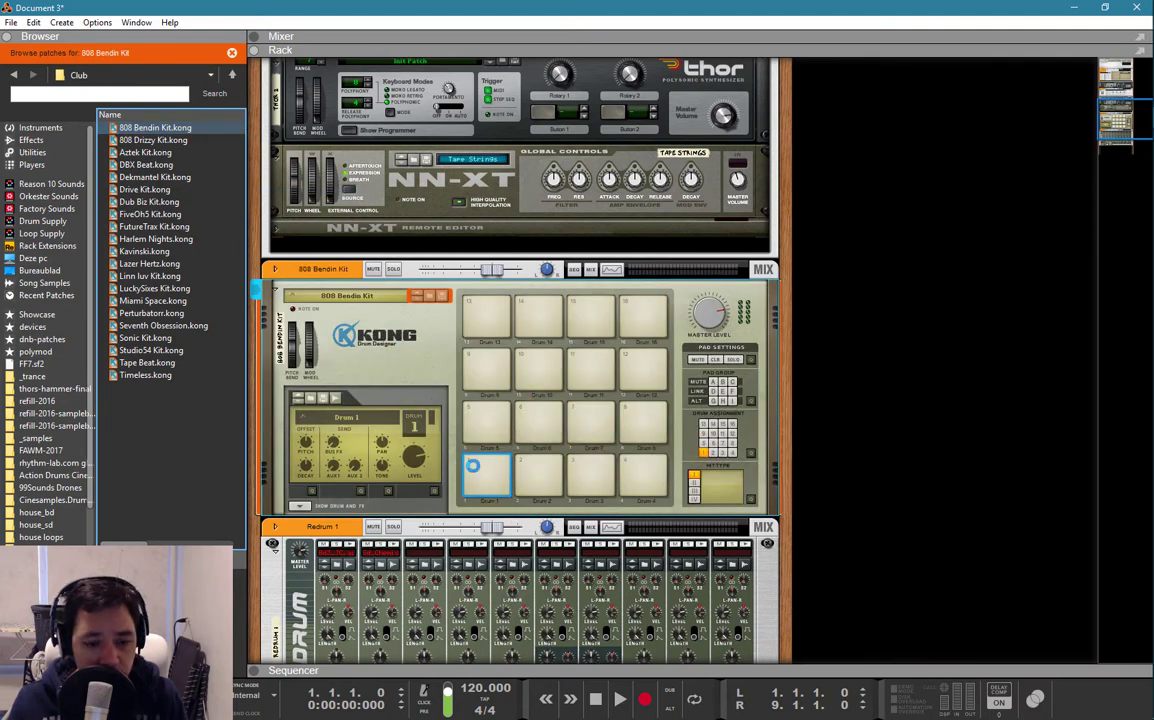
Play Kong pads 1 to 4 to audition the loaded kit's bass drum, snare and hi-hat sounds.
{"action": "left_click", "coordinate": [494, 494]}
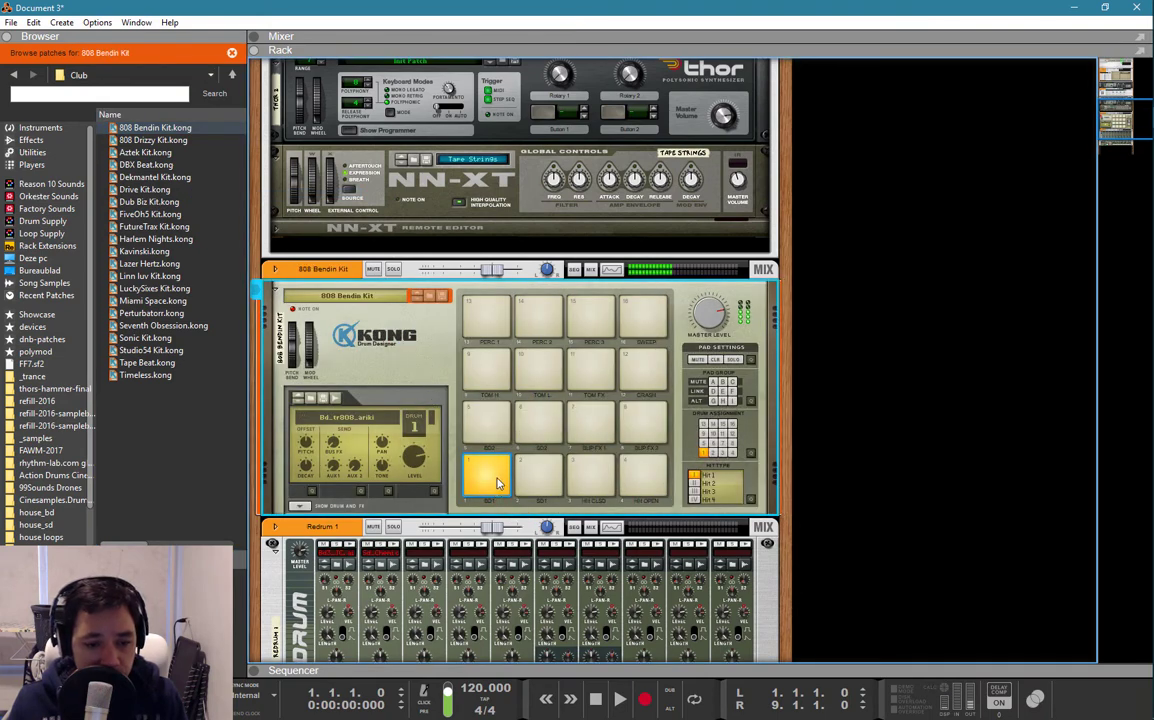
{"action": "left_click", "coordinate": [532, 482]}
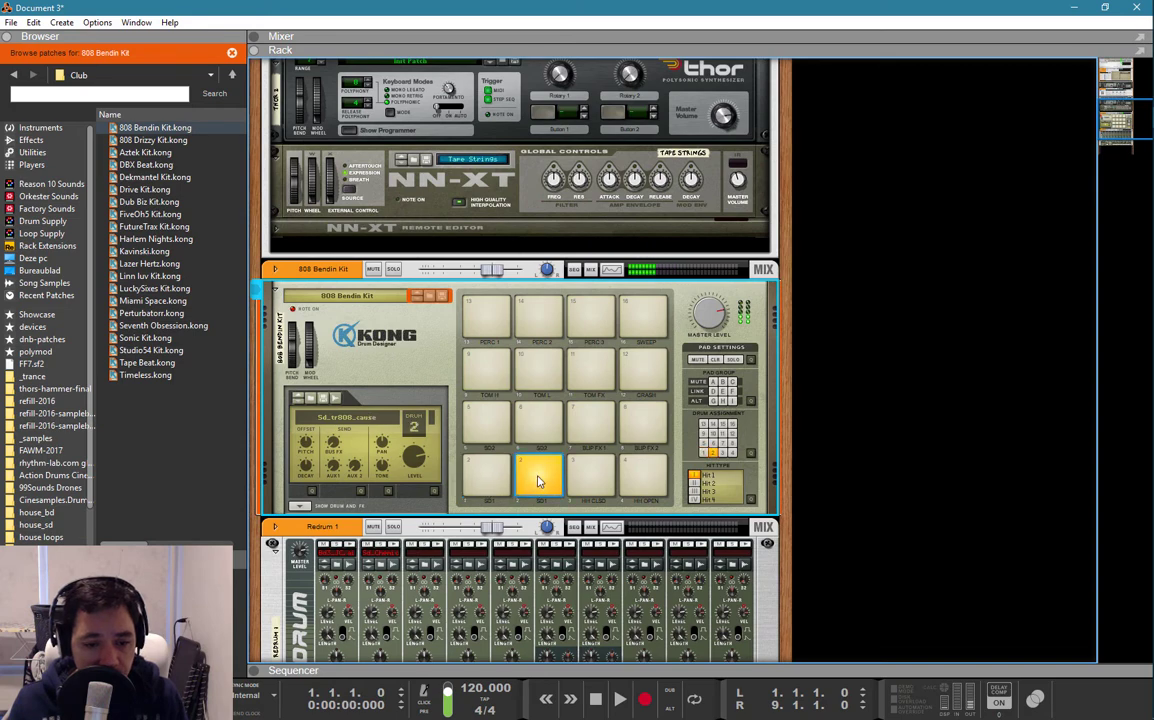
{"action": "left_click", "coordinate": [596, 485]}
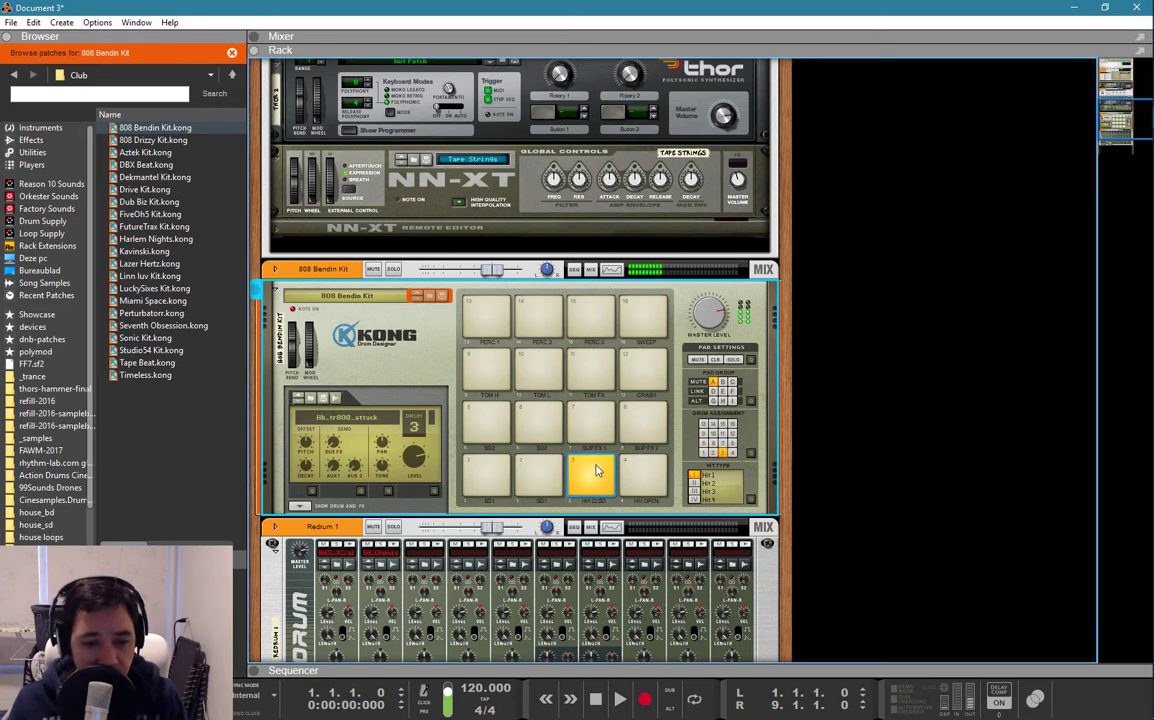
{"action": "left_click", "coordinate": [638, 474]}
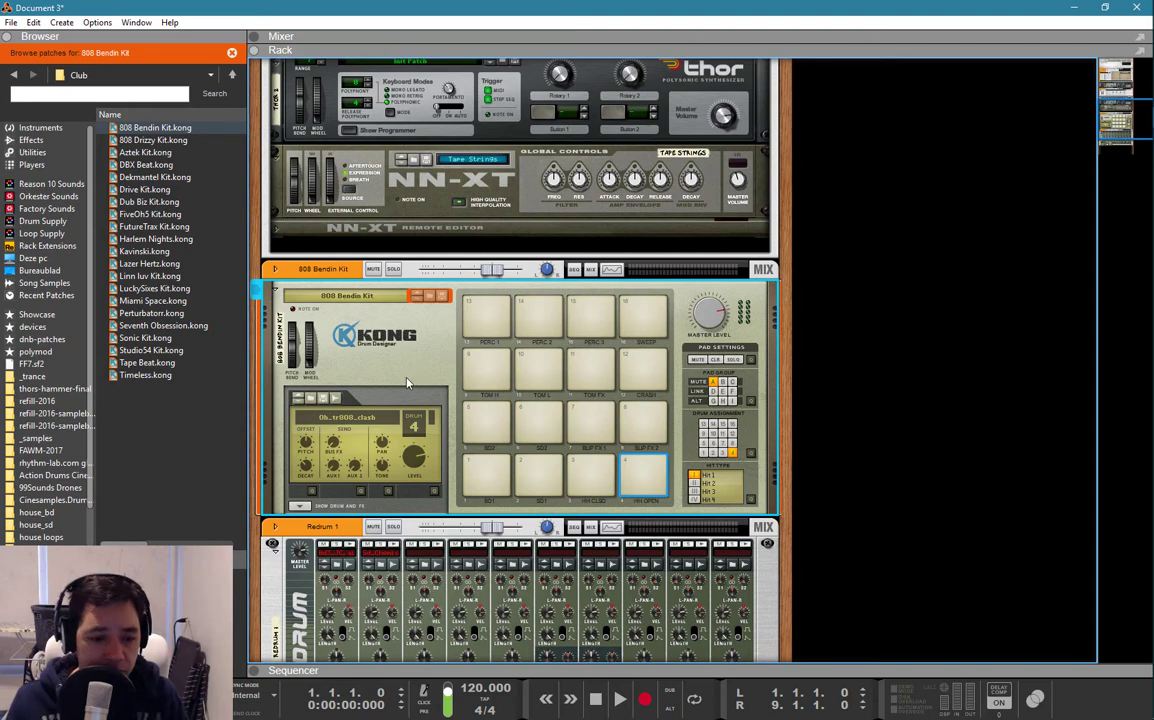
Show Kong's drum and FX section and play pads 1 and 2 to examine their drum modules and effects.
{"action": "scroll", "coordinate": [407, 383], "scroll_direction": "down", "scroll_amount": 1}
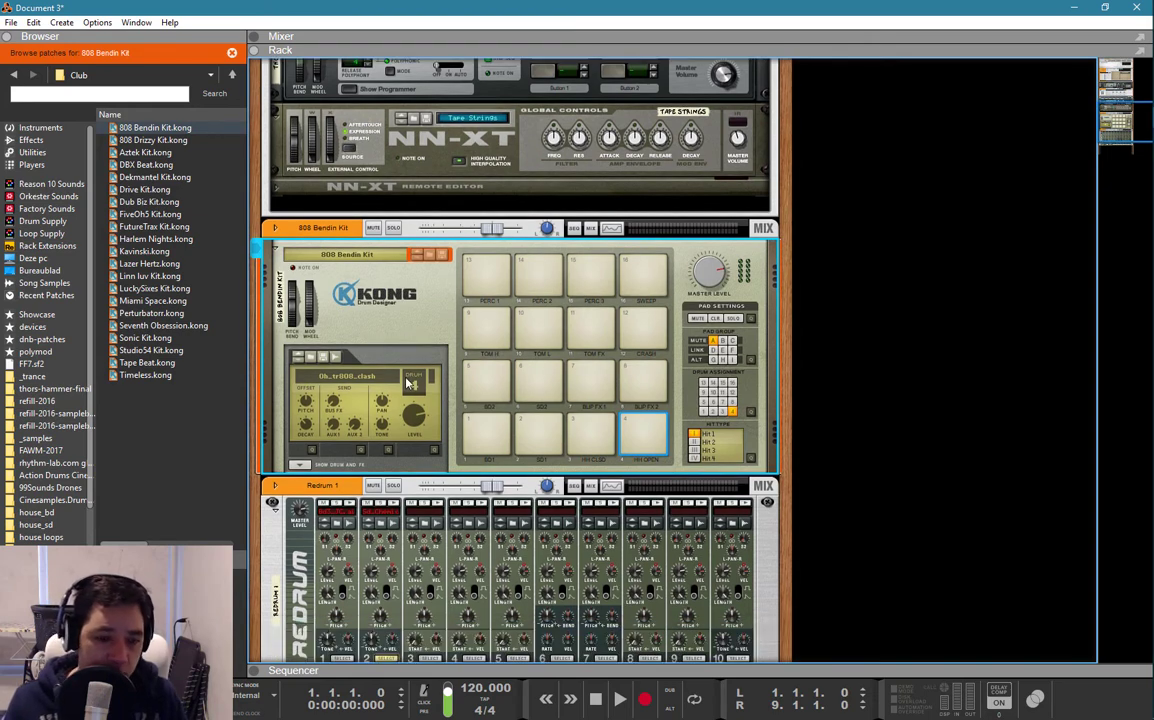
{"action": "left_click", "coordinate": [300, 465]}
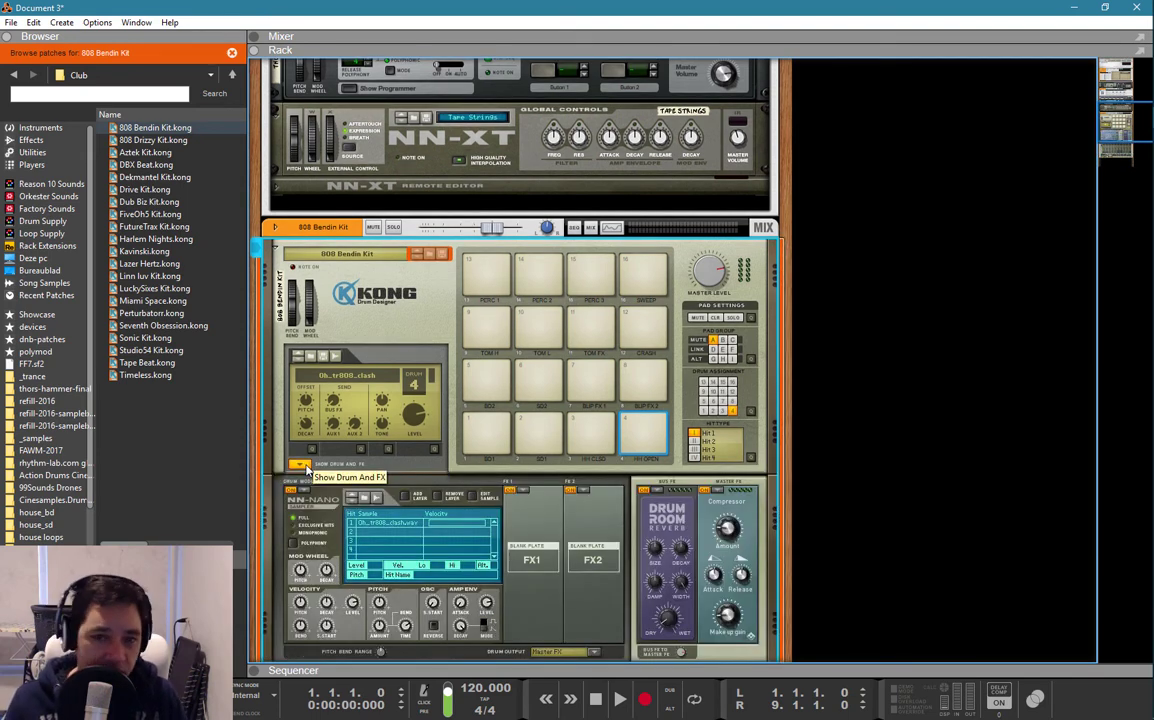
{"action": "left_click", "coordinate": [481, 440]}
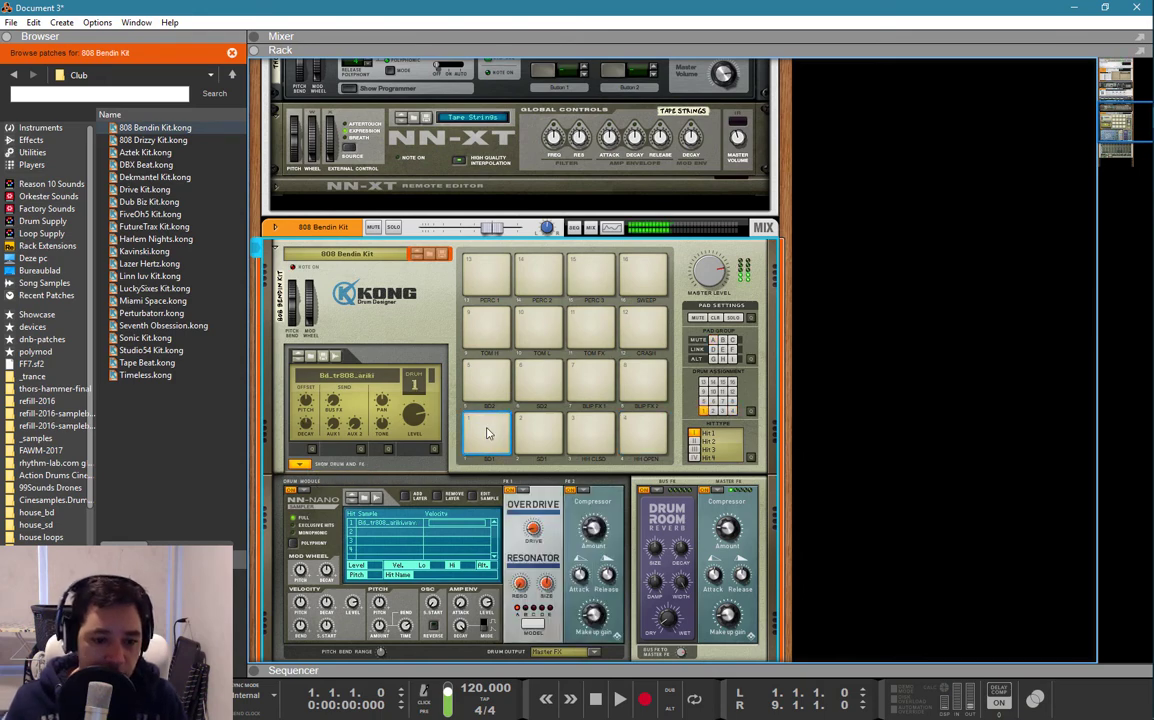
{"action": "left_click", "coordinate": [547, 436]}
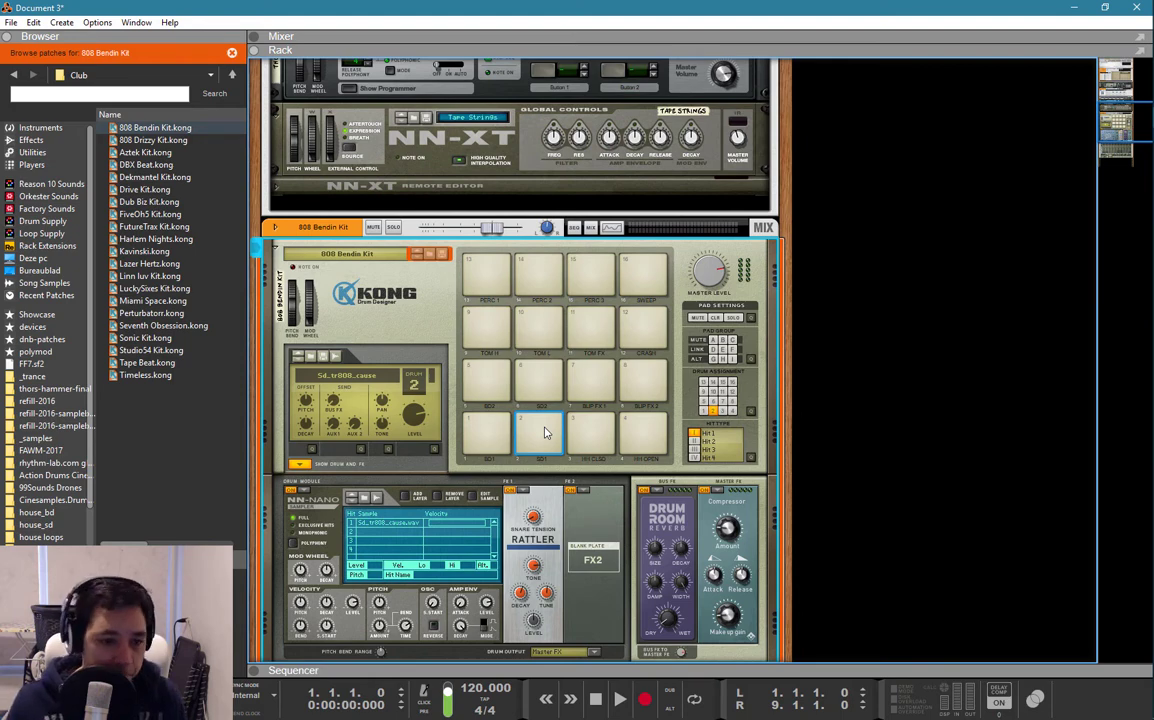
Add a Europa Shapeshifting Synthesizer and a Thor Polysonic Synthesizer in the empty rack space below Redrum 1.
{"action": "scroll", "coordinate": [545, 432], "scroll_direction": "down", "scroll_amount": 10}
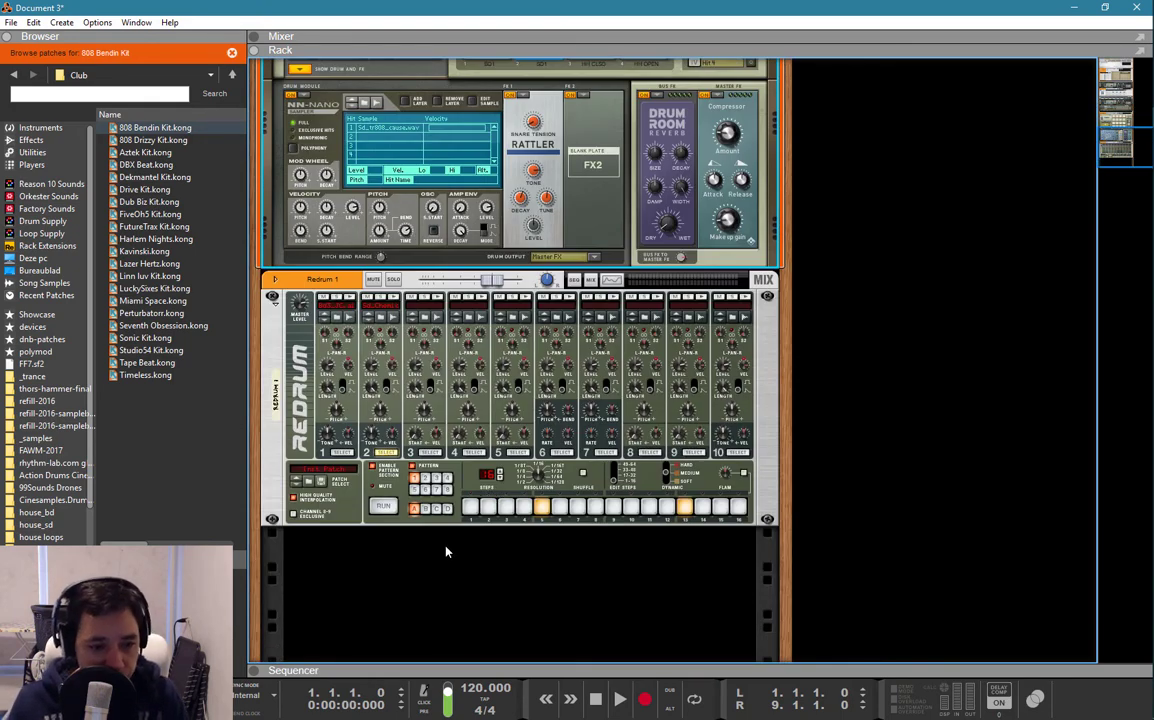
{"action": "left_click", "coordinate": [446, 551]}
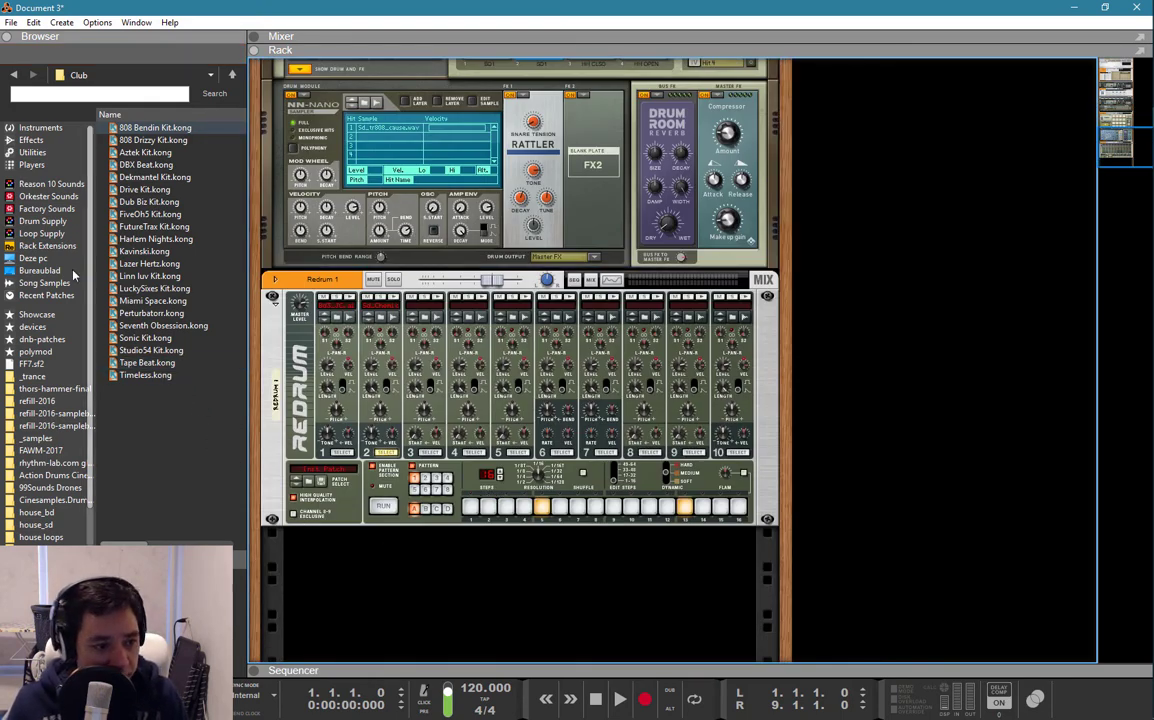
{"action": "left_click", "coordinate": [33, 128]}
{"action": "scroll", "coordinate": [175, 260], "scroll_direction": "up", "scroll_amount": 1}
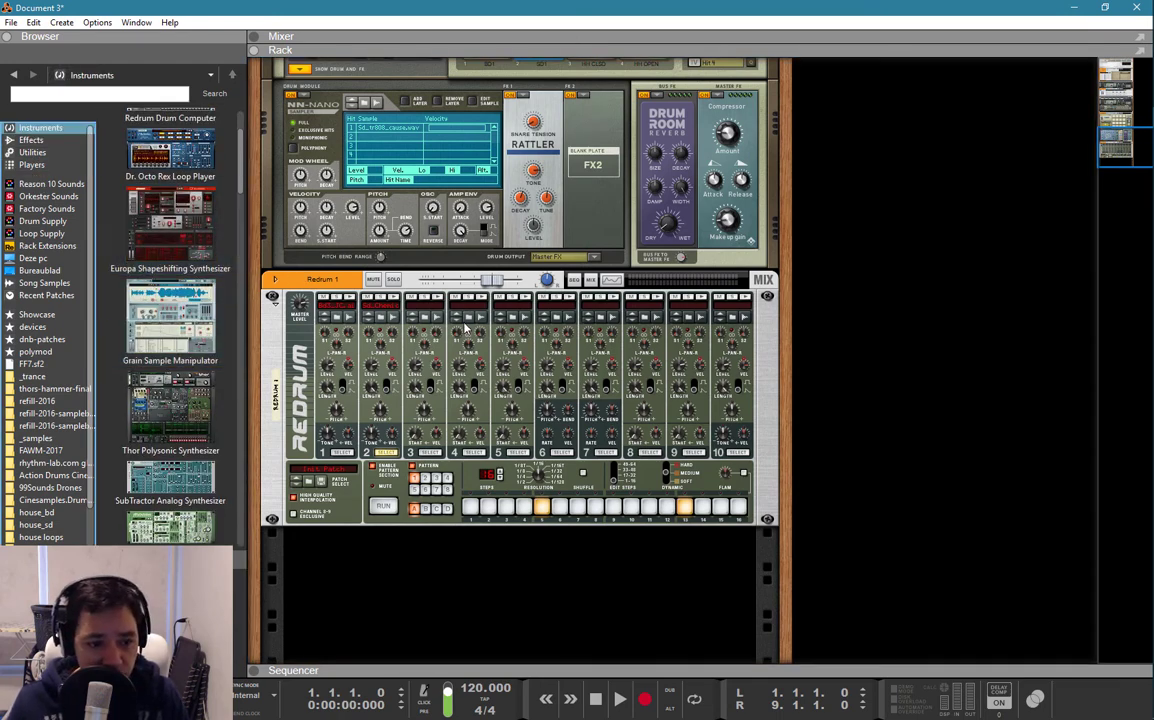
{"action": "left_click_drag", "start_coordinate": [200, 250], "coordinate": [466, 580]}
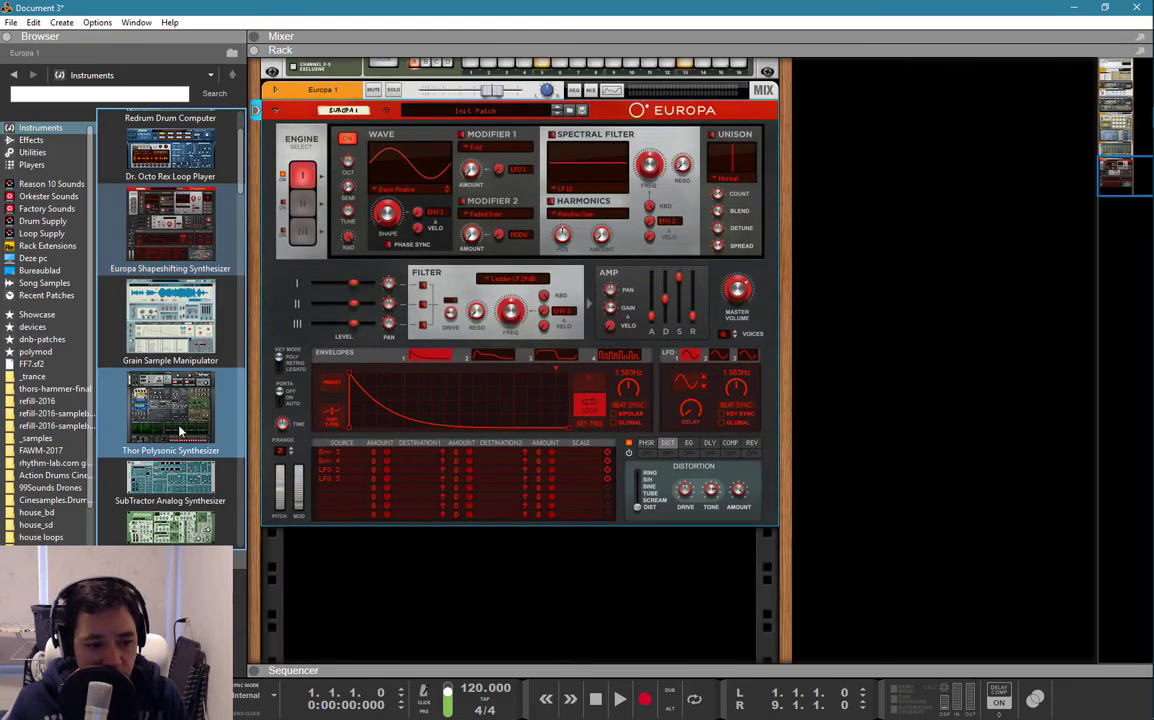
{"action": "left_click_drag", "start_coordinate": [170, 410], "coordinate": [420, 570]}
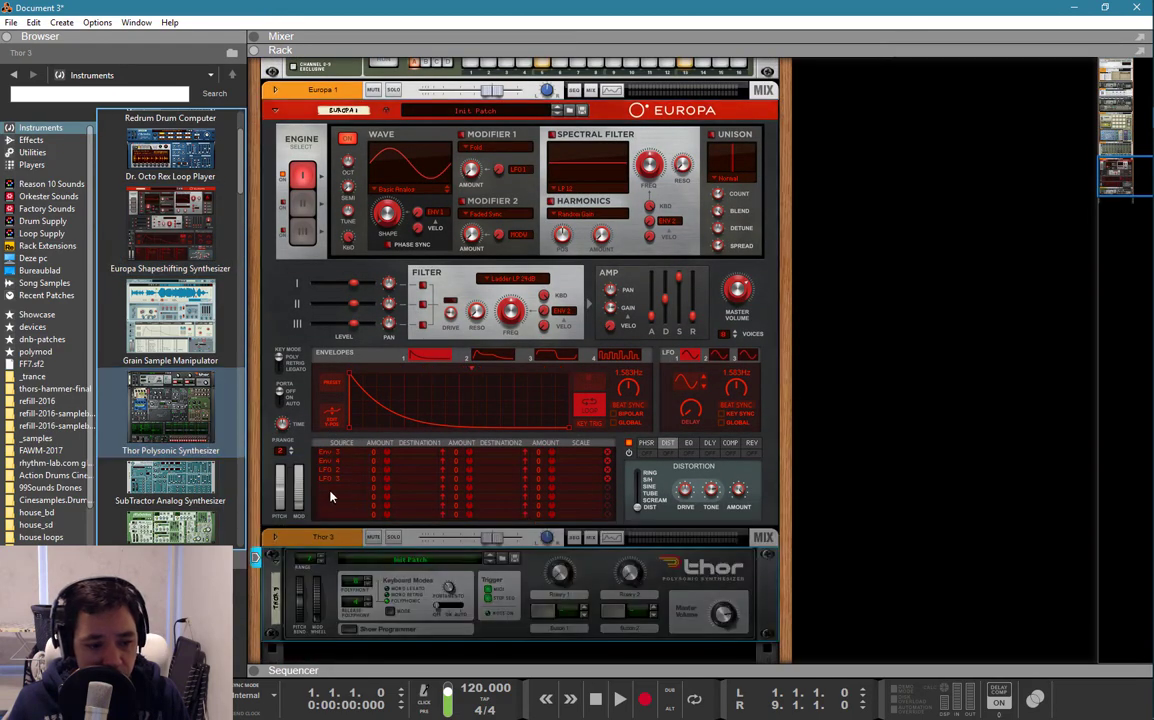
Add a SubTractor Analog Synthesizer and a Malström synthesizer to the rack below Thor 3.
{"action": "left_click_drag", "start_coordinate": [170, 470], "coordinate": [389, 565]}
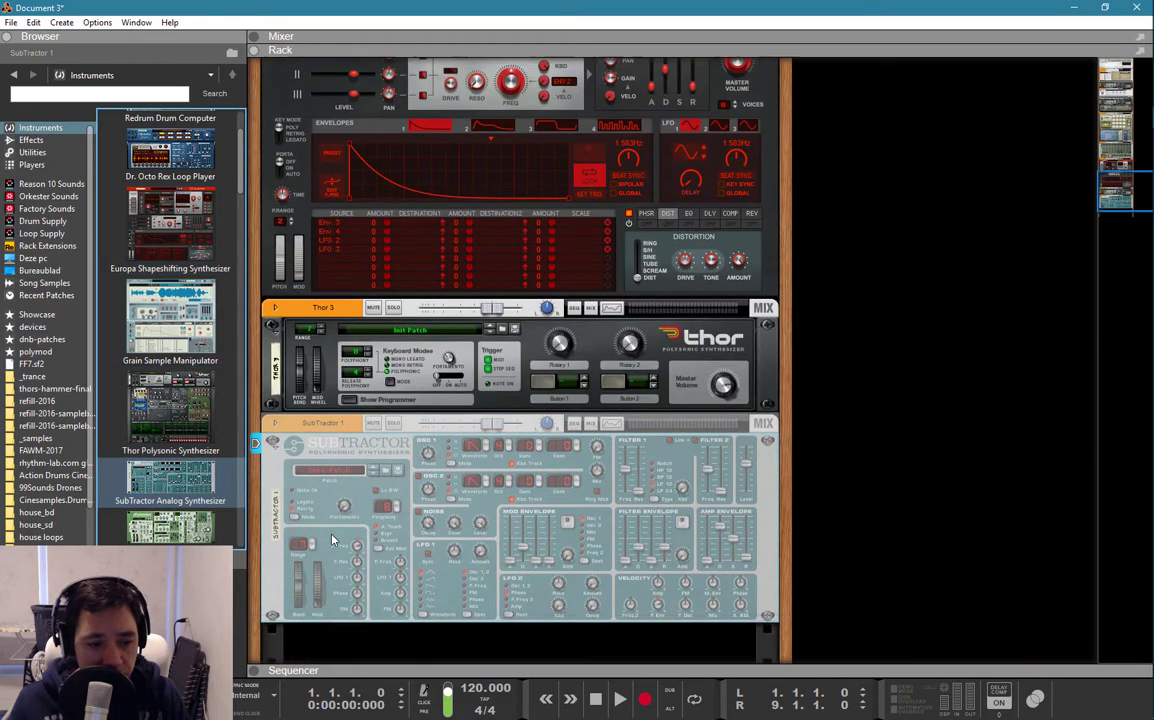
{"action": "left_click_drag", "start_coordinate": [197, 537], "coordinate": [474, 587]}
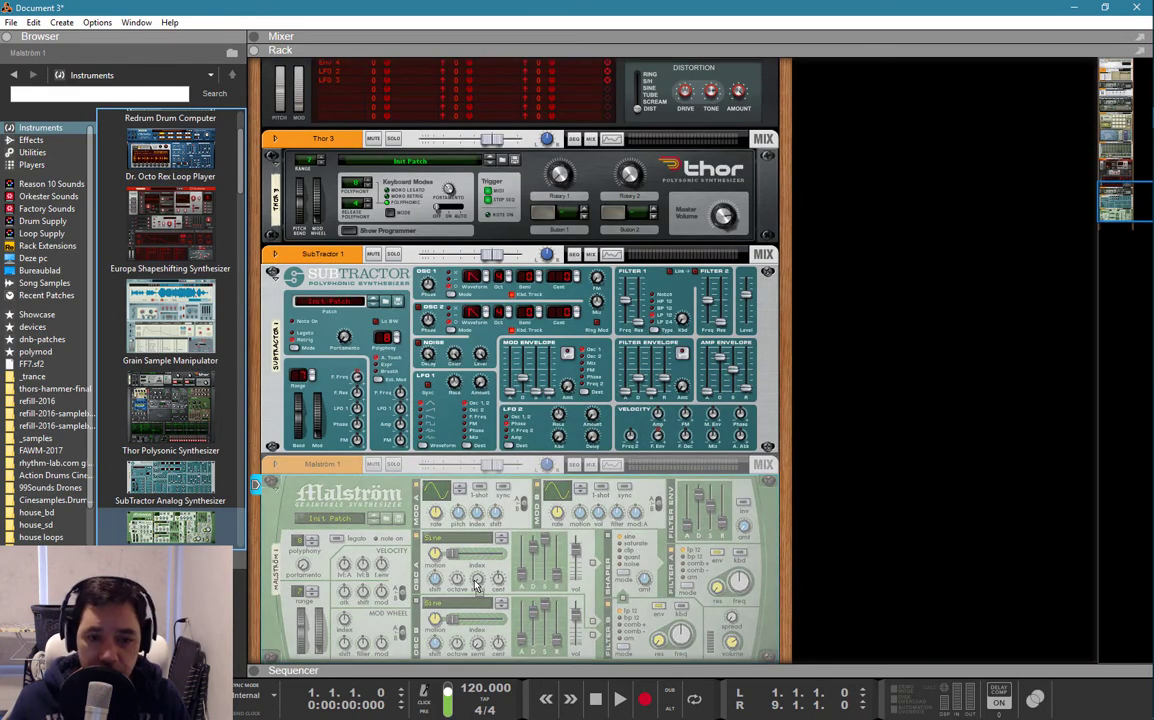
Select Europa 1 in the rack and raise engine 1's wave Shape to 77.3 %.
{"action": "scroll", "coordinate": [497, 342], "scroll_direction": "up", "scroll_amount": 5}
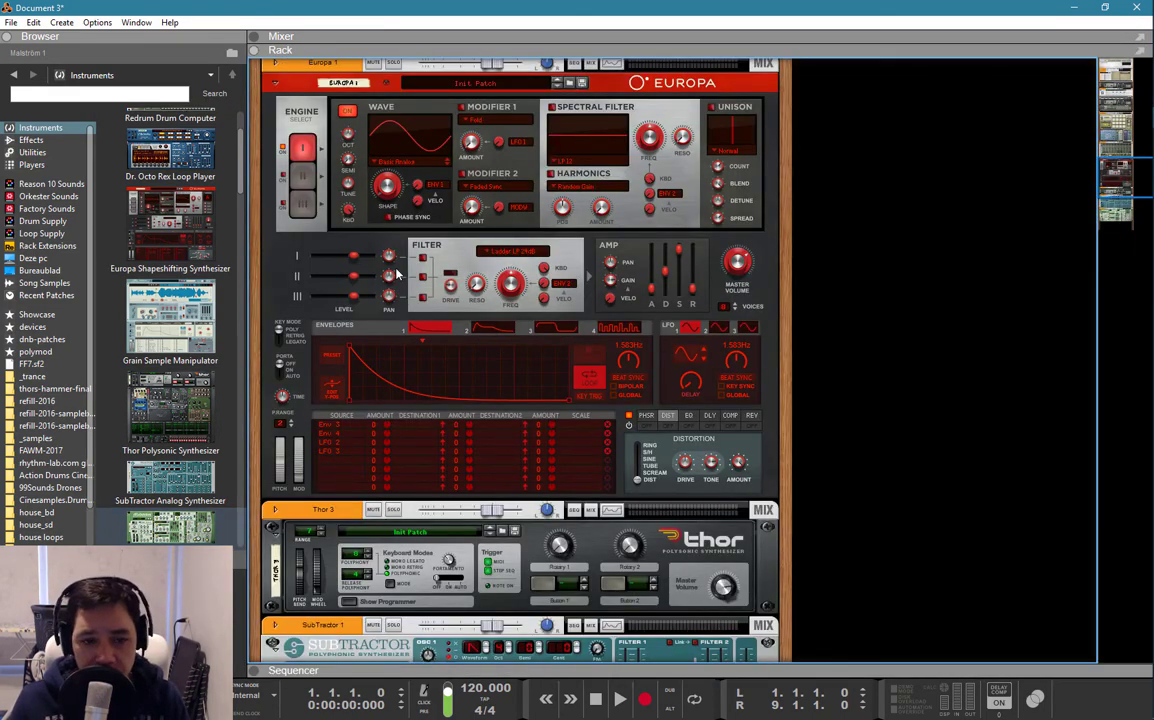
{"action": "key", "text": "F7"}
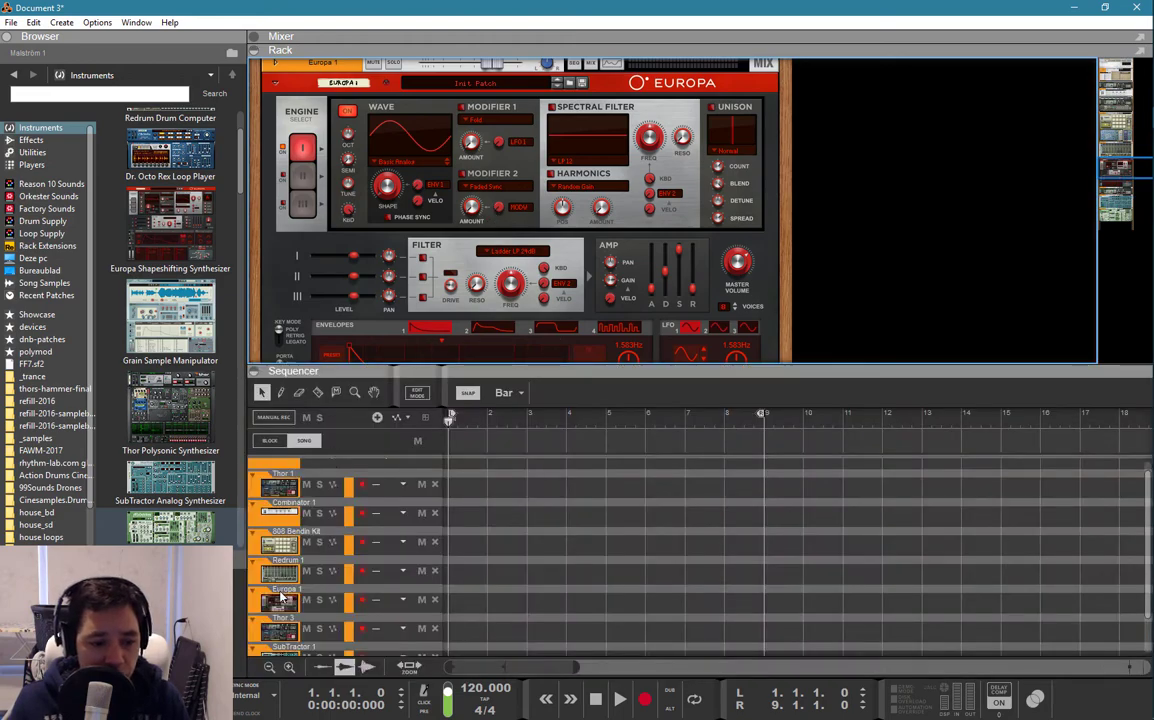
{"action": "key", "text": "F7"}
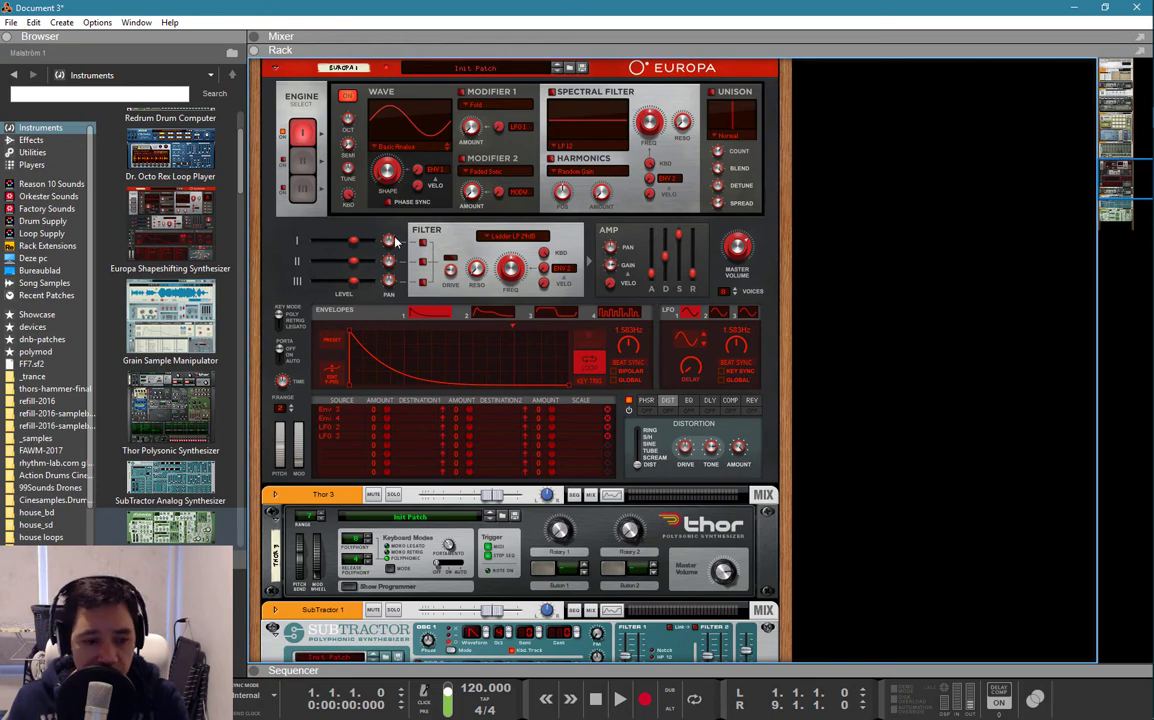
{"action": "left_click", "coordinate": [388, 178]}
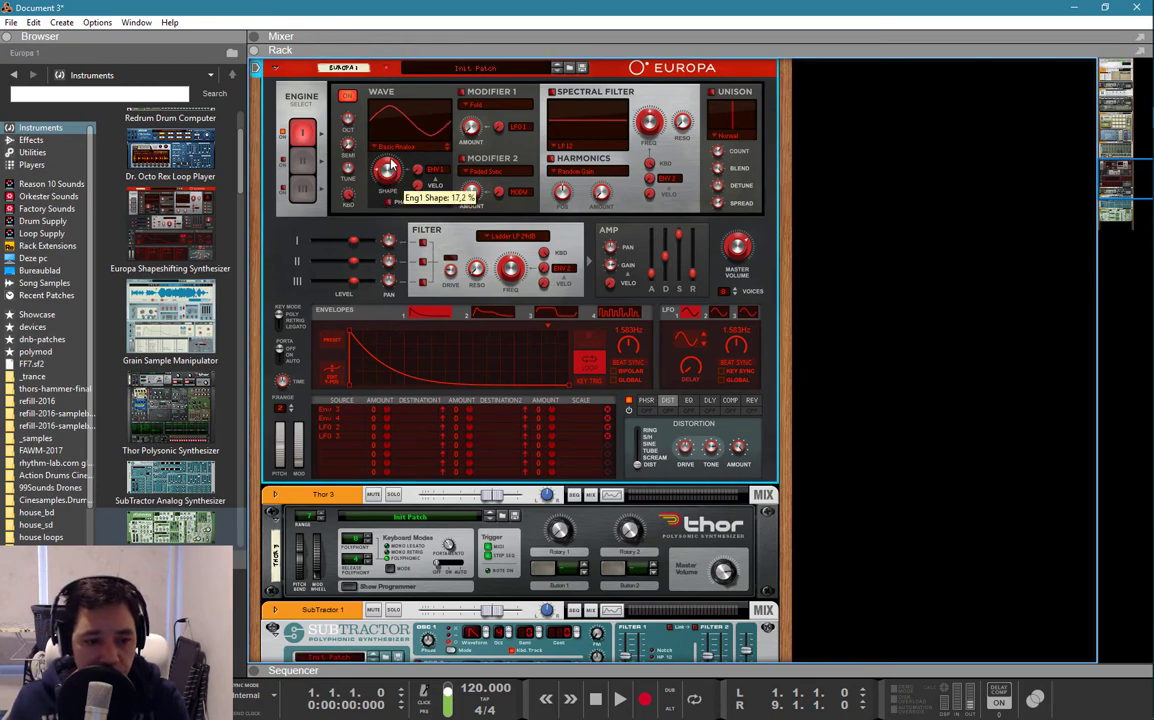
{"action": "left_click_drag", "start_coordinate": [409, 126], "coordinate": [424, 112]}
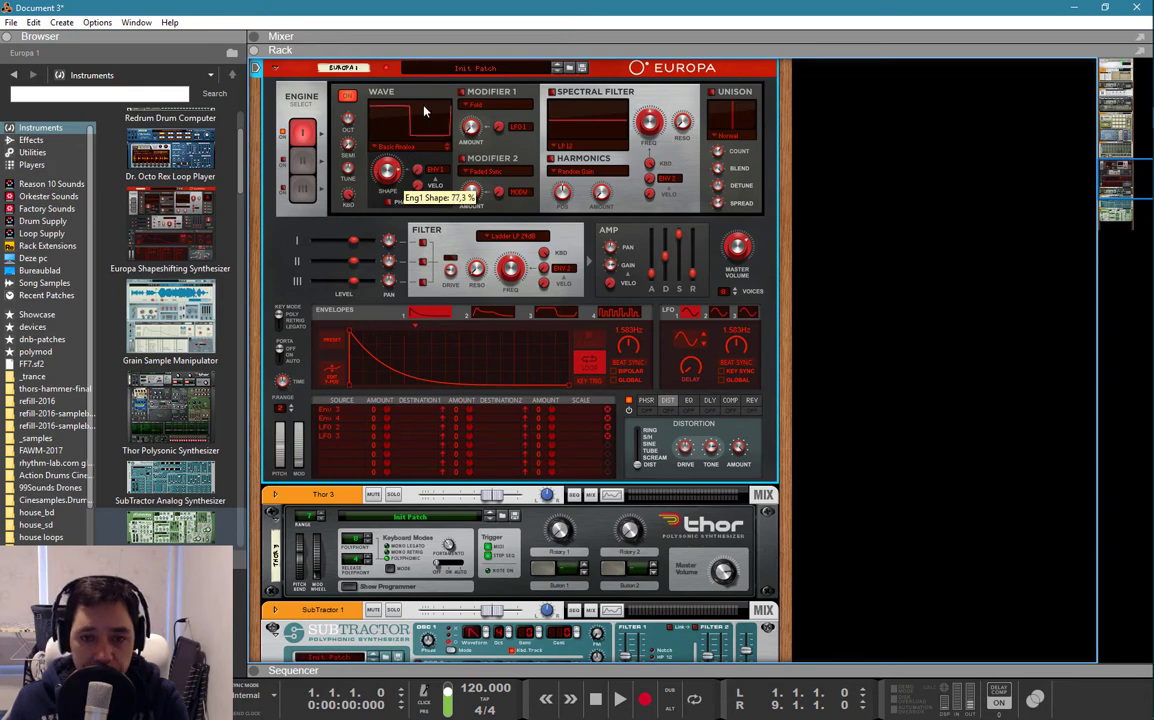
Choose LFO 1 as the modulation source for Europa engine 1's Shape and adjust its modulation amount.
{"action": "left_click", "coordinate": [432, 177]}
{"action": "left_click", "coordinate": [464, 269]}
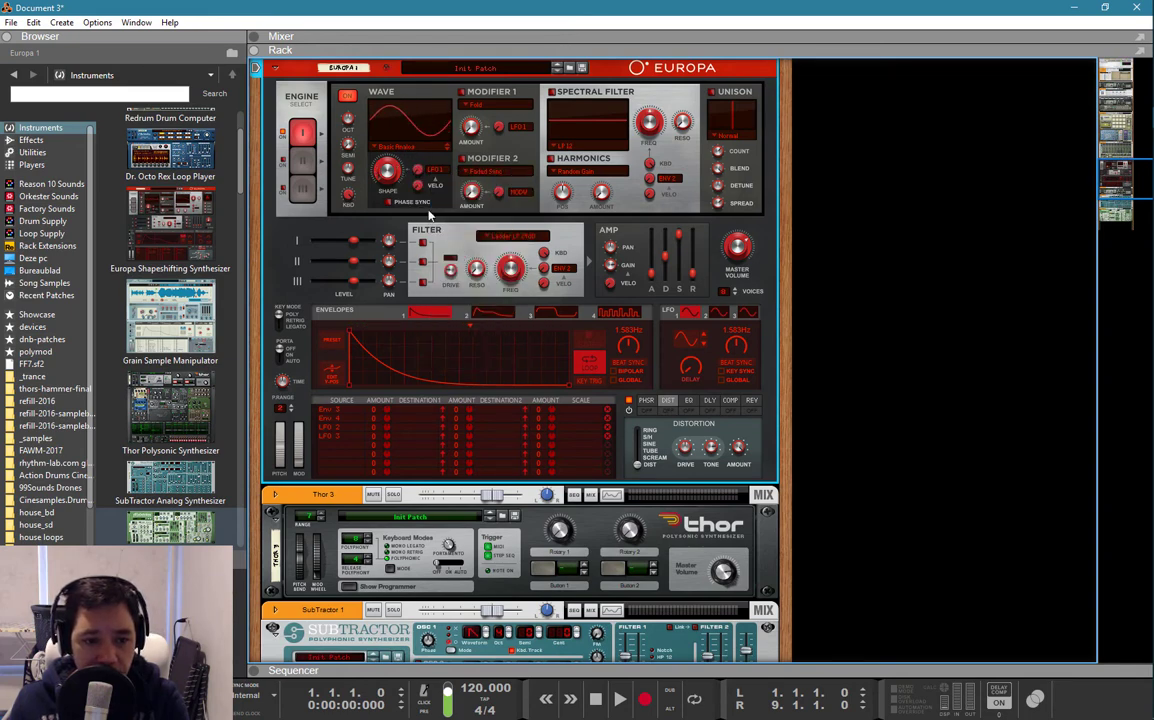
{"action": "left_click_drag", "start_coordinate": [417, 171], "coordinate": [445, 125]}
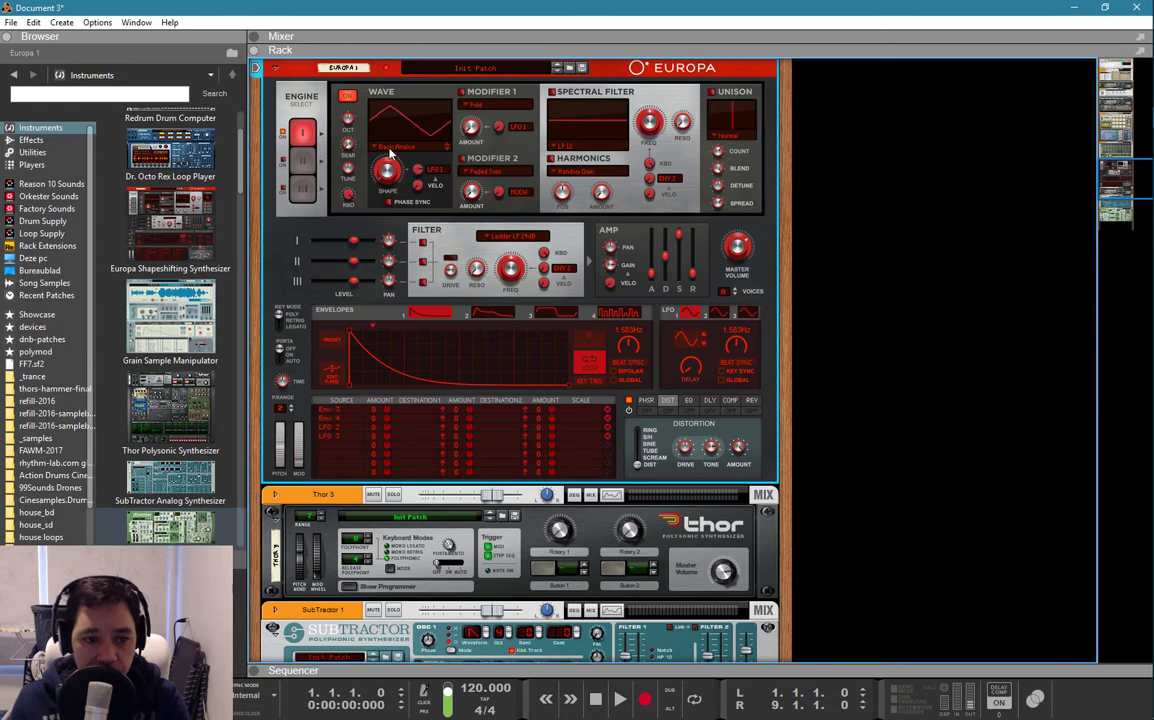
Change Europa engine 1's wave to the Transformer wave table and slow LFO 1's rate to 0.246 Hz.
{"action": "left_click", "coordinate": [381, 166]}
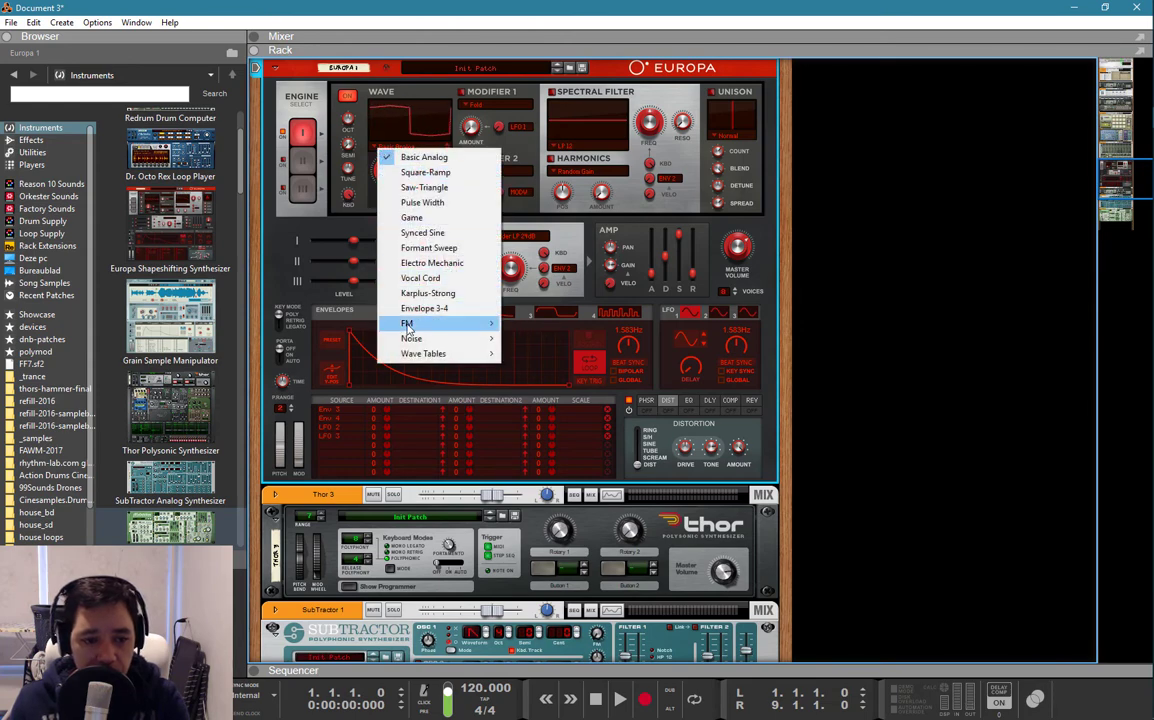
{"action": "mouse_move", "coordinate": [428, 325]}
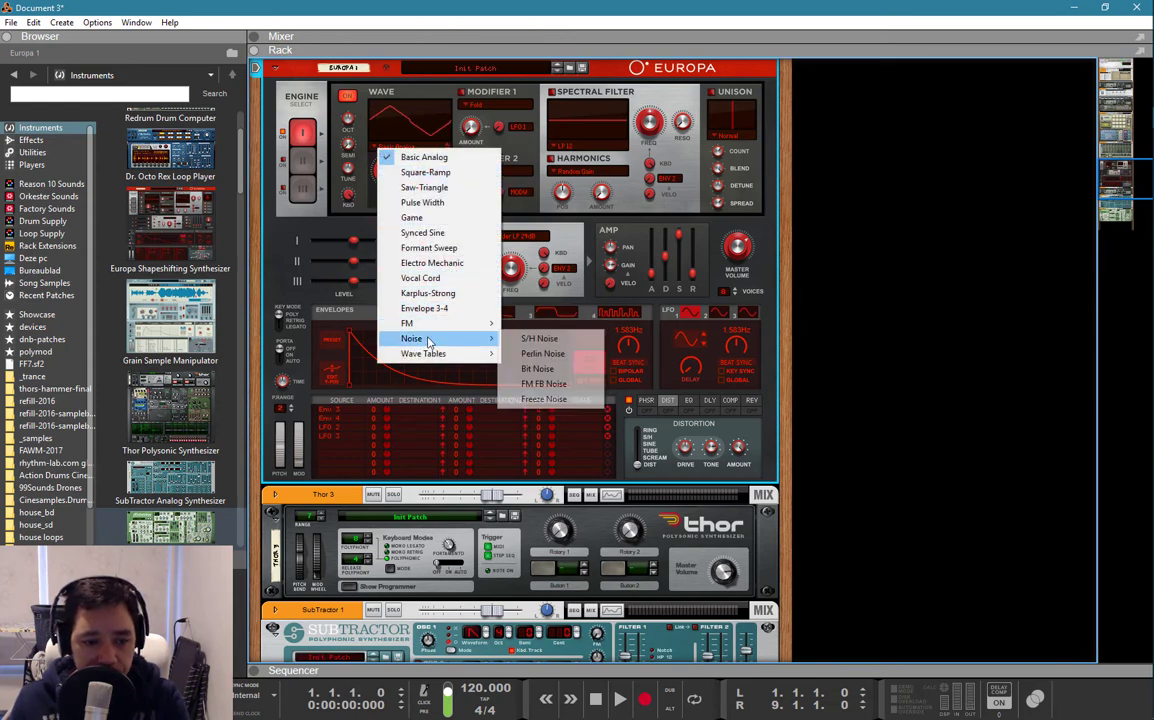
{"action": "mouse_move", "coordinate": [470, 353]}
{"action": "left_click", "coordinate": [541, 370]}
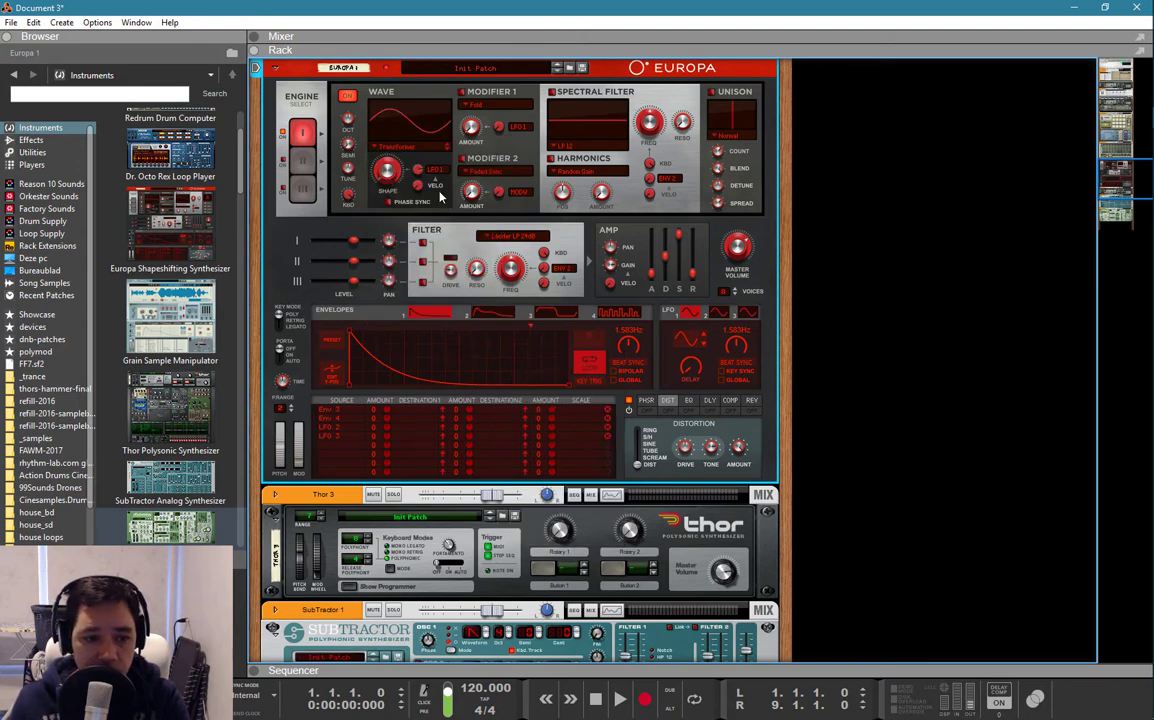
{"action": "left_click_drag", "start_coordinate": [734, 347], "coordinate": [735, 397]}
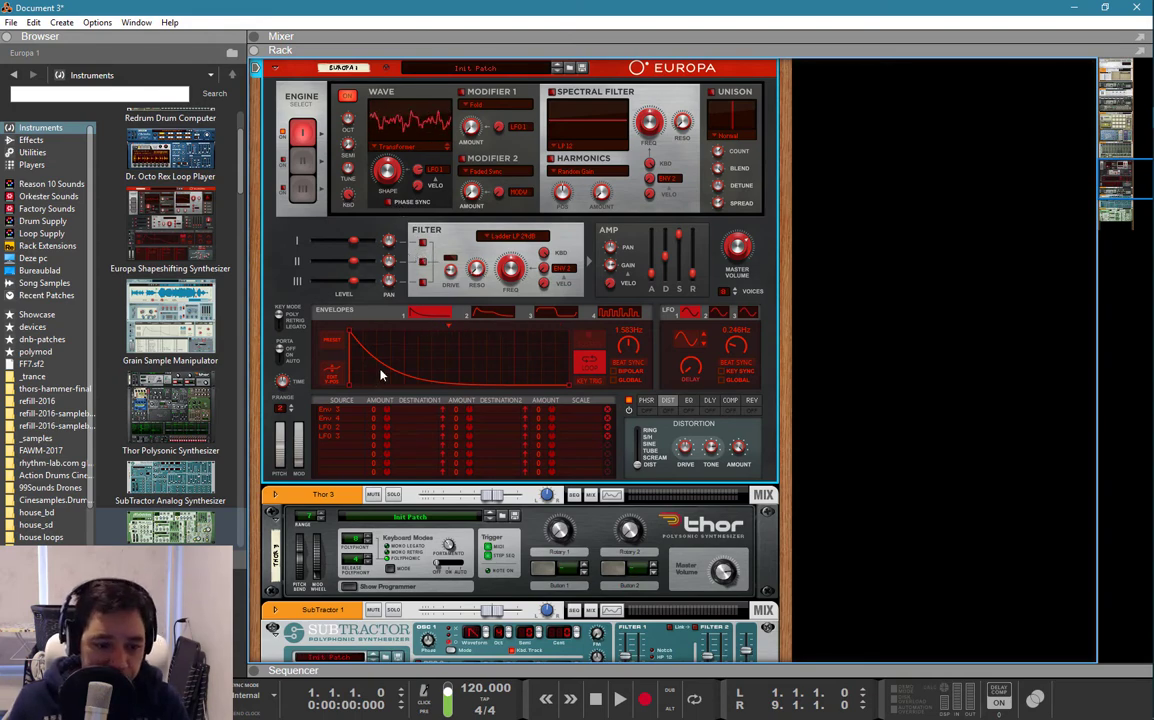
Target the Thor 3 track in the sequencer and show Thor 3's programmer in the rack.
{"action": "key", "text": "F7"}
{"action": "scroll", "coordinate": [283, 540], "scroll_direction": "down", "scroll_amount": 1}
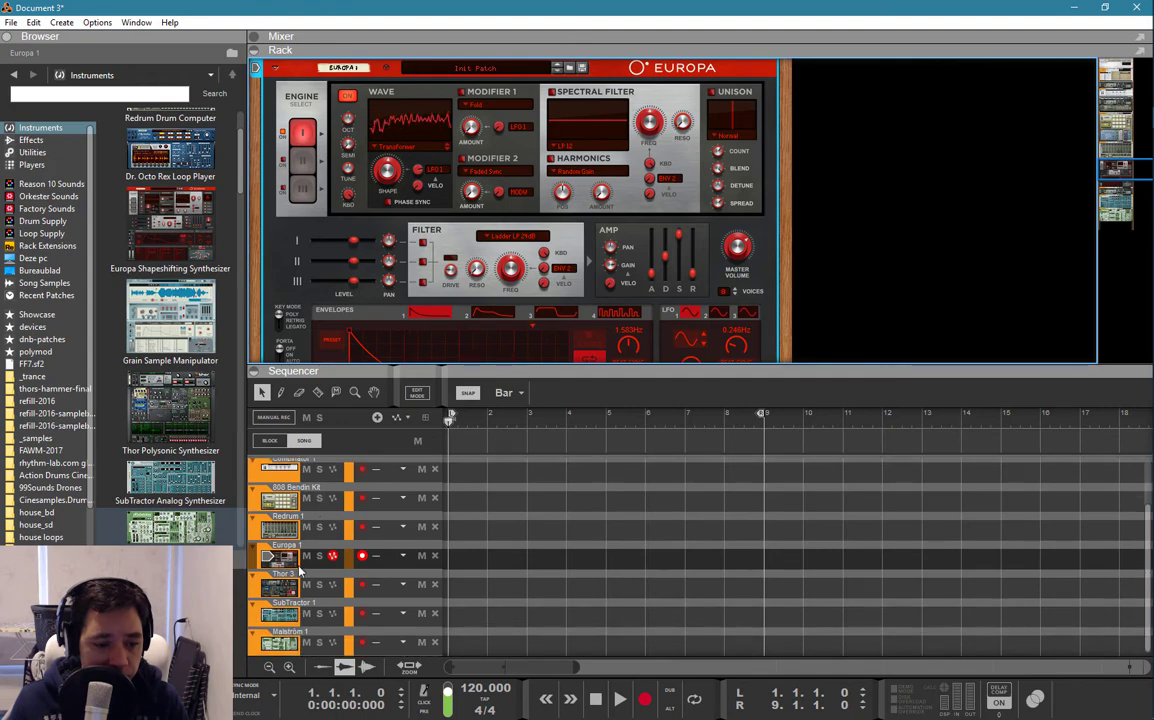
{"action": "left_click", "coordinate": [283, 593]}
{"action": "key", "text": "F7"}
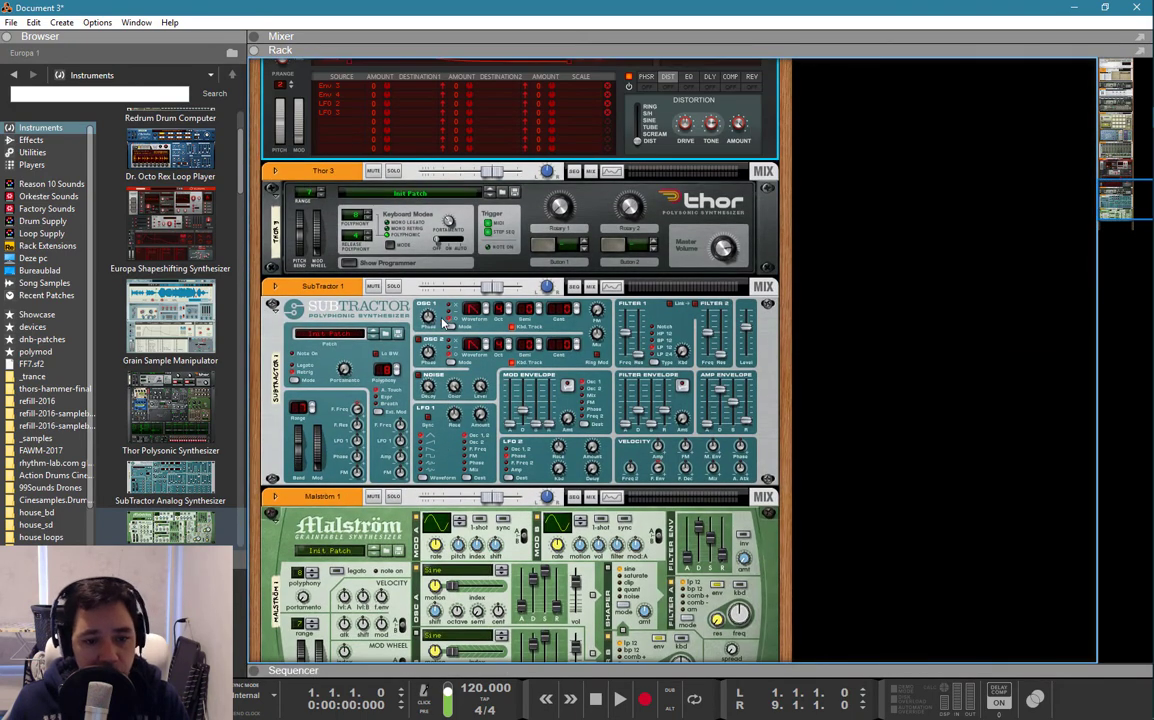
{"action": "left_click", "coordinate": [353, 266]}
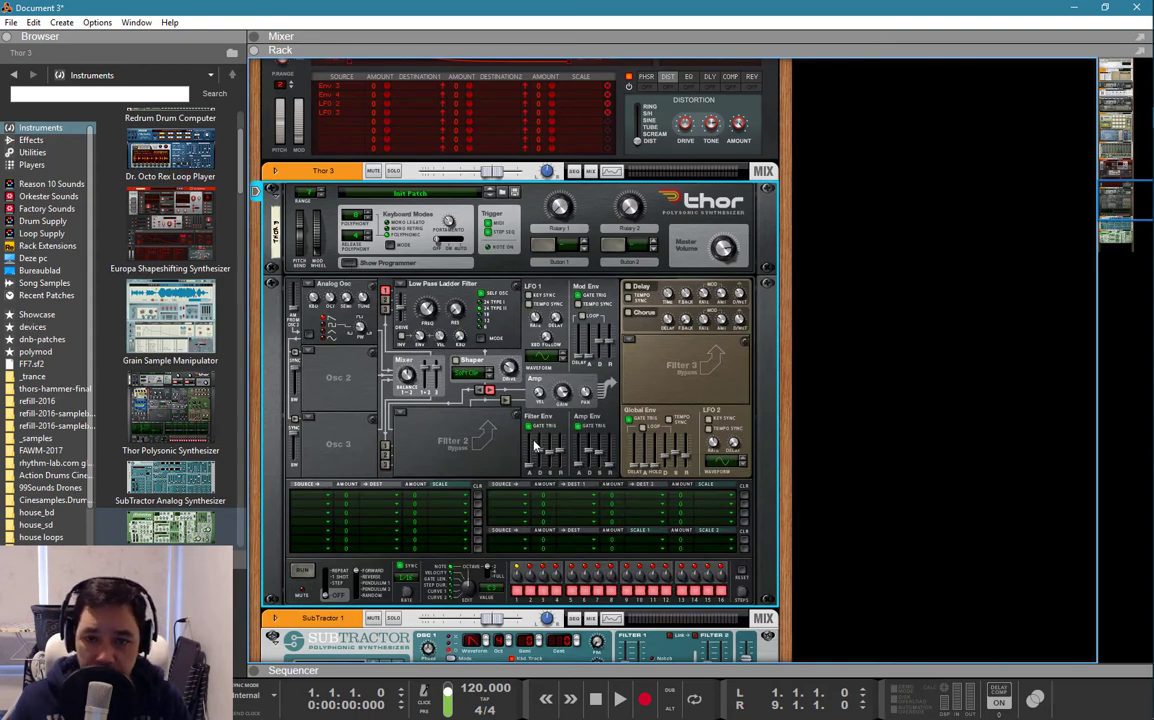
Switch Thor 3's oscillator 1 to the Wavetable type and try it with Position at 63.
{"action": "left_click", "coordinate": [306, 285]}
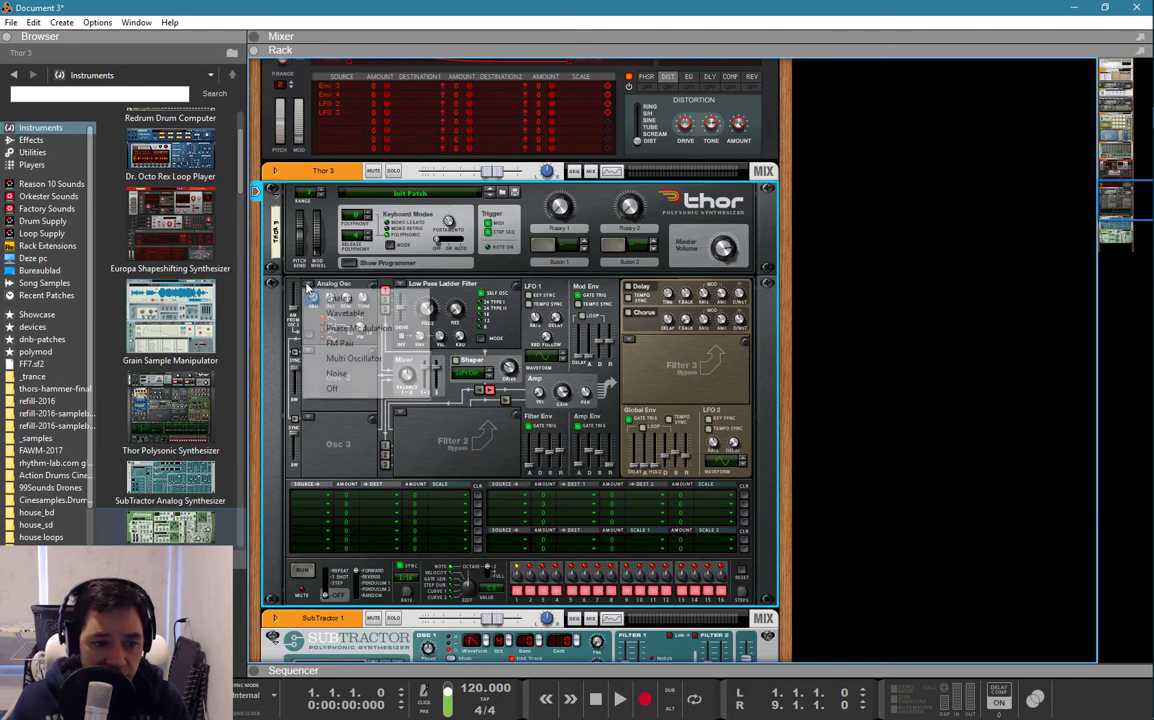
{"action": "left_click", "coordinate": [316, 313]}
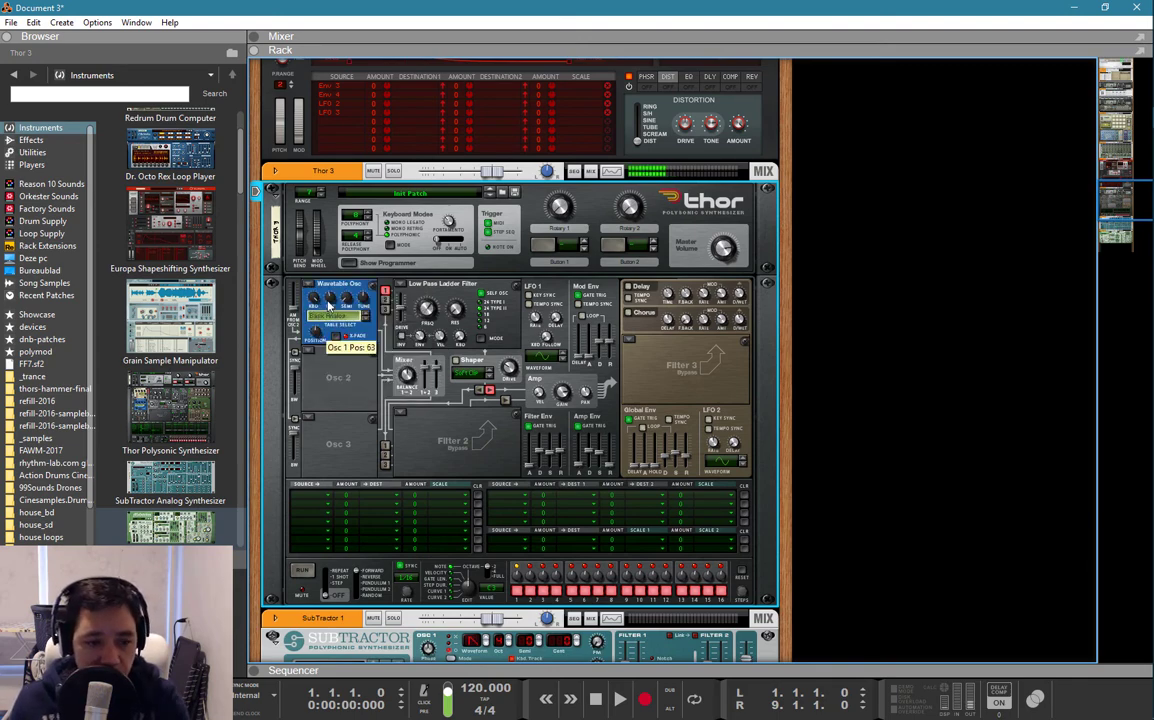
{"action": "left_click", "coordinate": [307, 285]}
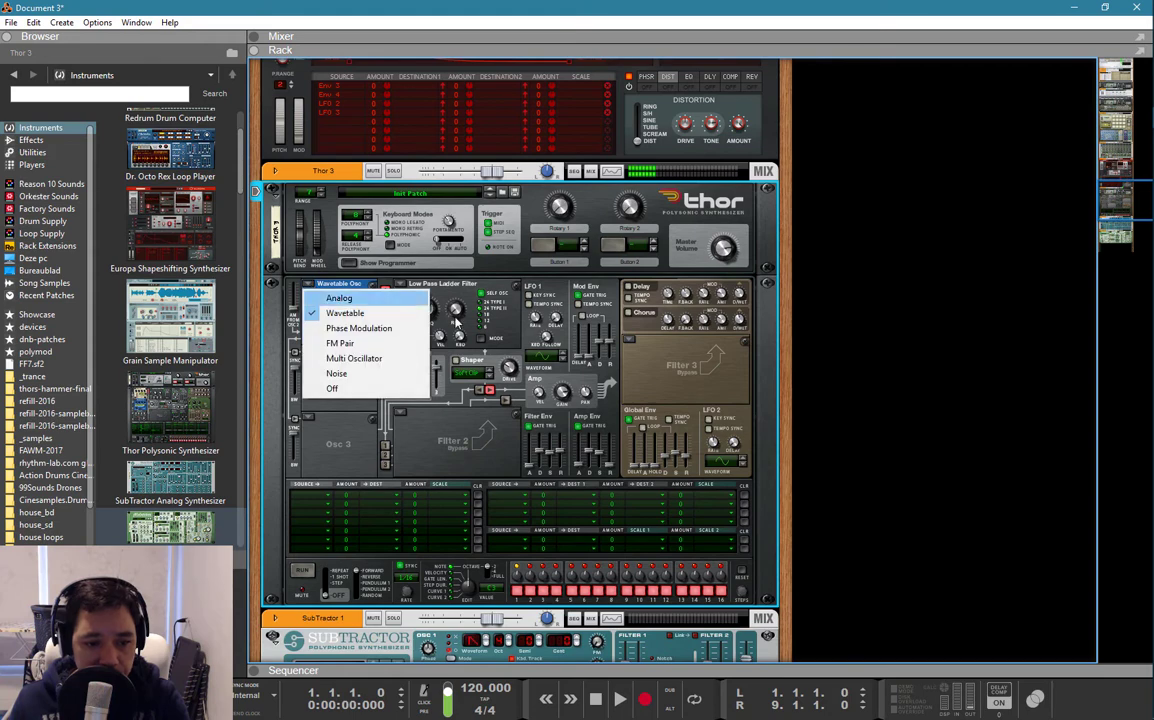
{"action": "left_click", "coordinate": [588, 430]}
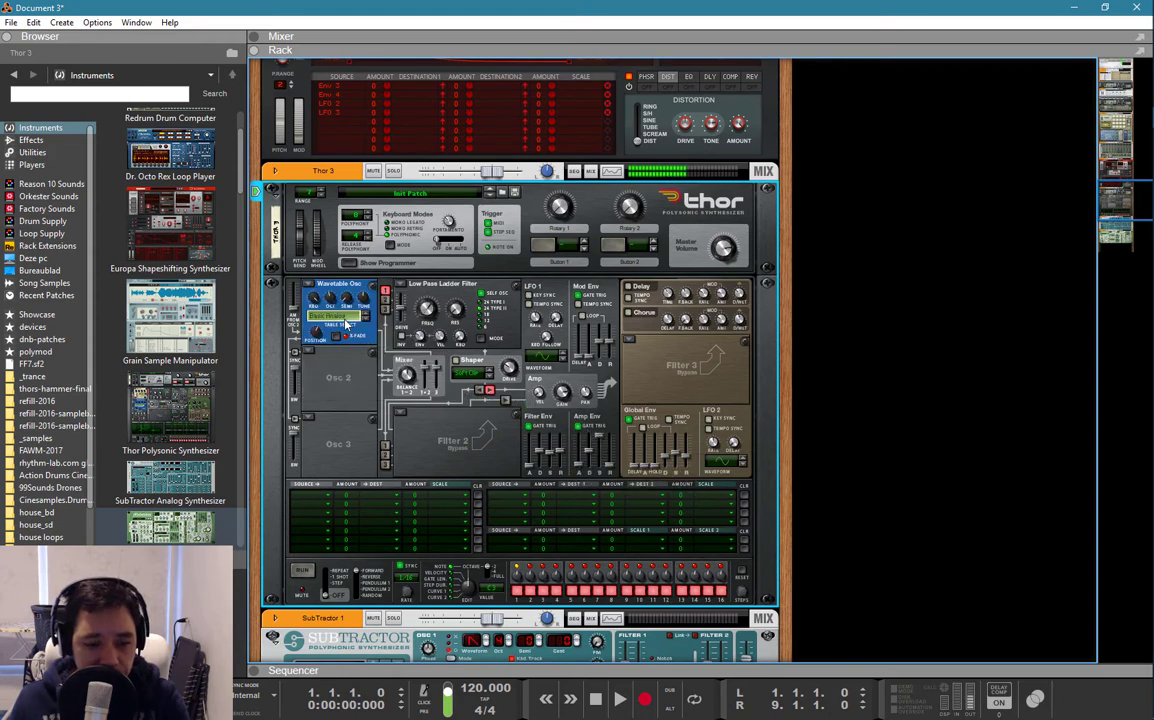
Try the Phase Modulation type for Thor 3's oscillator 1, followed by the FM Pair type.
{"action": "left_click", "coordinate": [307, 285]}
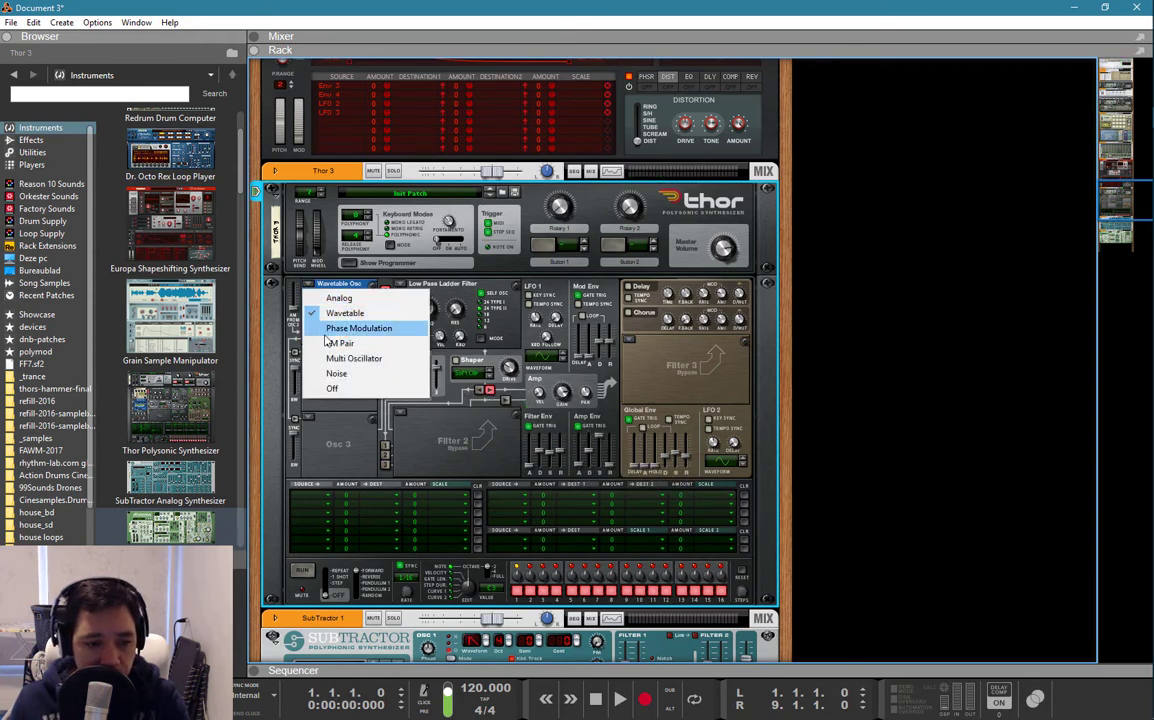
{"action": "left_click", "coordinate": [336, 329]}
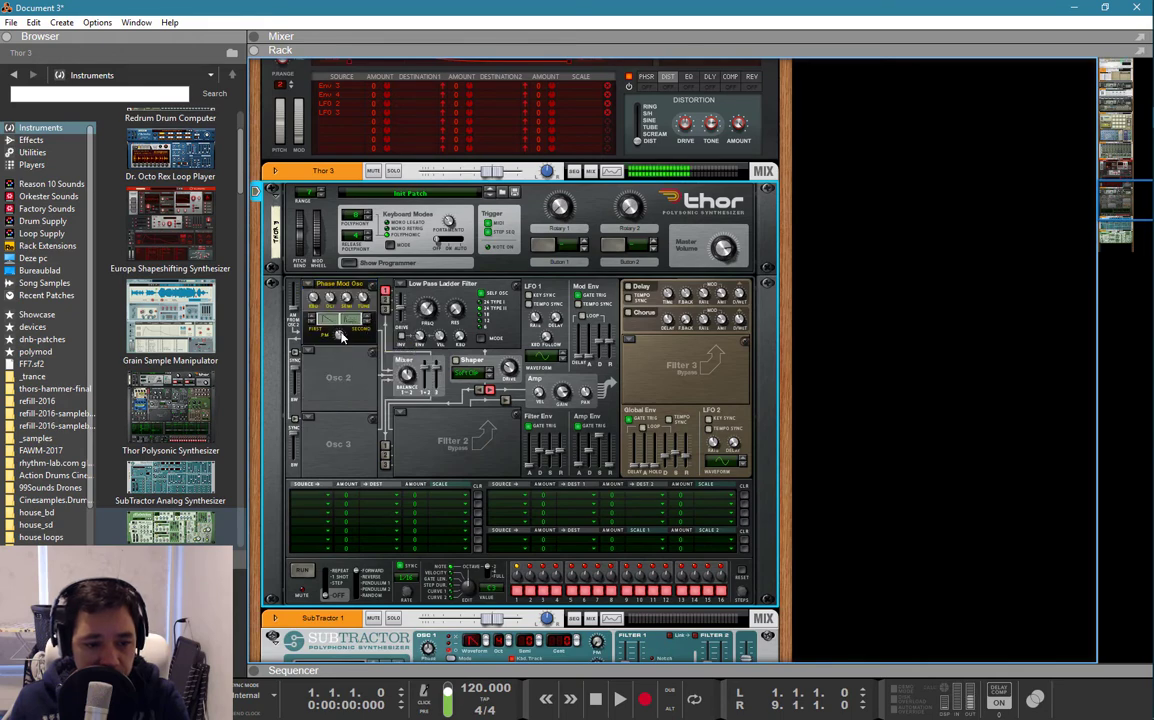
{"action": "left_click_drag", "start_coordinate": [349, 318], "coordinate": [343, 337]}
{"action": "left_click", "coordinate": [320, 284]}
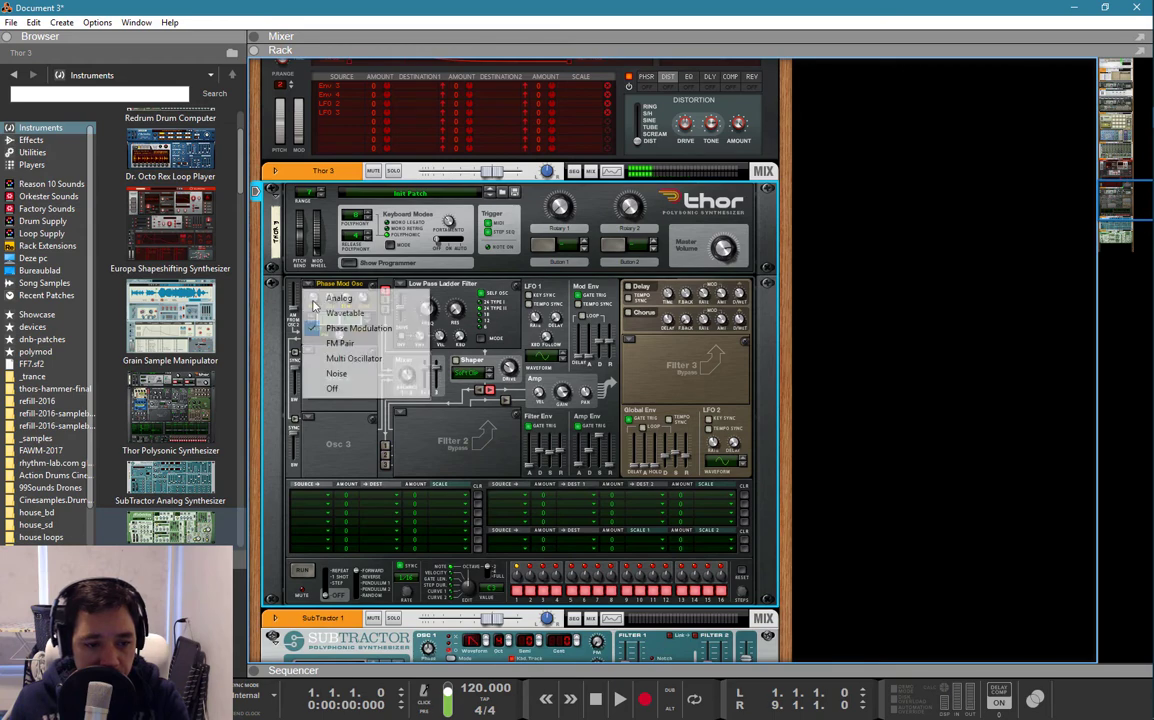
{"action": "left_click", "coordinate": [330, 343]}
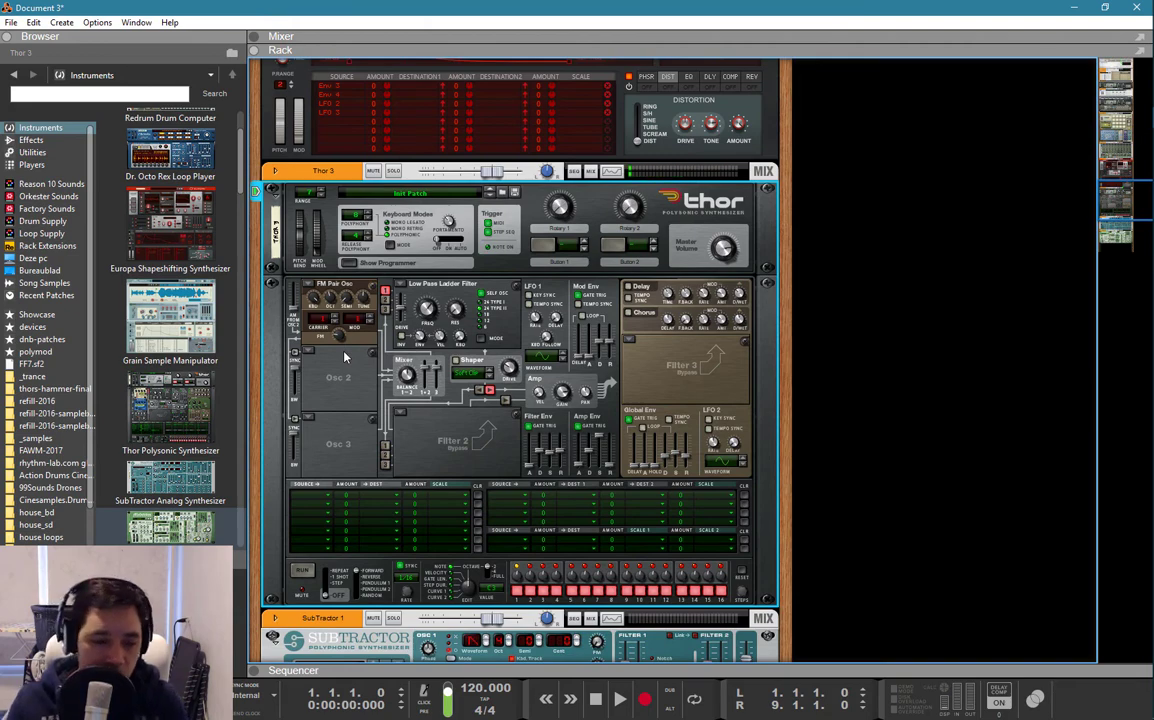
Switch Thor 3's oscillator 1 to Multi Oscillator and set its detune amount to 36.
{"action": "left_click", "coordinate": [316, 290]}
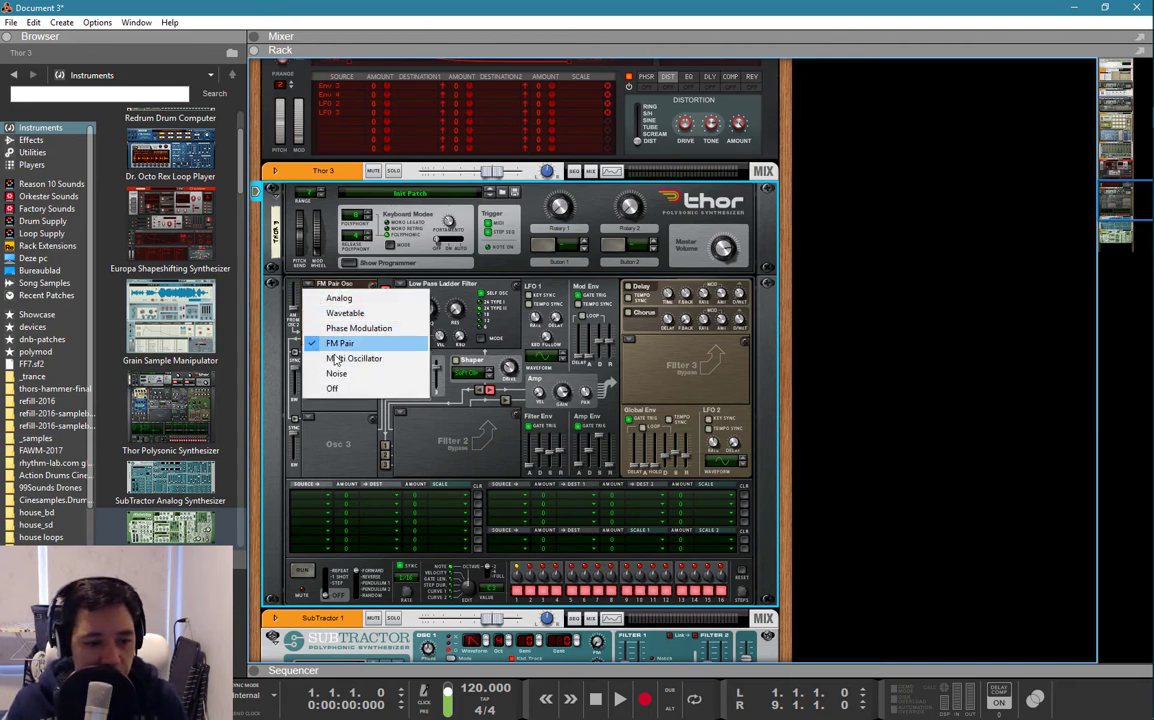
{"action": "left_click", "coordinate": [365, 358]}
{"action": "mouse_move", "coordinate": [366, 336]}
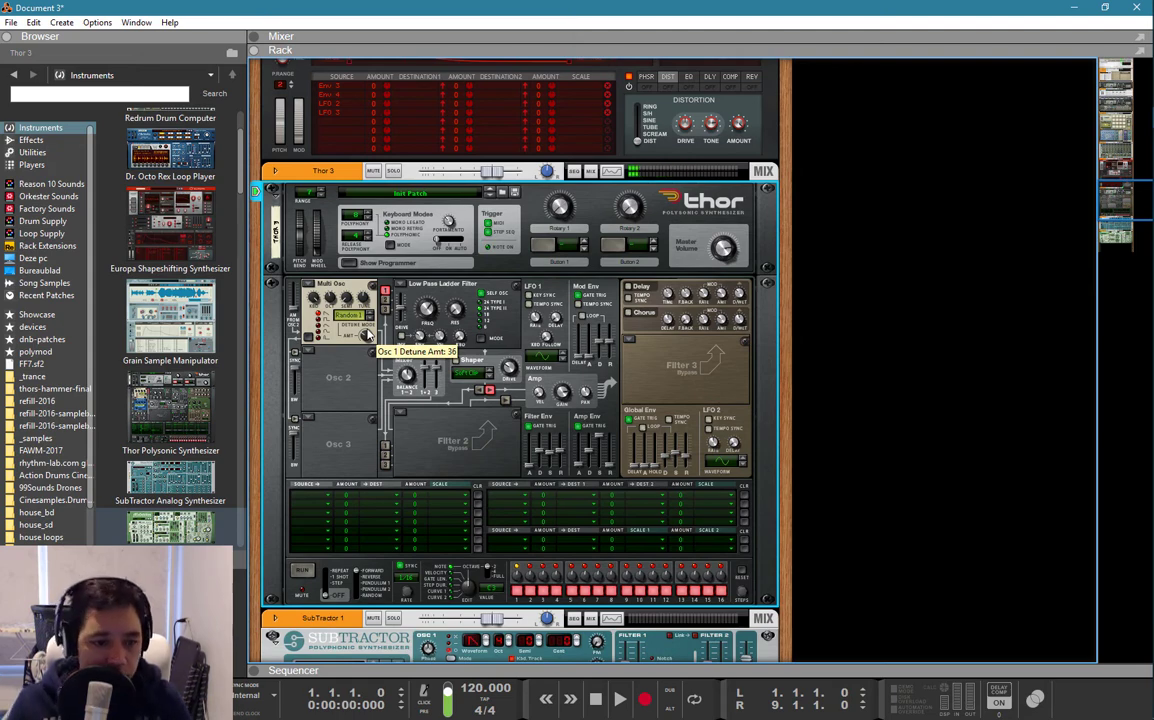
Select SubTractor 1, target its track in the sequencer and return to the rack.
{"action": "scroll", "coordinate": [366, 336], "scroll_direction": "down", "scroll_amount": 5}
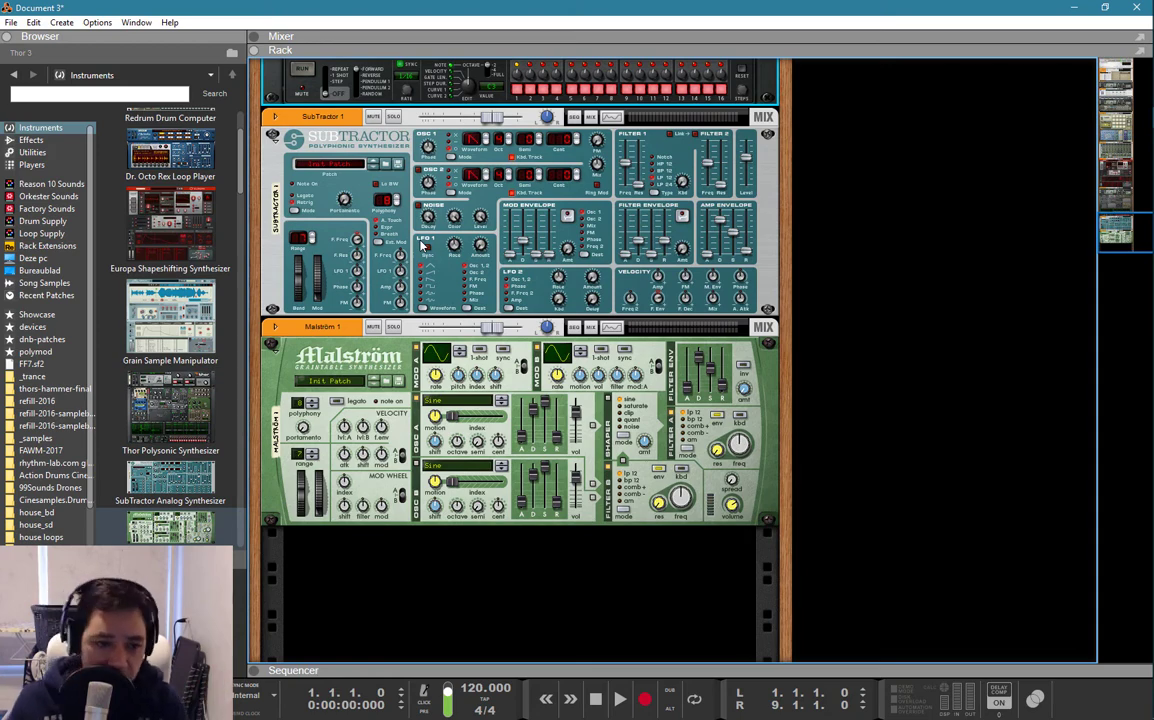
{"action": "left_click", "coordinate": [352, 146]}
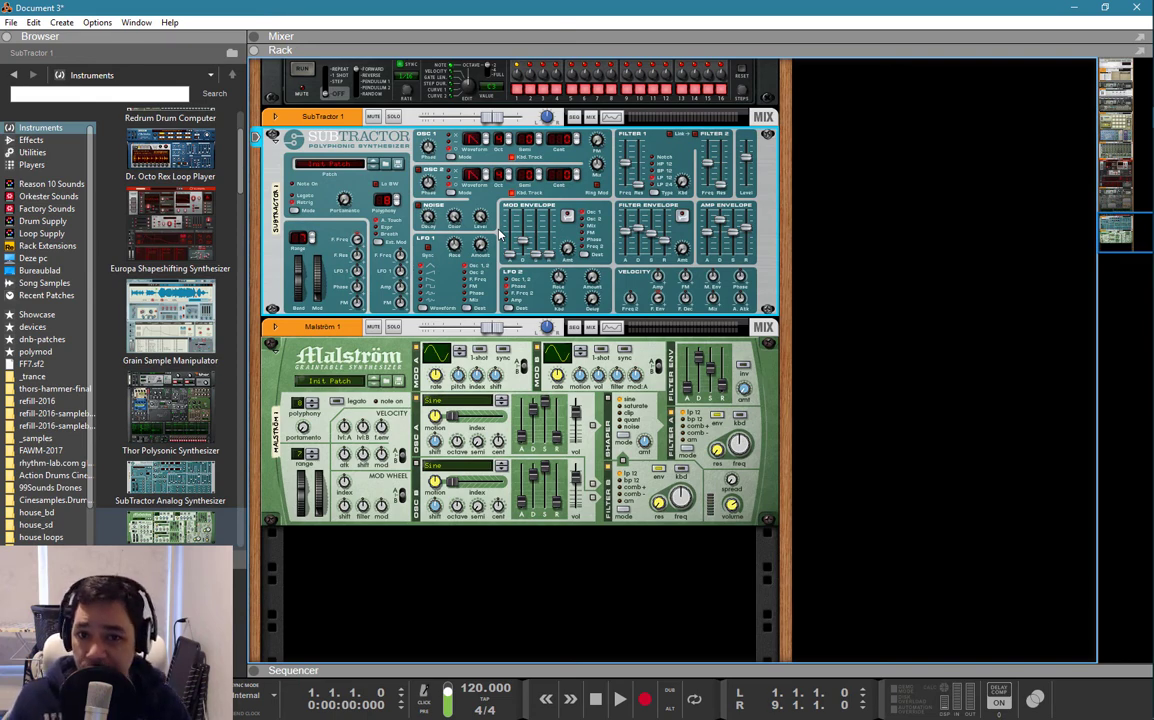
{"action": "key", "text": "F7"}
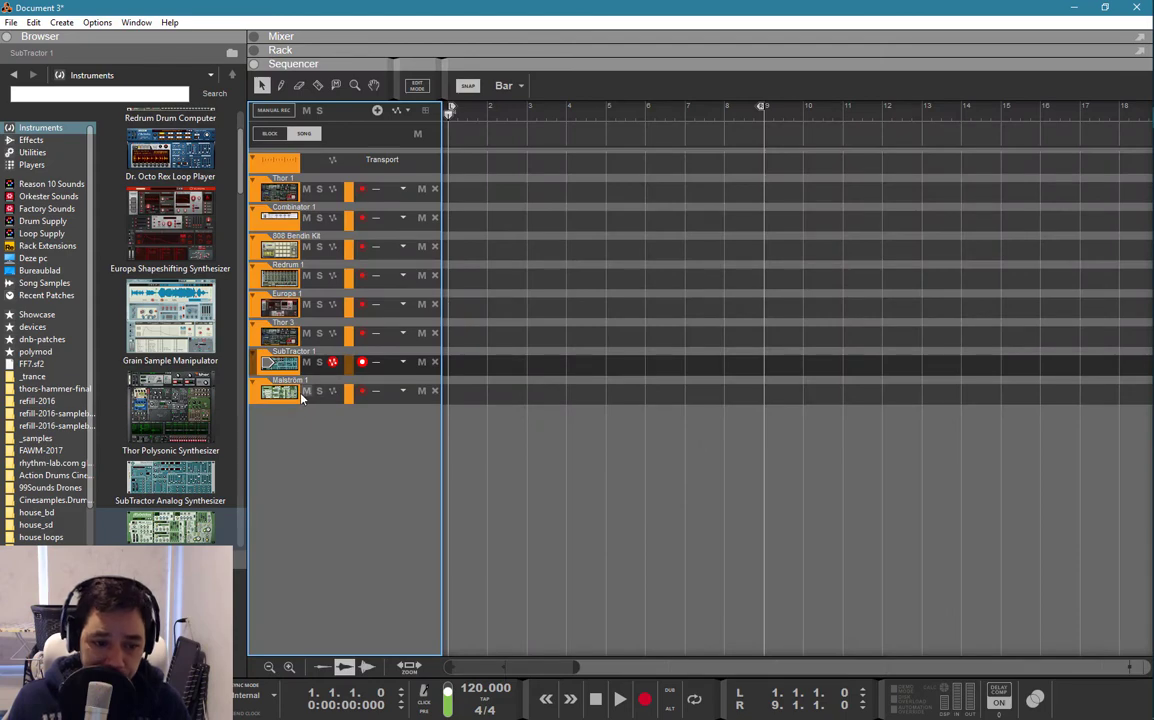
{"action": "left_click", "coordinate": [267, 353]}
{"action": "key", "text": "F6"}
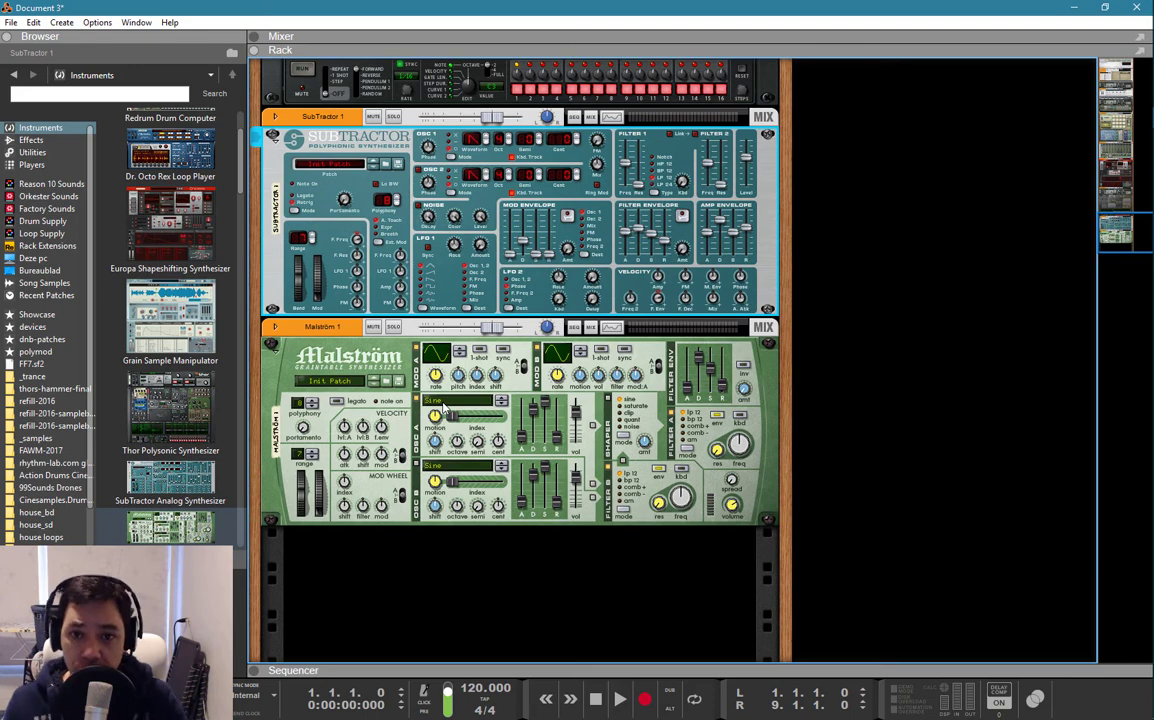
Browse Malström 1's oscillator A graintables, choose VSWaves and set the oscillator's Motion to -64.
{"action": "left_click", "coordinate": [444, 405]}
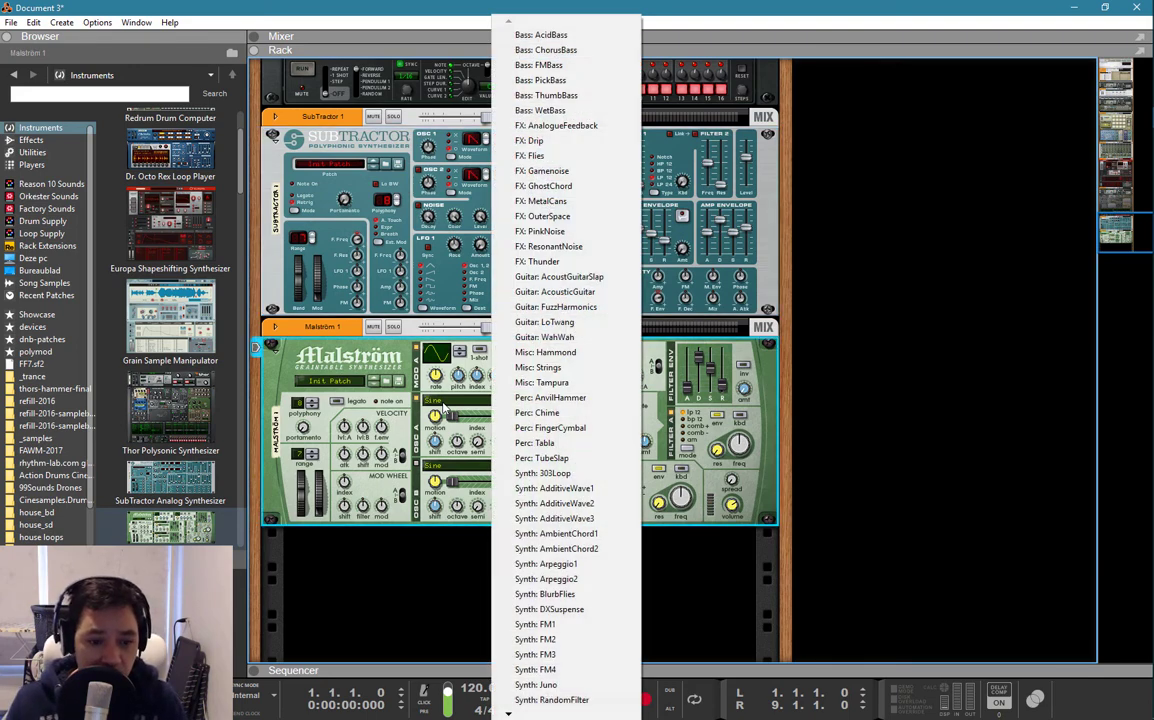
{"action": "left_click", "coordinate": [500, 412]}
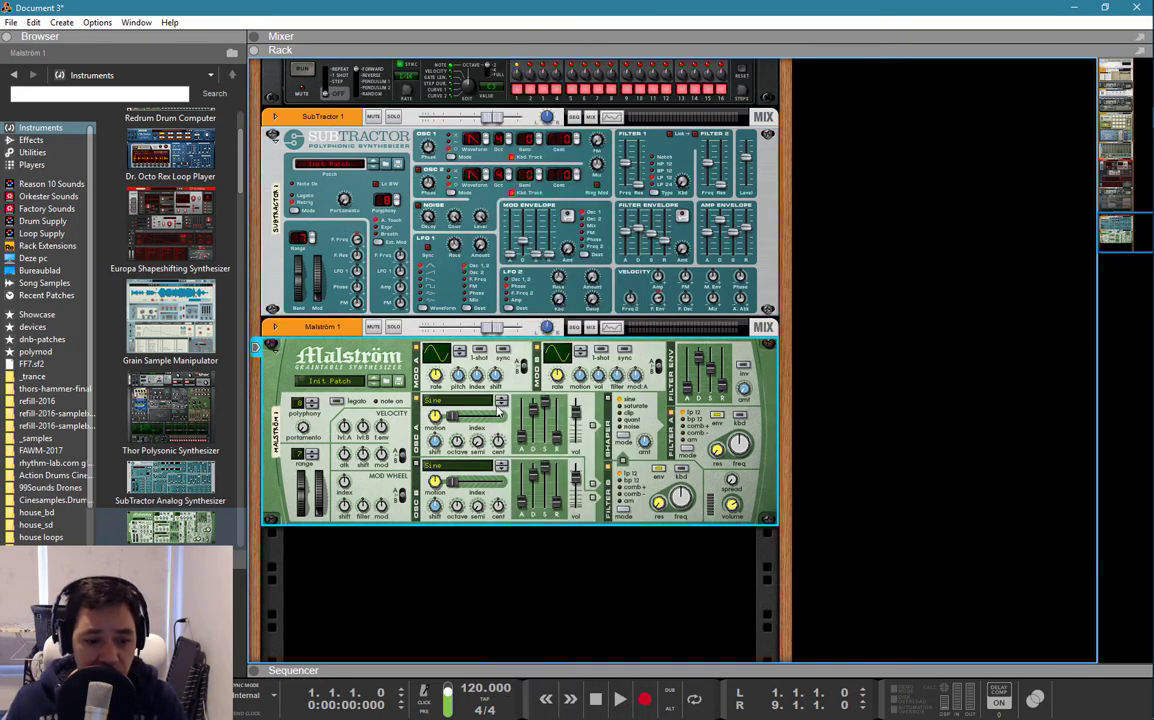
{"action": "left_click", "coordinate": [503, 404]}
{"action": "left_click", "coordinate": [503, 404]}
{"action": "left_click", "coordinate": [503, 404]}
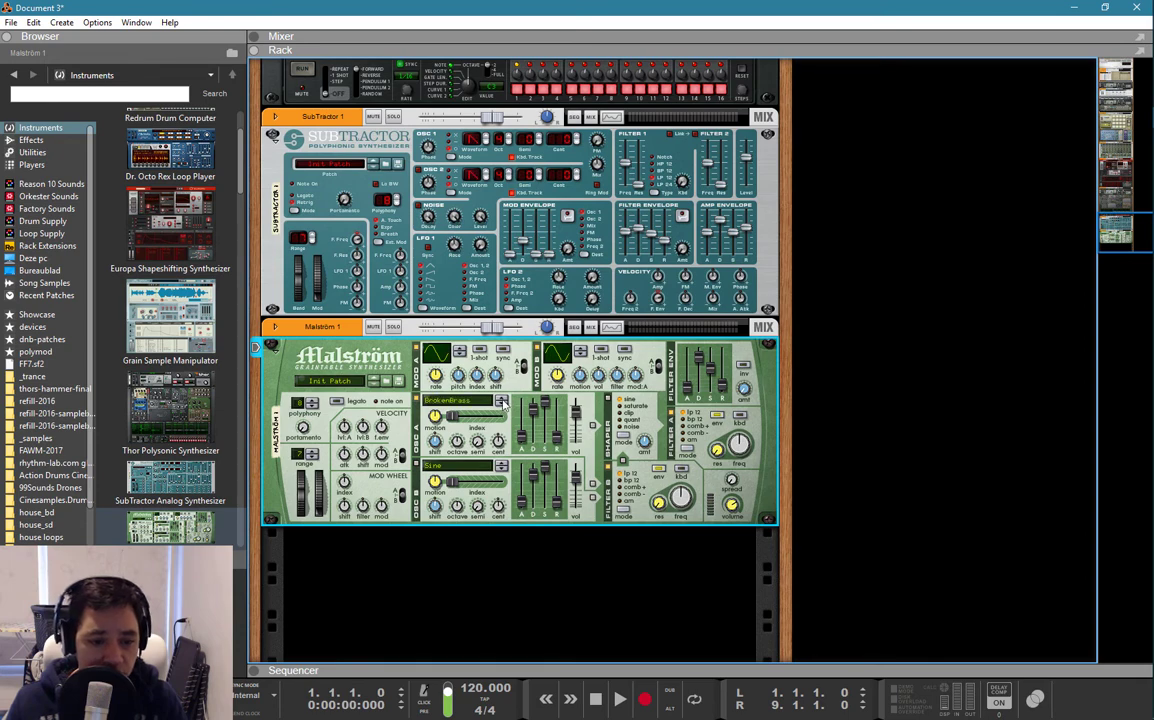
{"action": "left_click", "coordinate": [503, 404]}
{"action": "left_click", "coordinate": [504, 404]}
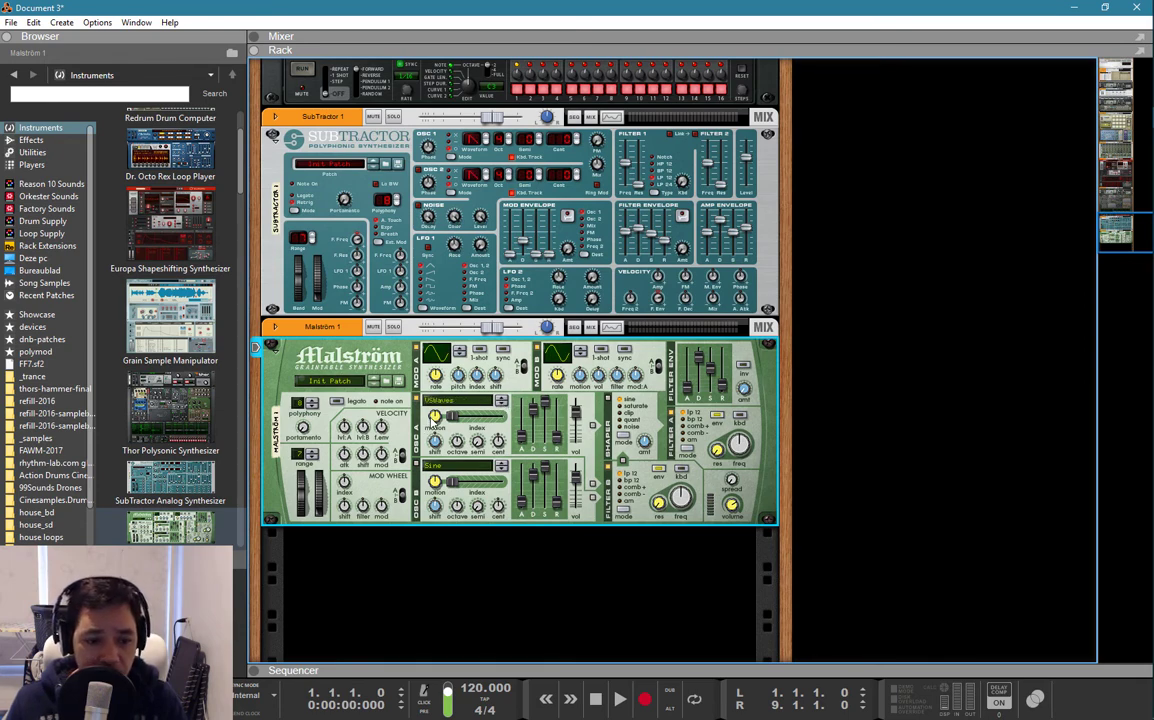
{"action": "mouse_move", "coordinate": [437, 425]}
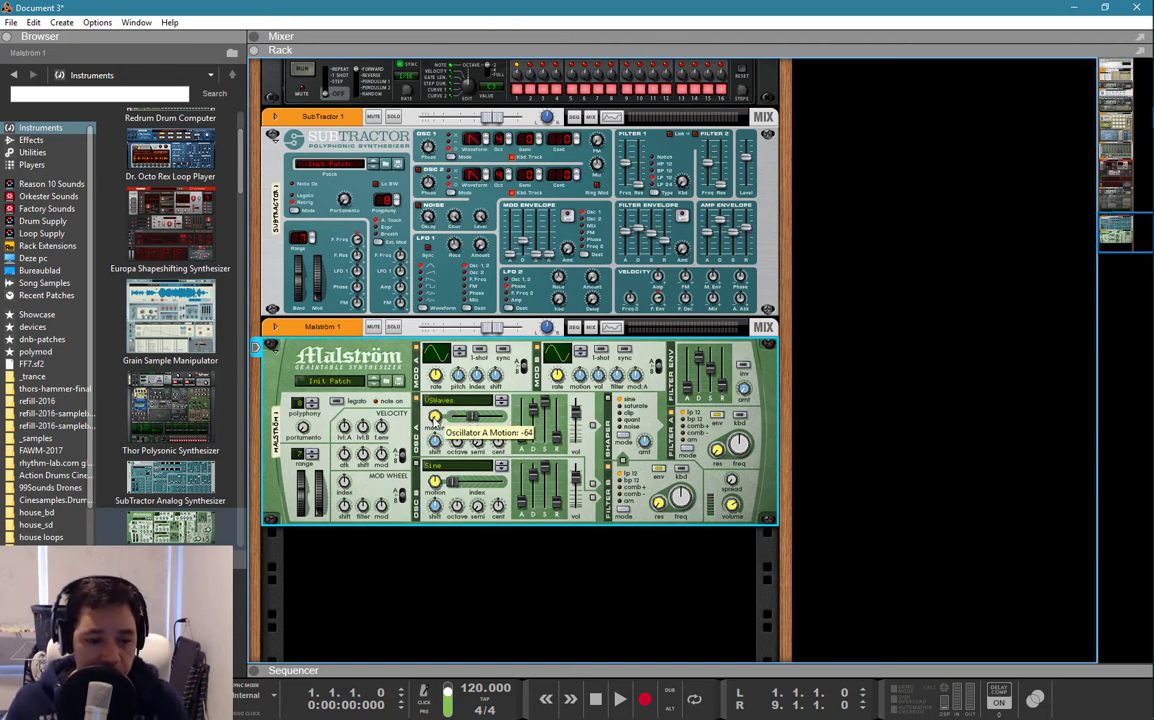
Lower the Index of Malström 1's oscillator A to its minimum.
{"action": "left_click_drag", "start_coordinate": [470, 416], "coordinate": [452, 421]}
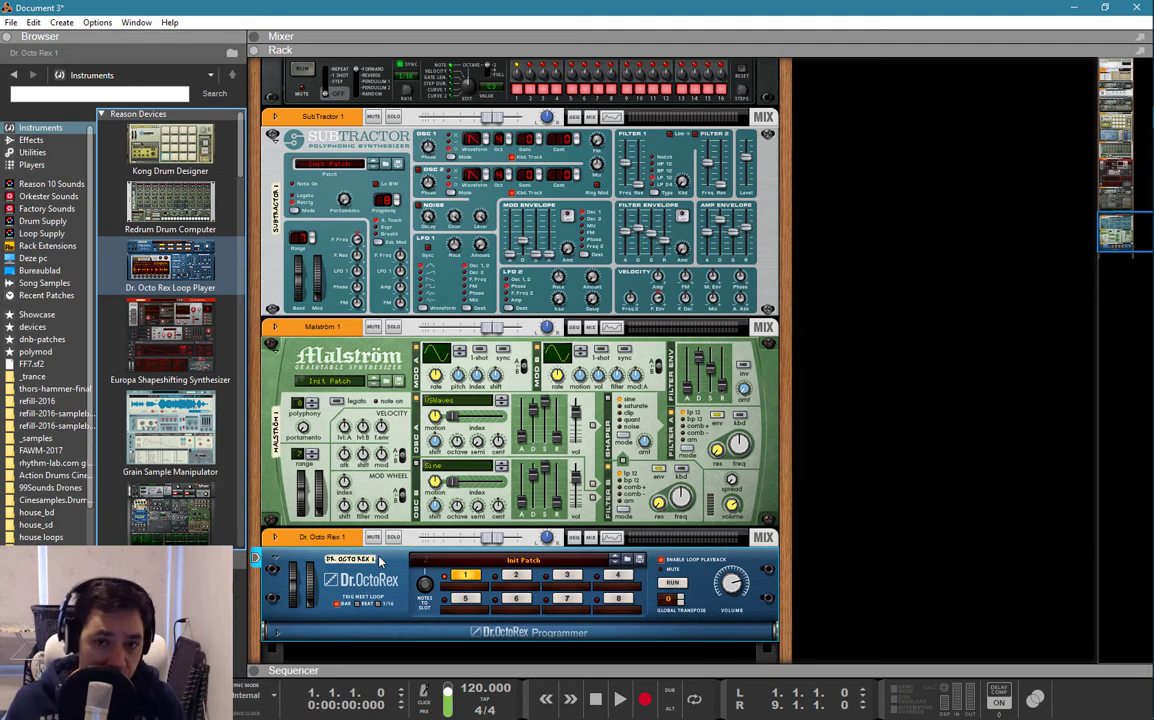
Load Clb03_BigRoom_128_SHA.rx2 from the Drums Loops folder into Dr. Octo Rex 1's slot 1 and copy the loop to its track.
{"action": "left_click", "coordinate": [275, 633]}
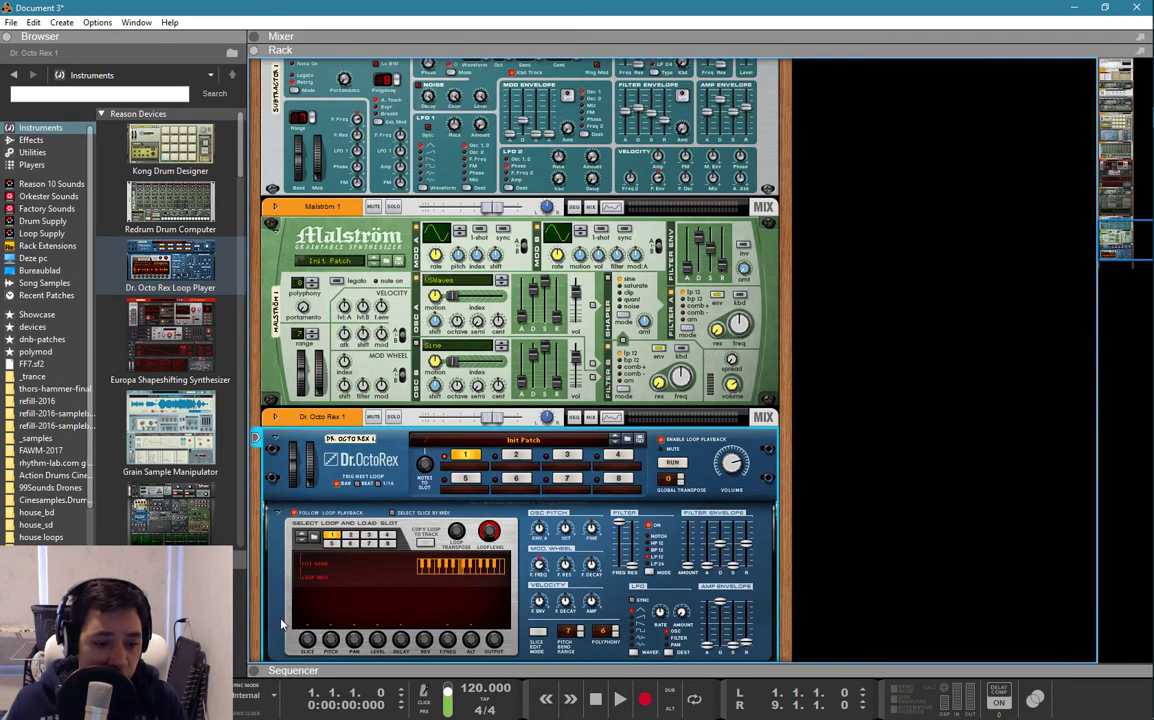
{"action": "left_click", "coordinate": [314, 546]}
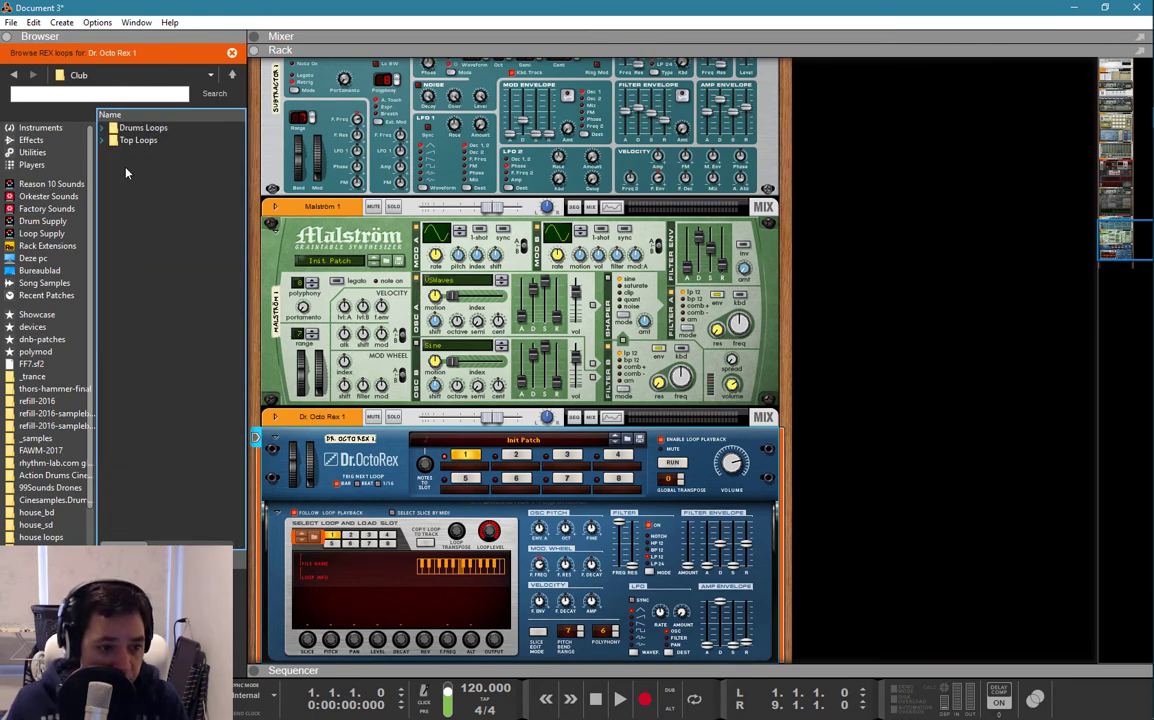
{"action": "double_click", "coordinate": [143, 128]}
{"action": "left_click_drag", "start_coordinate": [170, 152], "coordinate": [434, 586]}
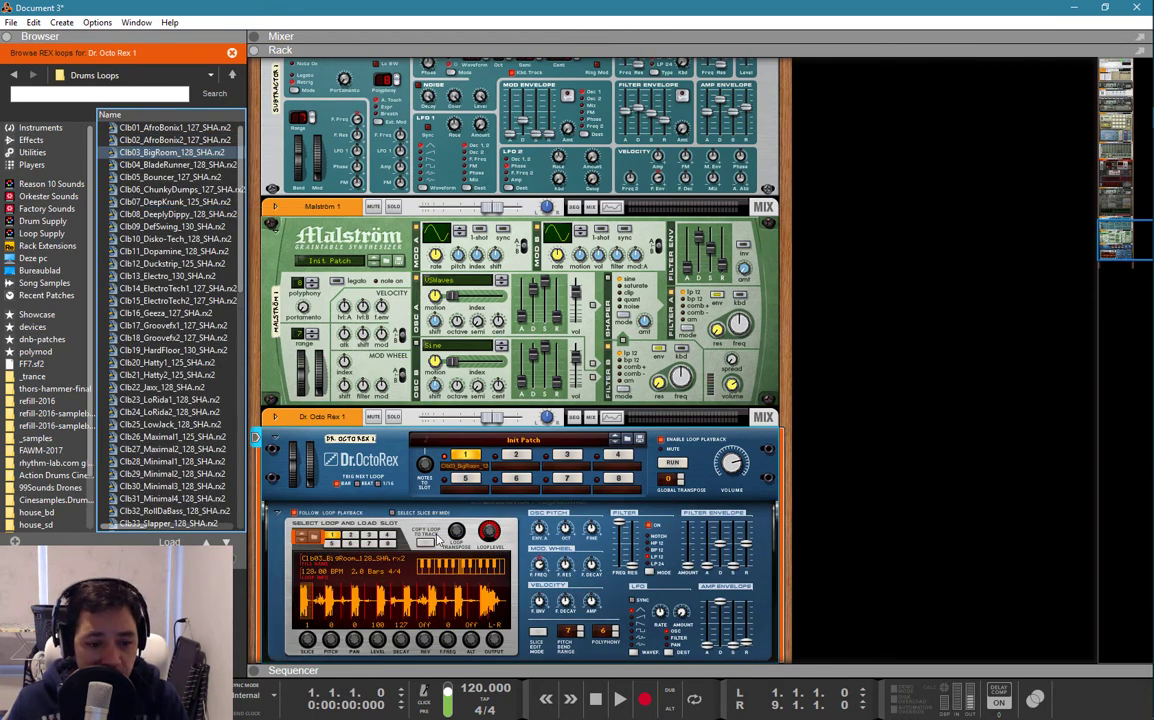
{"action": "left_click", "coordinate": [388, 498]}
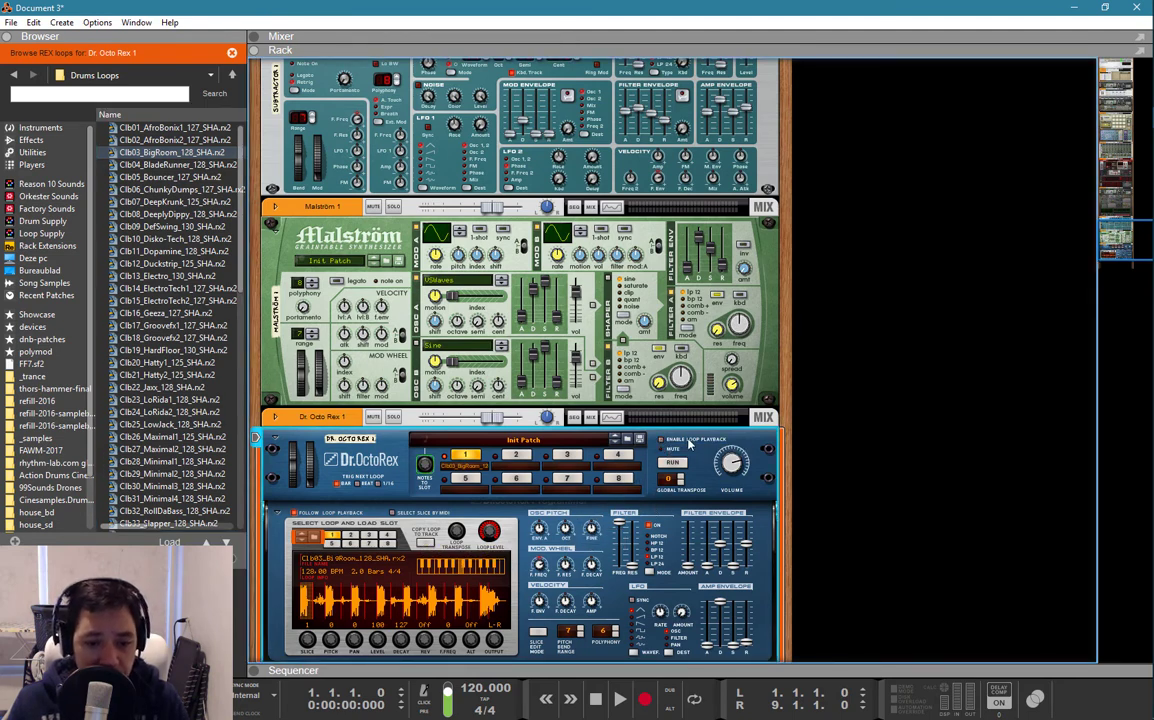
{"action": "key", "text": "F7"}
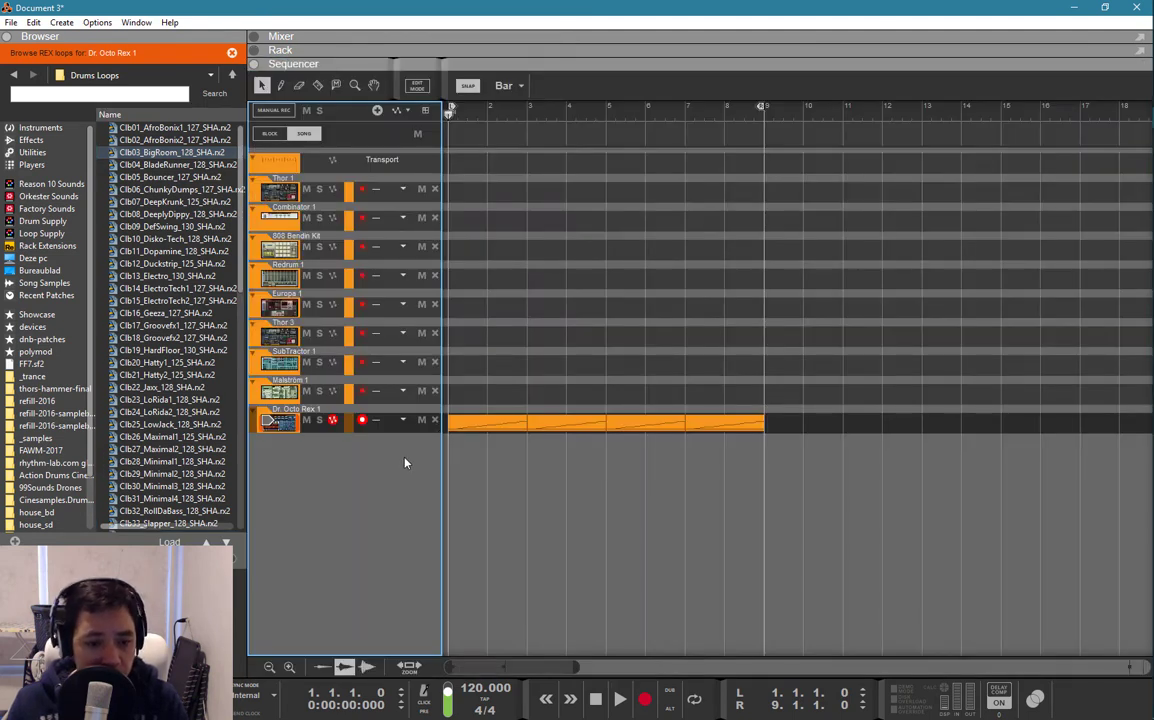
Open the first clip on Dr. Octo Rex 1's track and play back its slice notes.
{"action": "double_click", "coordinate": [489, 425]}
{"action": "scroll", "coordinate": [500, 385], "scroll_direction": "down", "scroll_amount": 2}
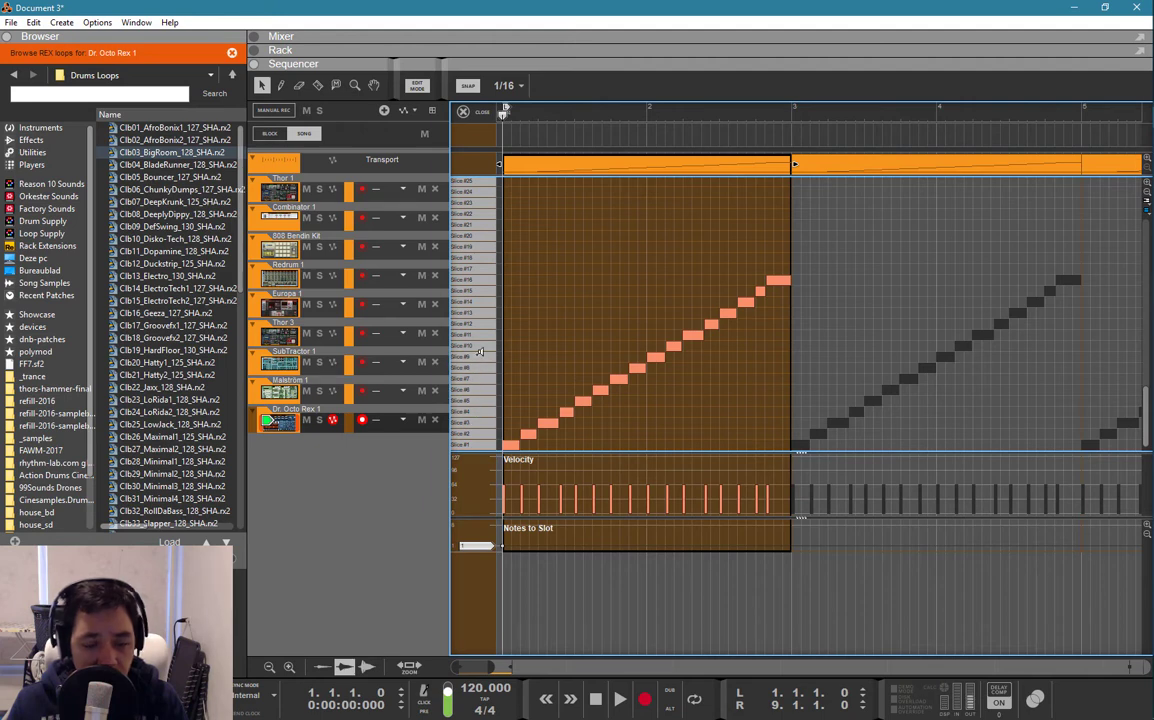
{"action": "key", "text": "space"}
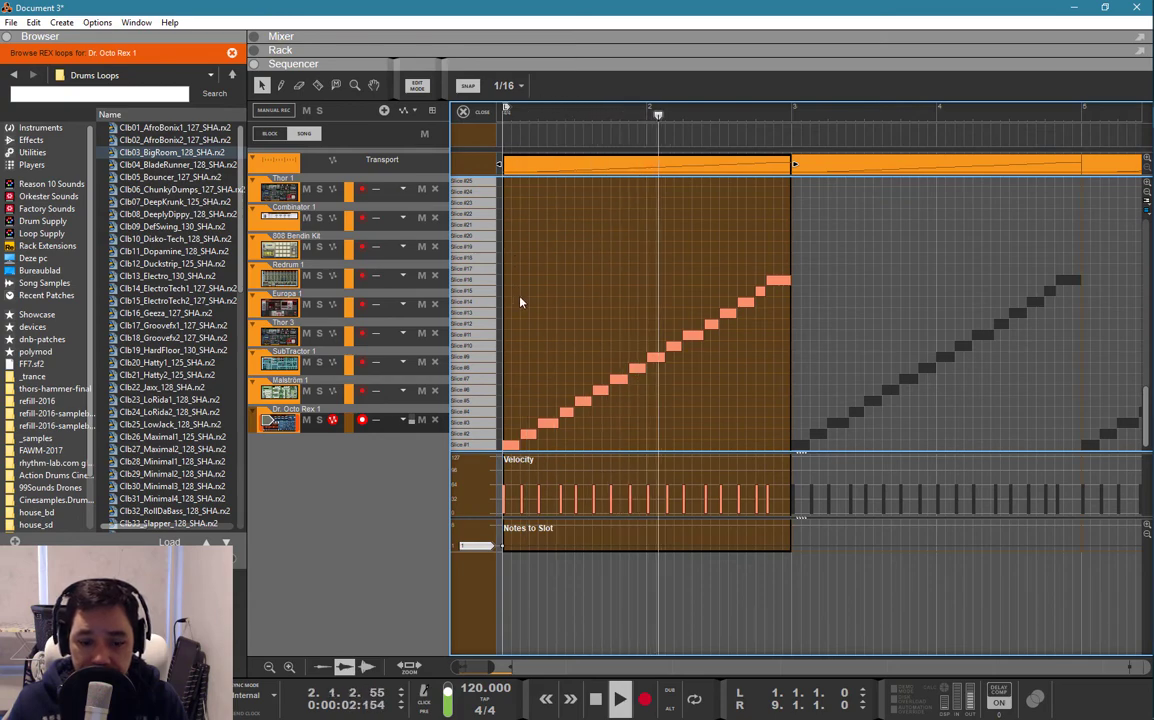
{"action": "key", "text": "space"}
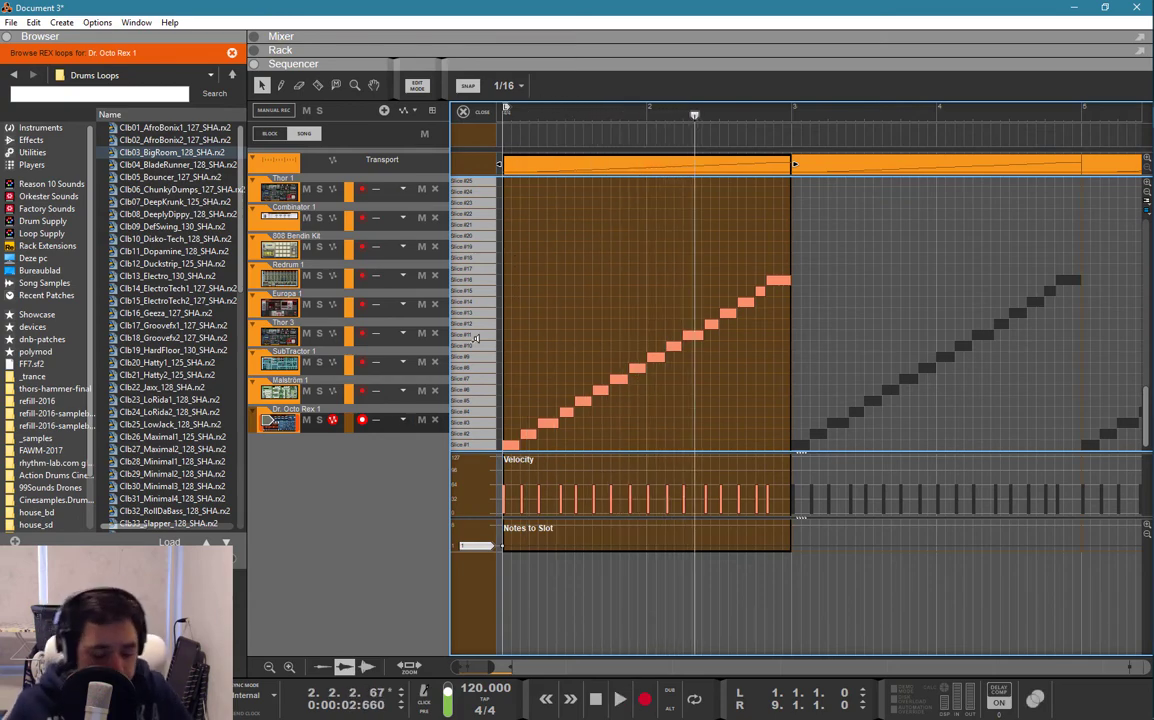
Create an audio track below Dr. Octo Rex 1 in the rack and return to the sequencer.
{"action": "key", "text": "F6"}
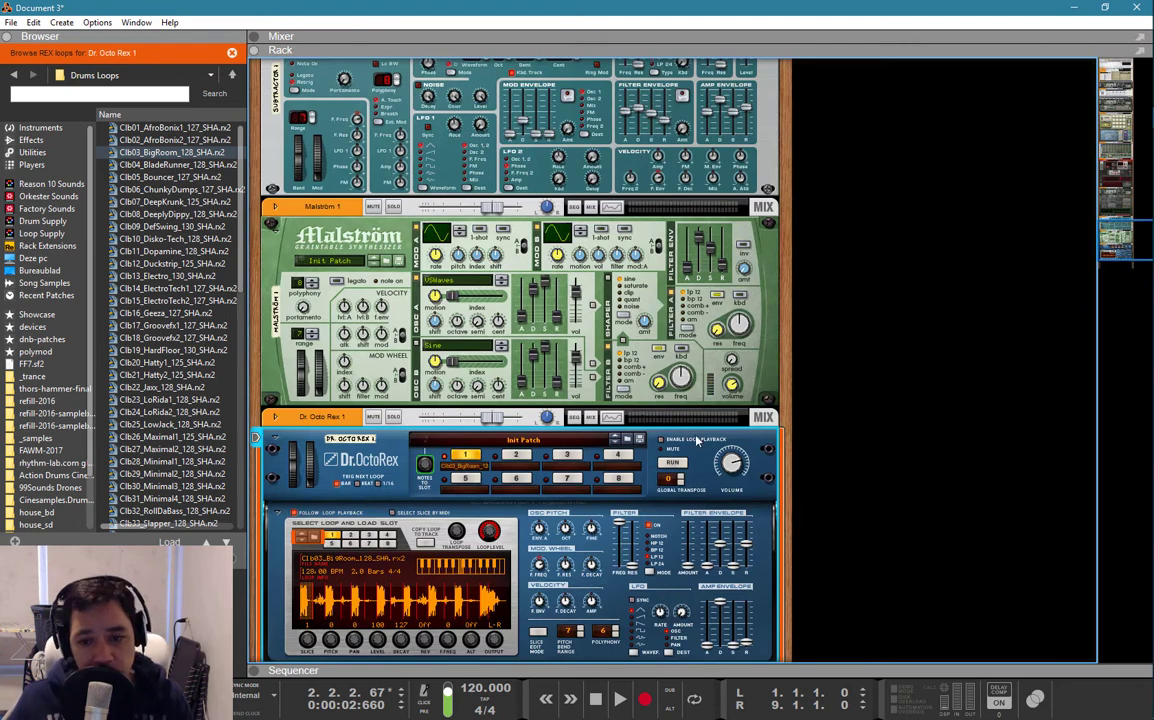
{"action": "scroll", "coordinate": [564, 392], "scroll_direction": "down", "scroll_amount": 3}
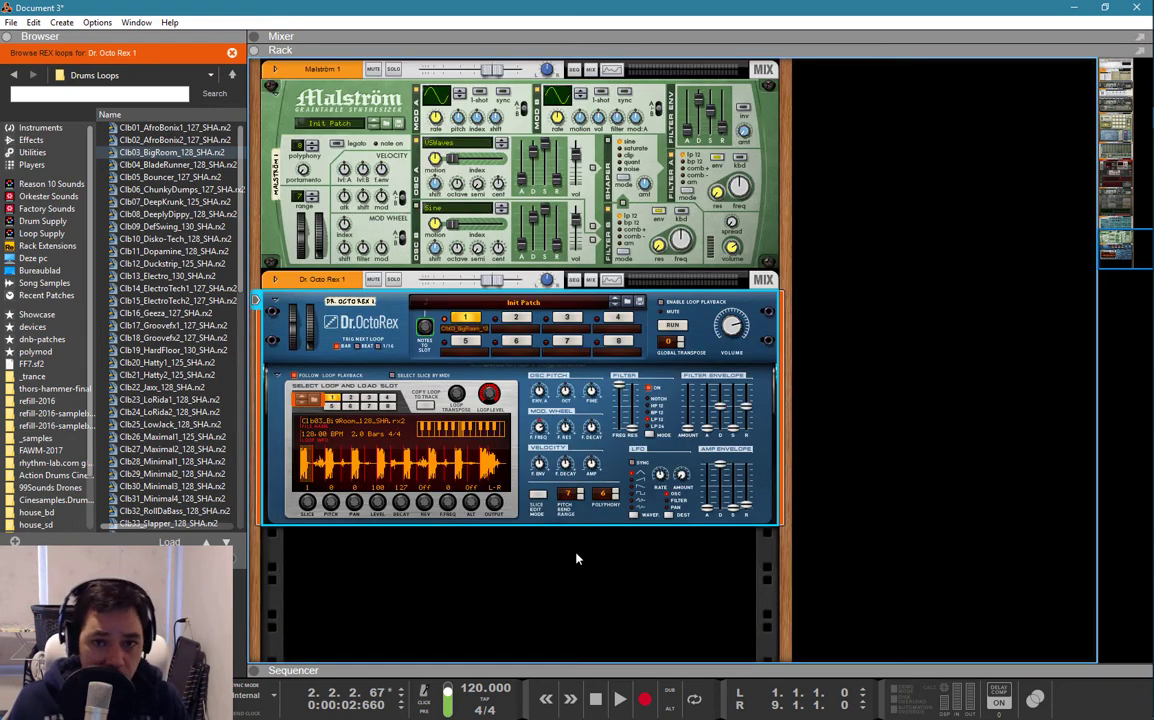
{"action": "right_click", "coordinate": [532, 578]}
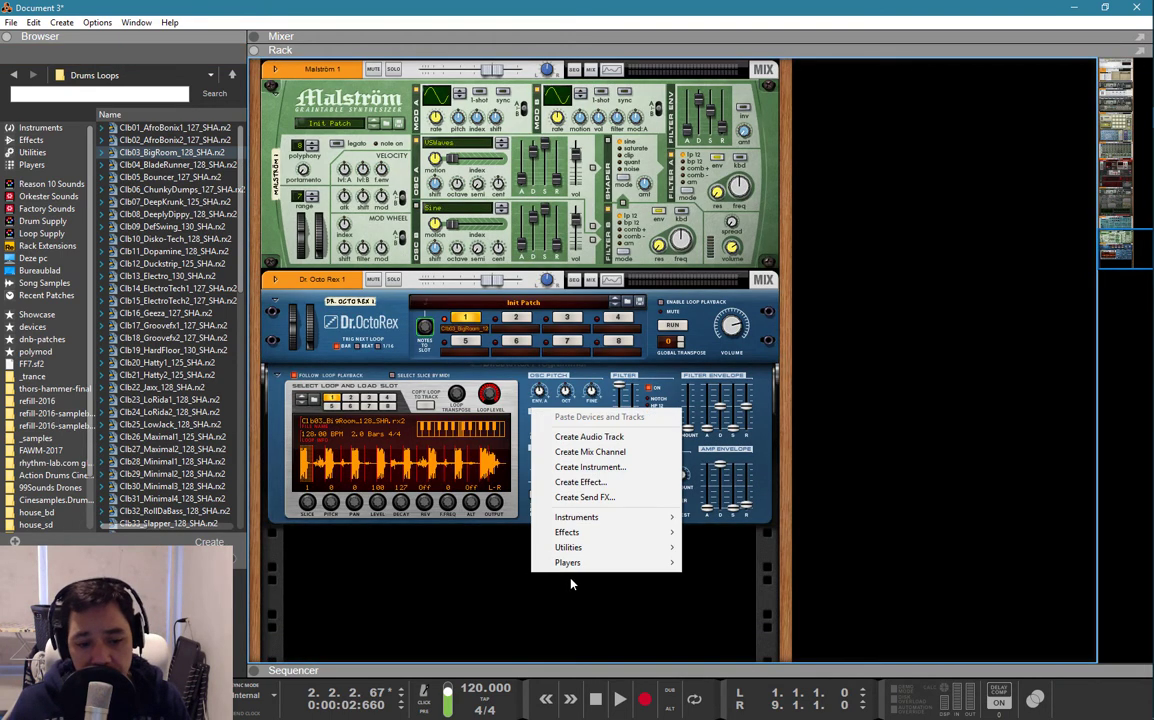
{"action": "mouse_move", "coordinate": [590, 547]}
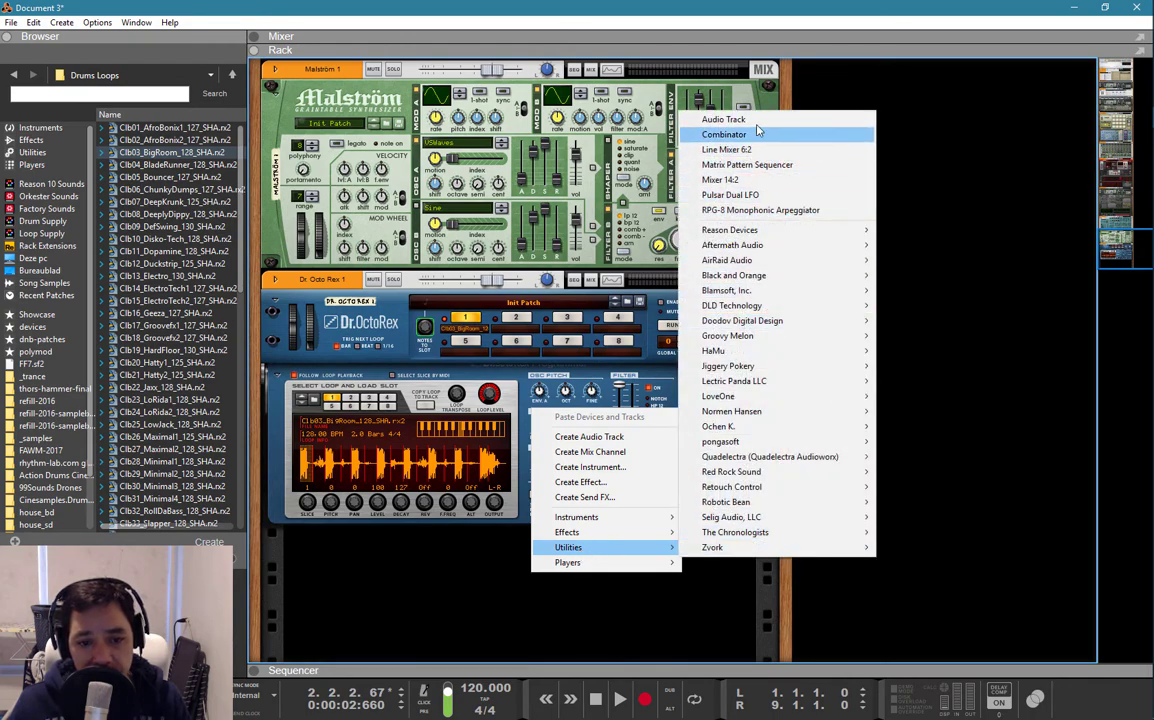
{"action": "key", "text": "Escape"}
{"action": "key", "text": "F7"}
Import the audio file cw_amen01_175.wav from the amen-rex folder onto Audio Track 1 at bar 1.
{"action": "left_click", "coordinate": [9, 22]}
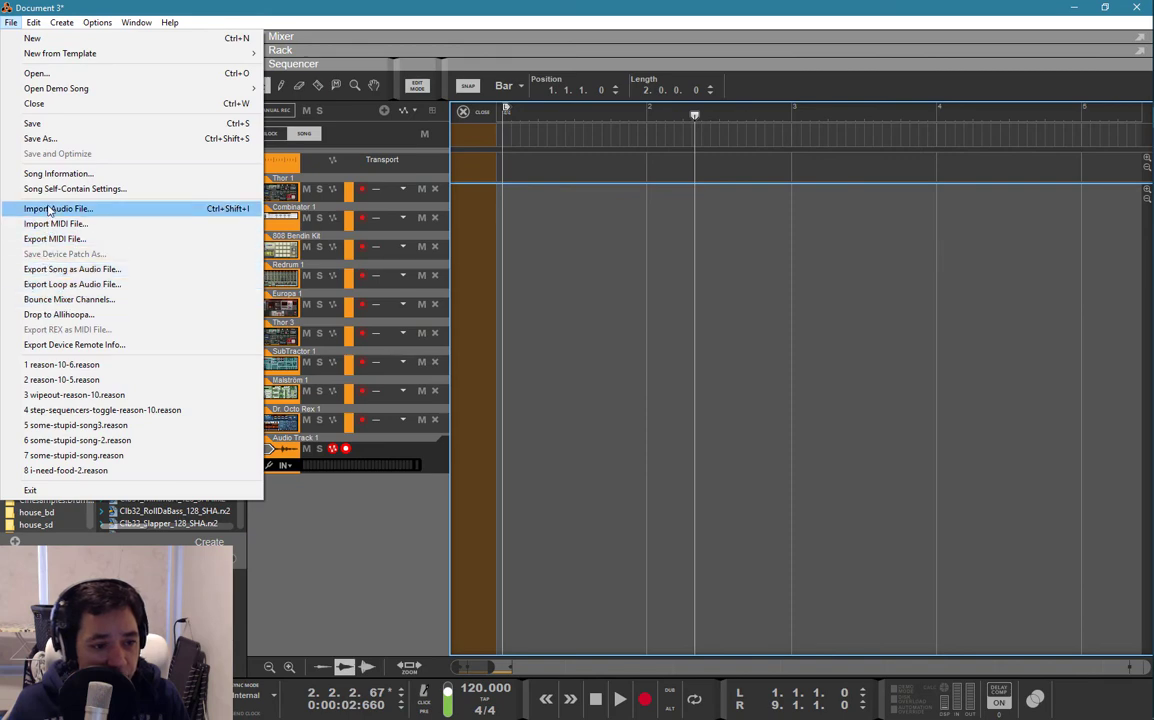
{"action": "key", "text": "Escape"}
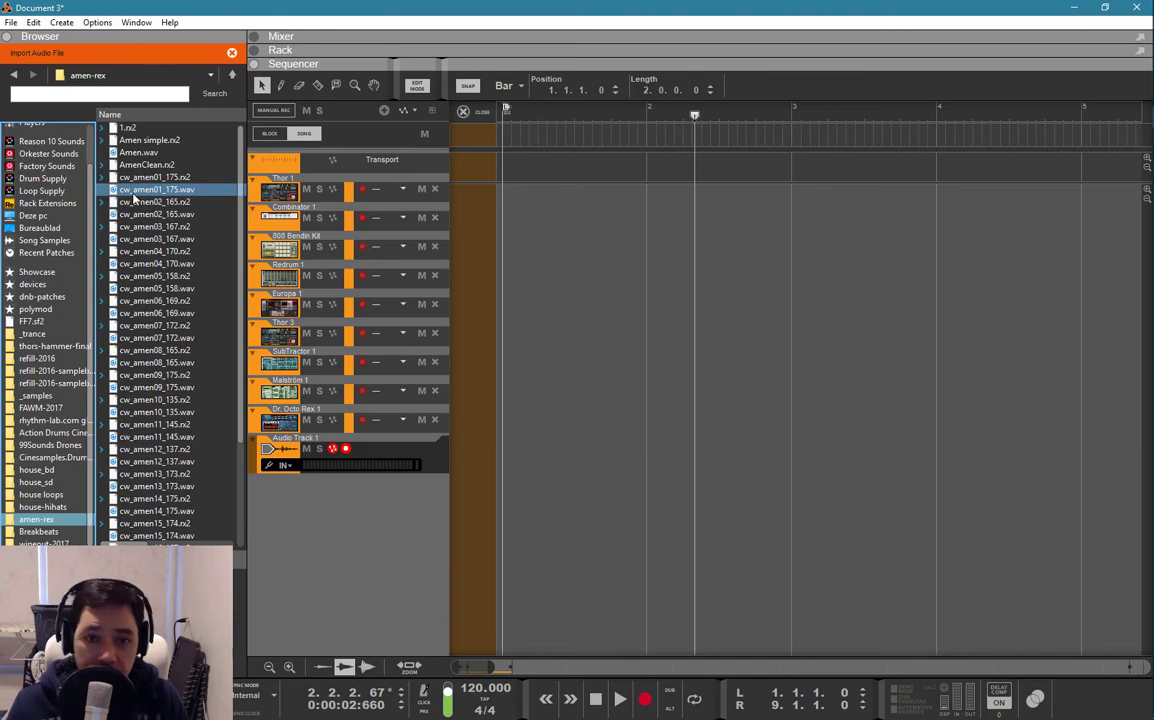
{"action": "left_click_drag", "start_coordinate": [133, 194], "coordinate": [516, 188]}
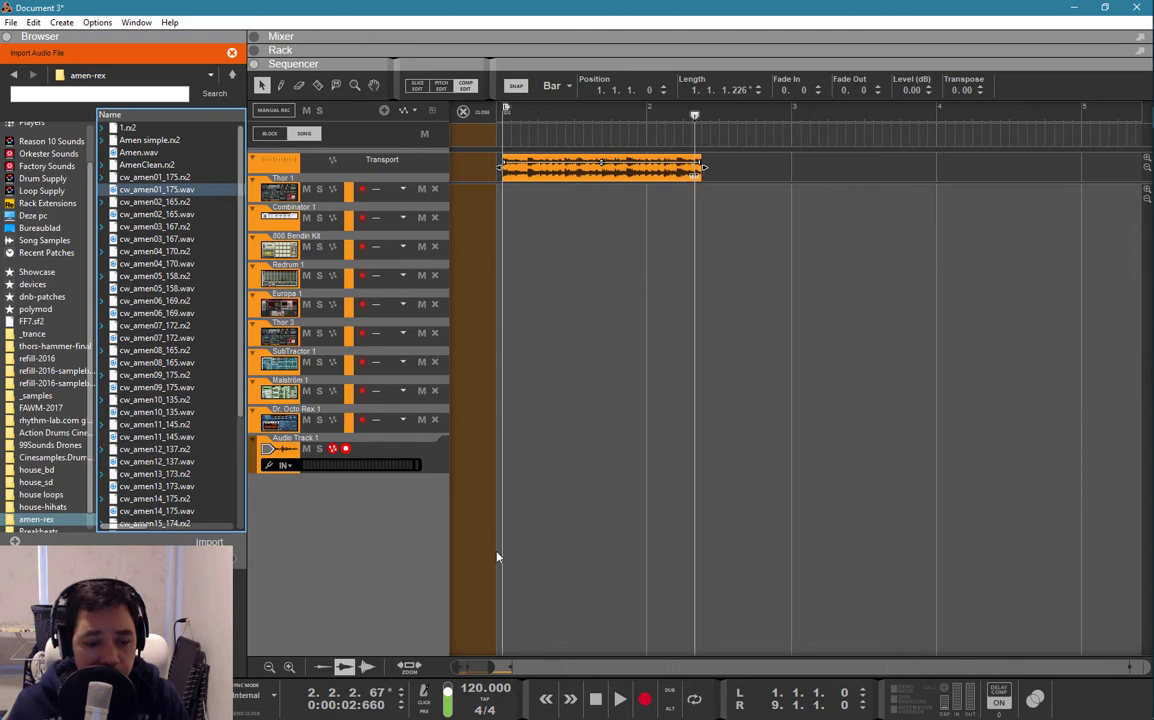
Set the song tempo to 170 and stretch the imported audio clip to exactly two bars.
{"action": "double_click", "coordinate": [470, 686]}
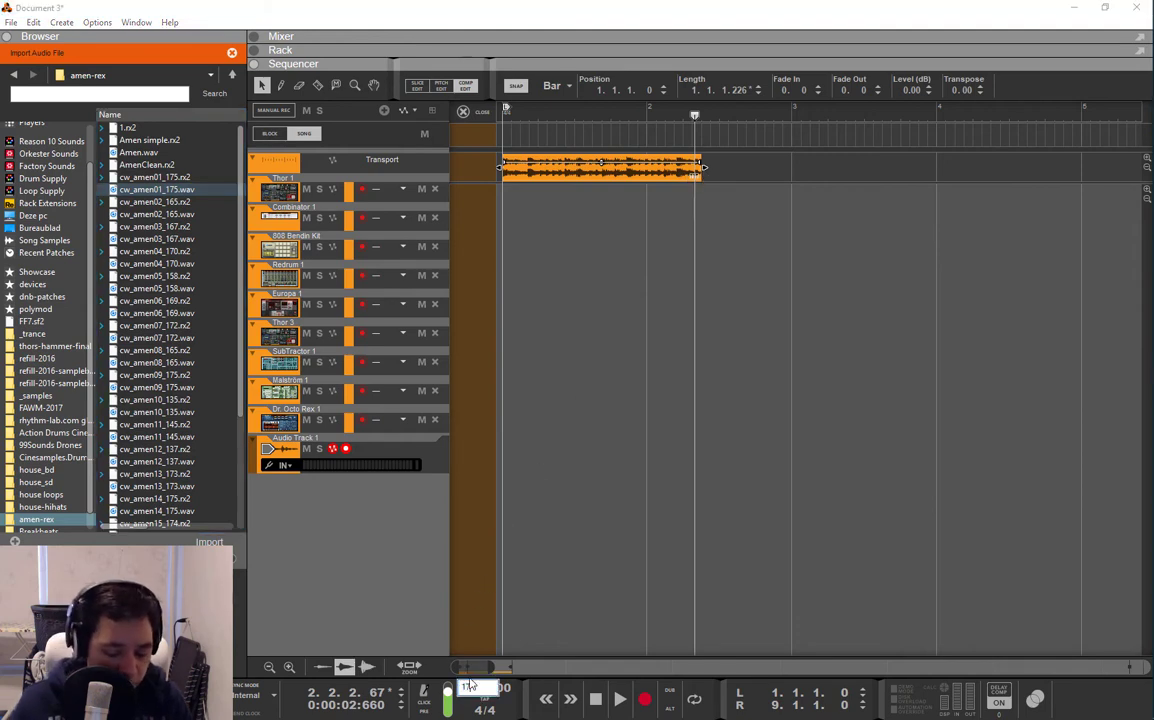
{"action": "type", "text": "170"}
{"action": "key", "text": "Return"}
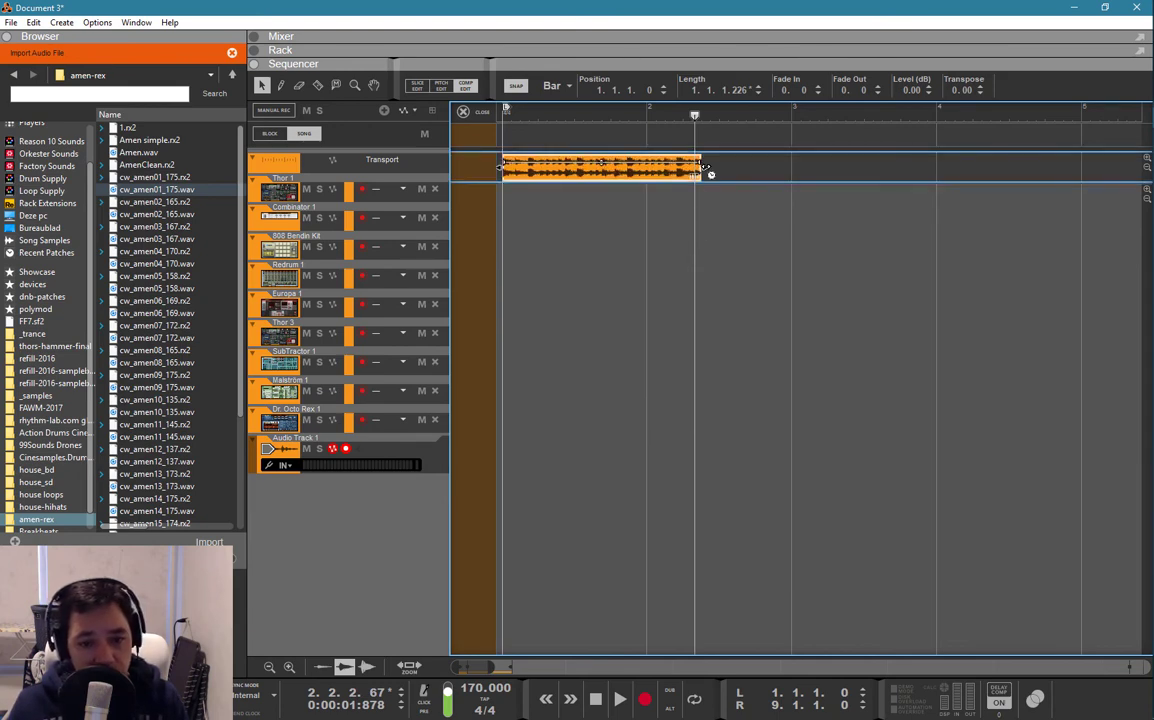
{"action": "left_click_drag", "start_coordinate": [709, 172], "coordinate": [794, 172]}
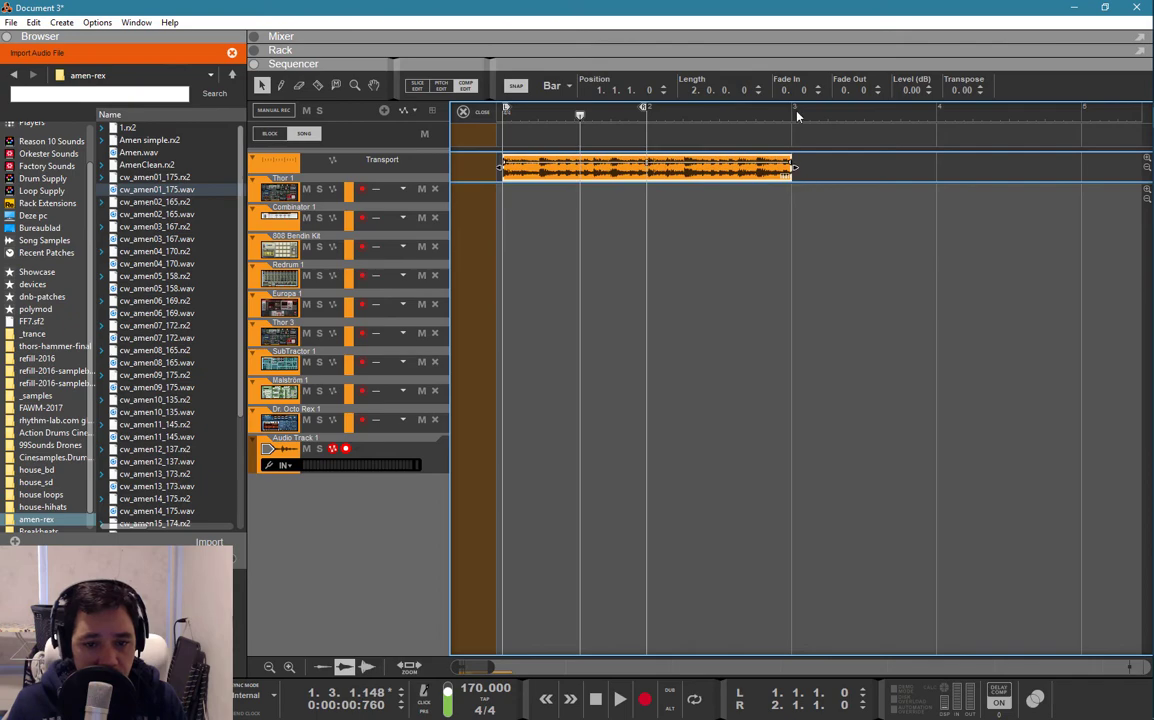
Move the right locator to bar 3 and play the stretched audio clip.
{"action": "left_click", "coordinate": [655, 112]}
{"action": "left_click", "coordinate": [523, 126]}
{"action": "key", "text": "space"}
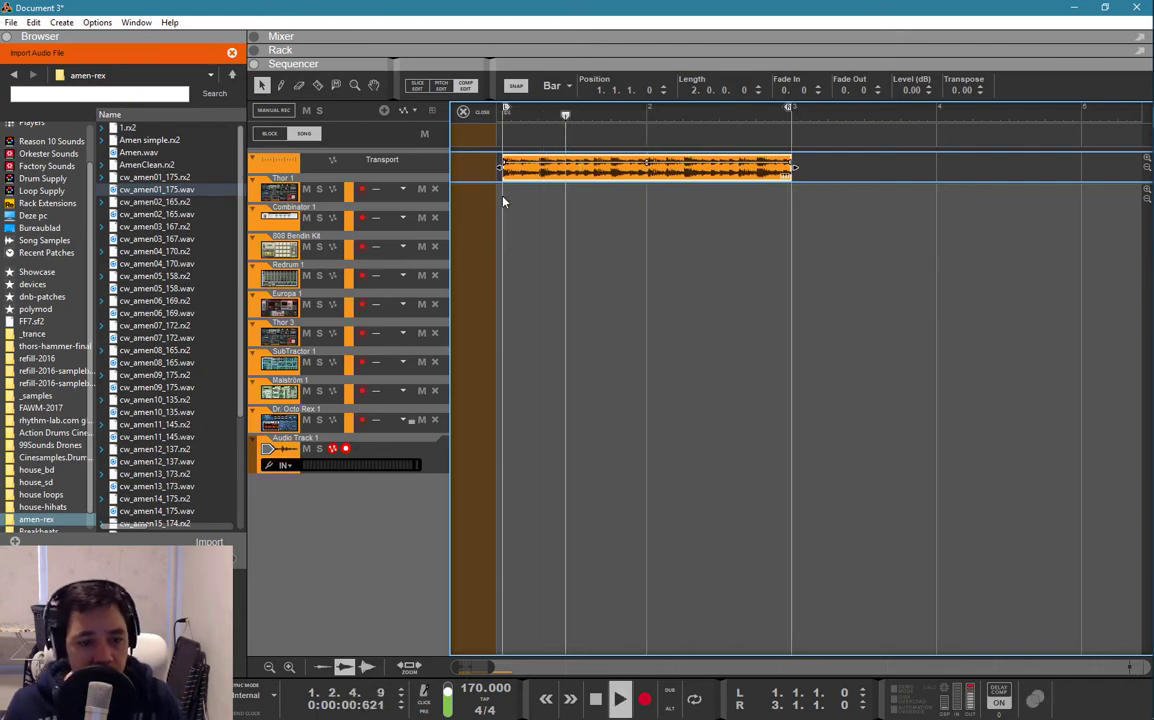
Leave the single-clip view and open Audio Track 1's clip for slice editing in the arrangement.
{"action": "key", "text": "ctrl+e"}
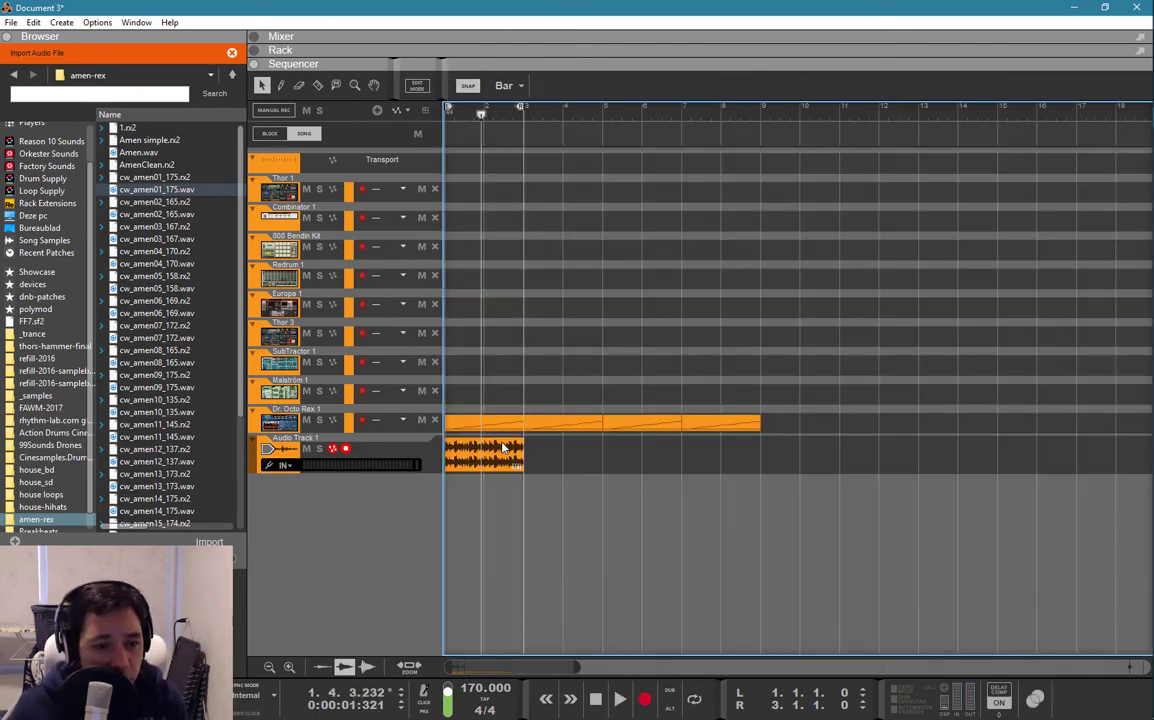
{"action": "key", "text": "ctrl+e"}
{"action": "key", "text": "ctrl+e"}
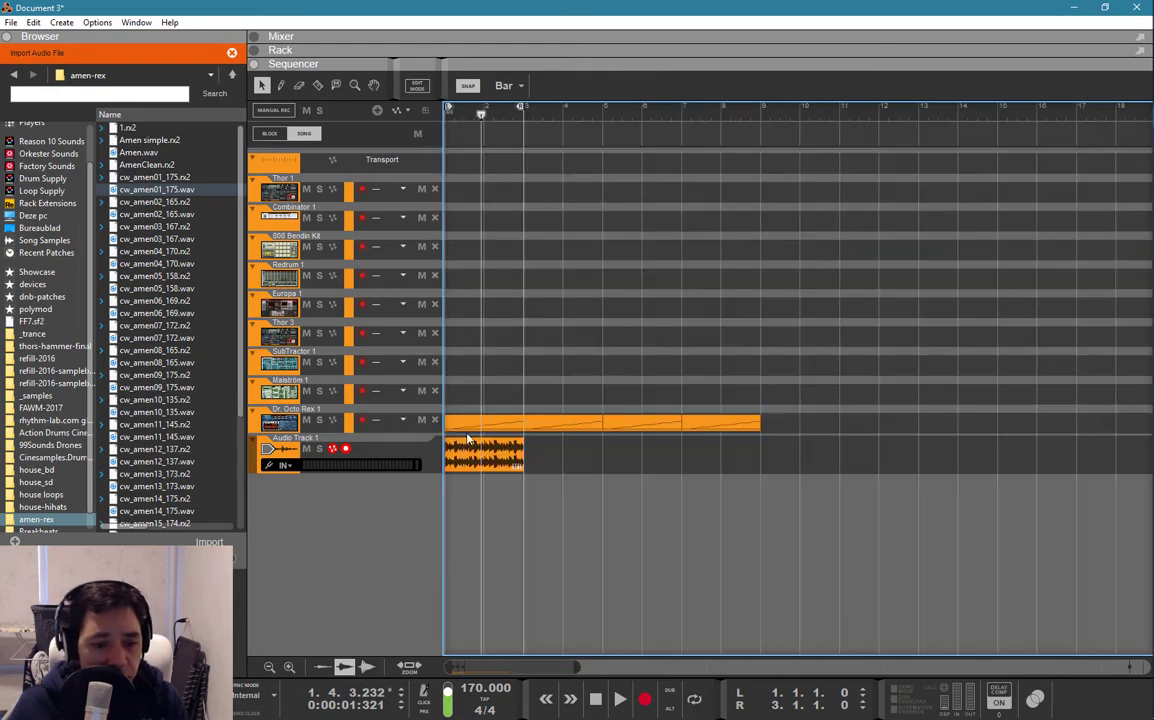
{"action": "left_click", "coordinate": [493, 447]}
{"action": "key", "text": "ctrl+e"}
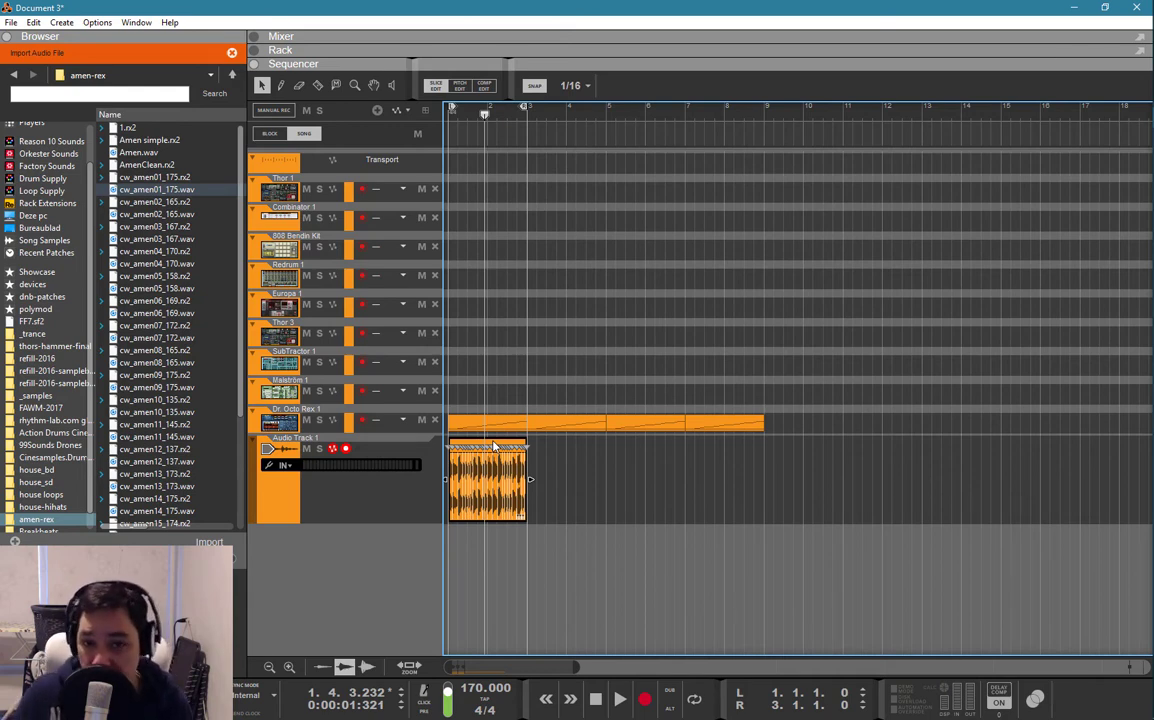
Bounce Audio Track 1's sliced clip to a REX loop.
{"action": "scroll", "coordinate": [493, 447], "scroll_direction": "up", "scroll_amount": 2}
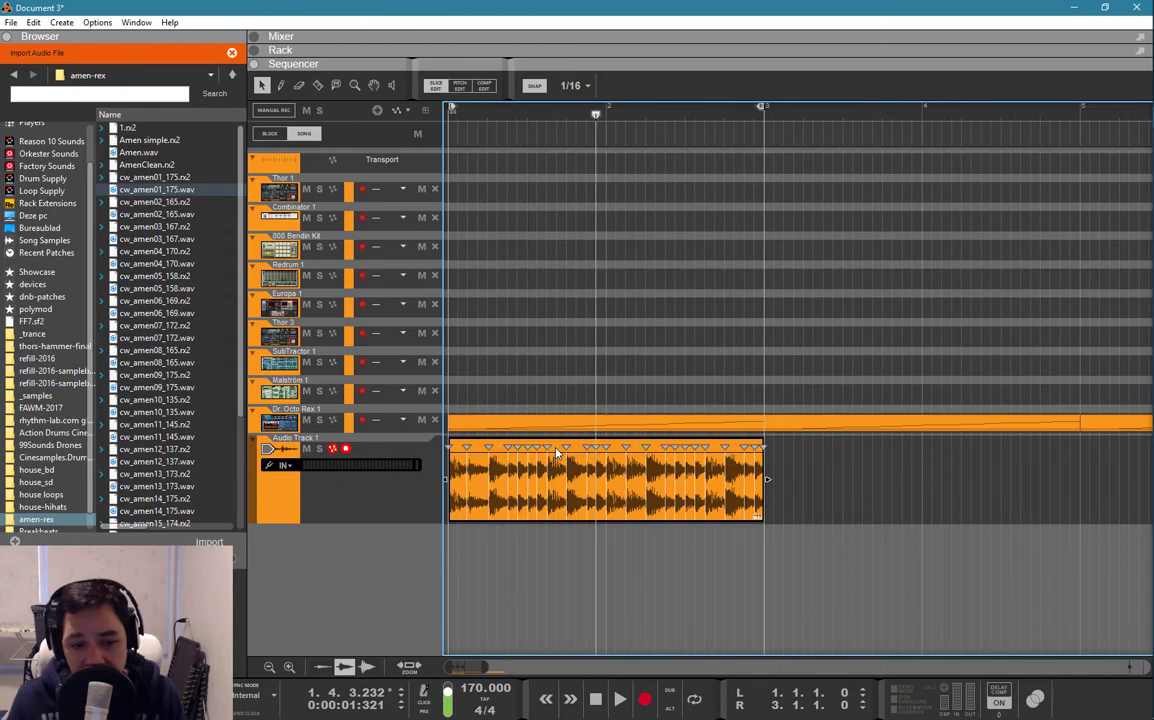
{"action": "right_click", "coordinate": [557, 446]}
{"action": "mouse_move", "coordinate": [598, 198]}
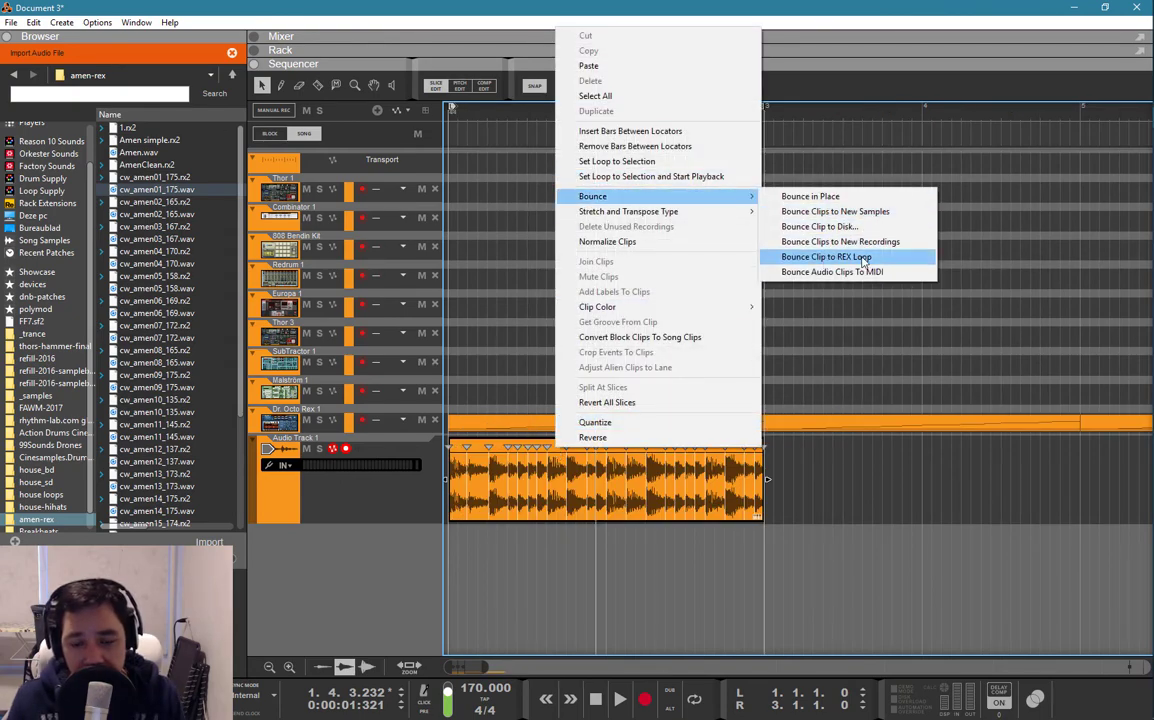
{"action": "left_click", "coordinate": [826, 257]}
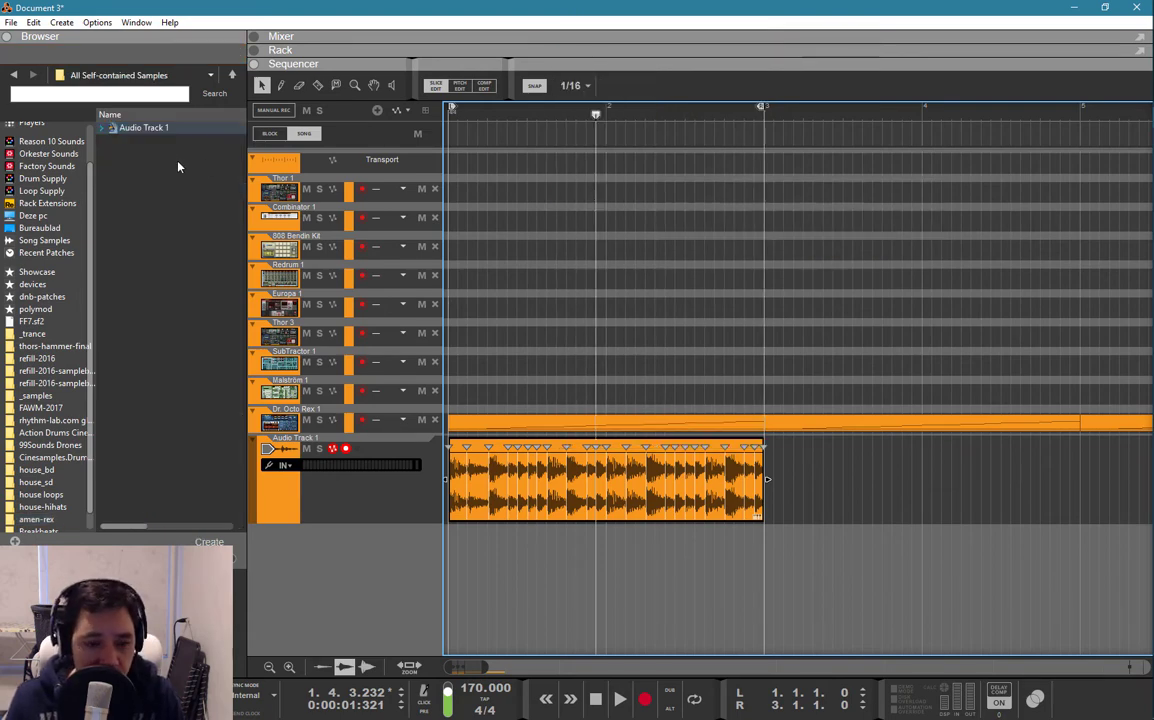
Create a second Dr. Octo Rex Loop Player below Audio Track 1 in the rack and unfold its programmer.
{"action": "key", "text": "F6"}
{"action": "right_click", "coordinate": [479, 399]}
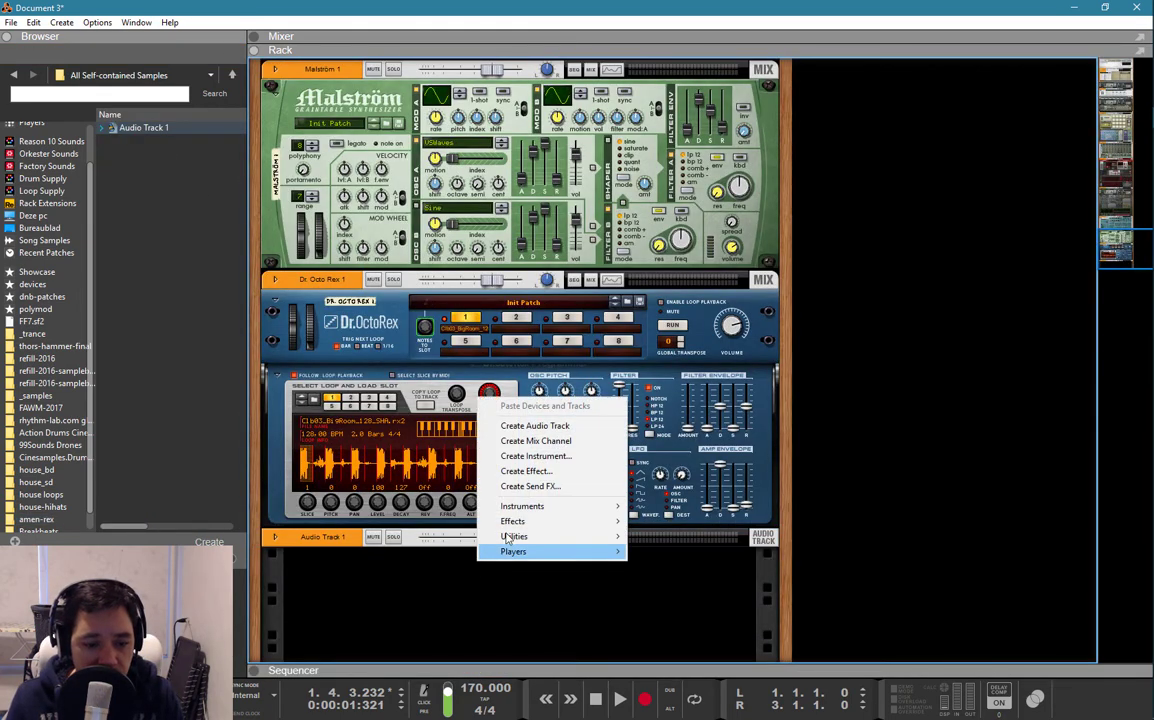
{"action": "mouse_move", "coordinate": [522, 506]}
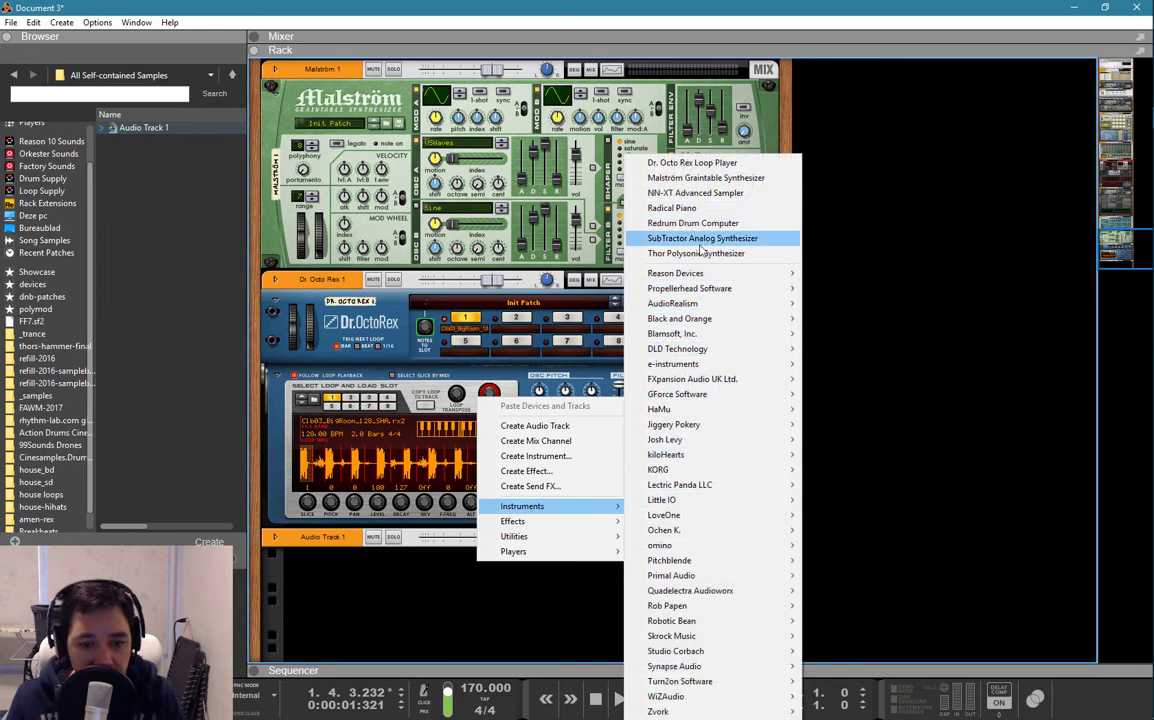
{"action": "mouse_move", "coordinate": [665, 273]}
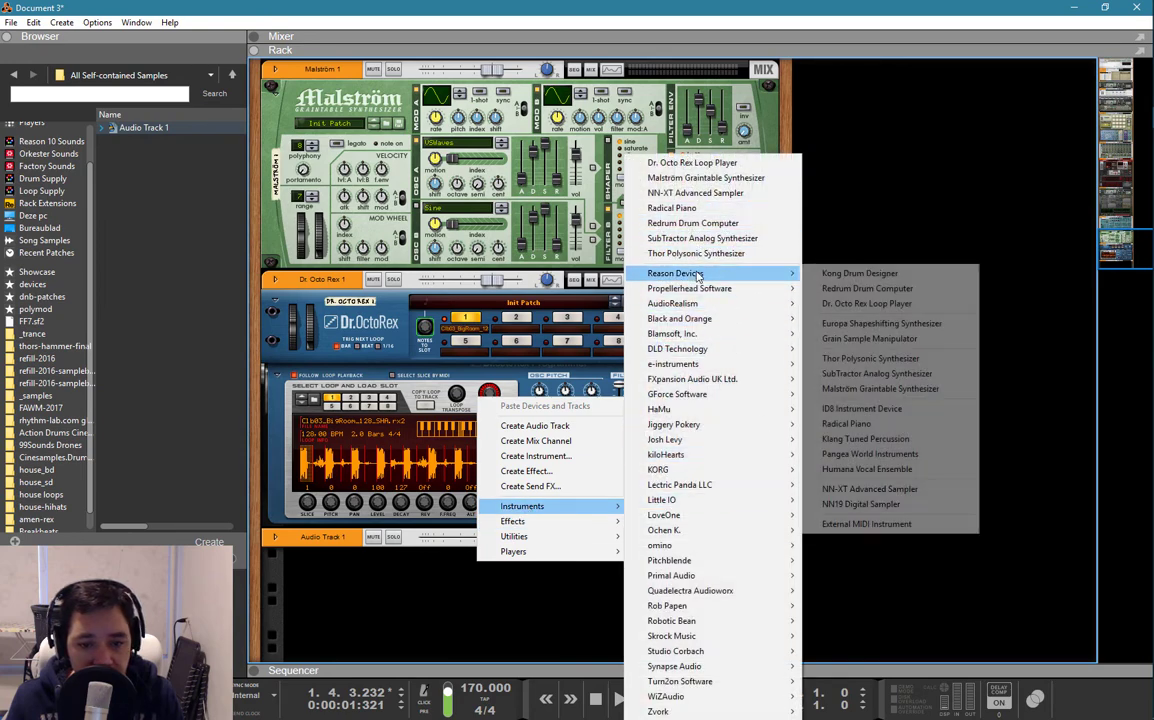
{"action": "left_click", "coordinate": [893, 305]}
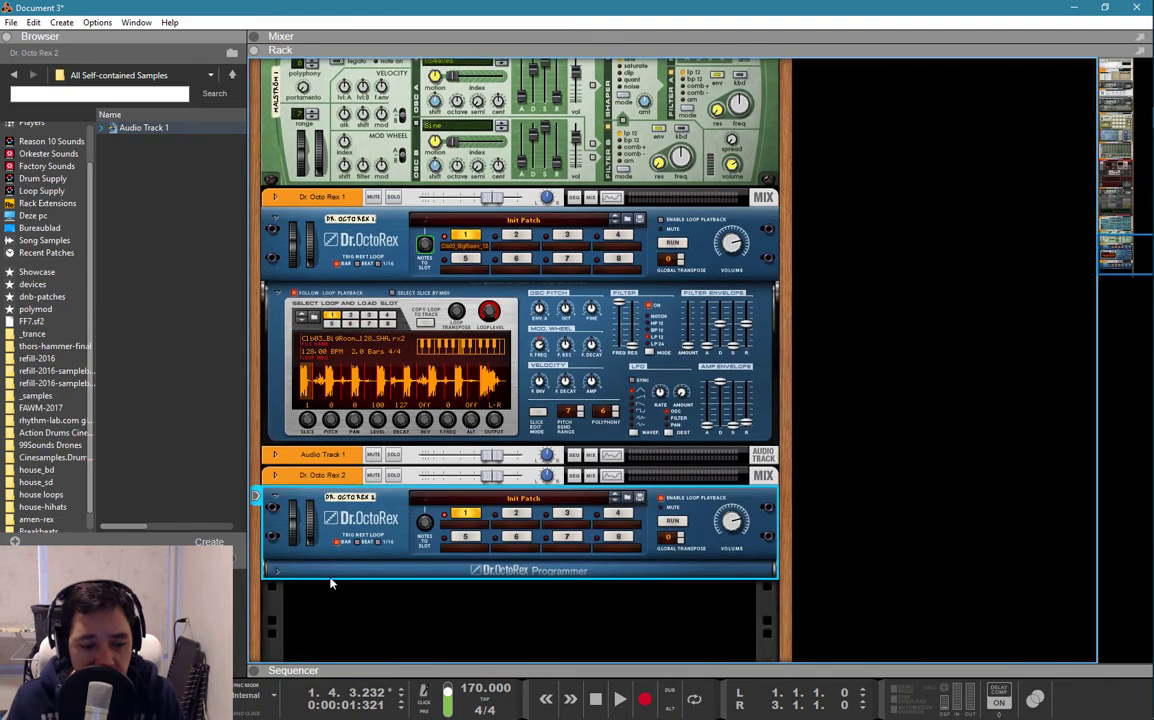
{"action": "left_click", "coordinate": [278, 572]}
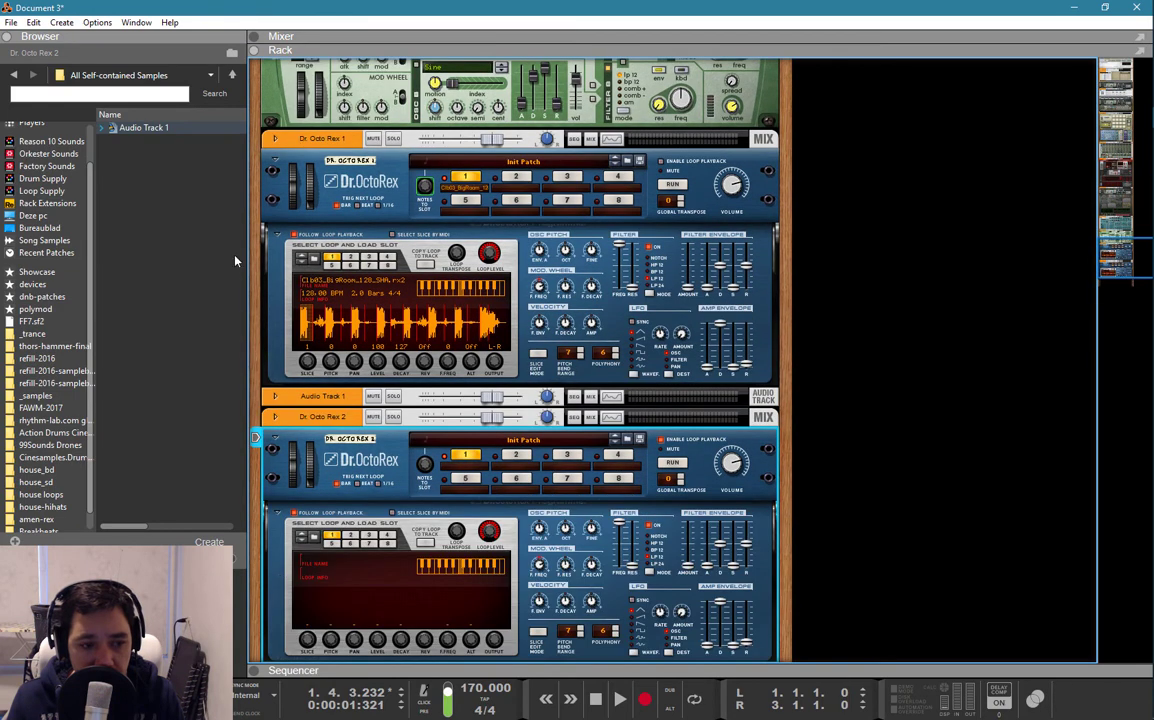
Load the bounced Audio Track 1 loop into Dr. Octo Rex 2's slot 1 and copy it to the device's sequencer track.
{"action": "left_click_drag", "start_coordinate": [140, 128], "coordinate": [396, 566]}
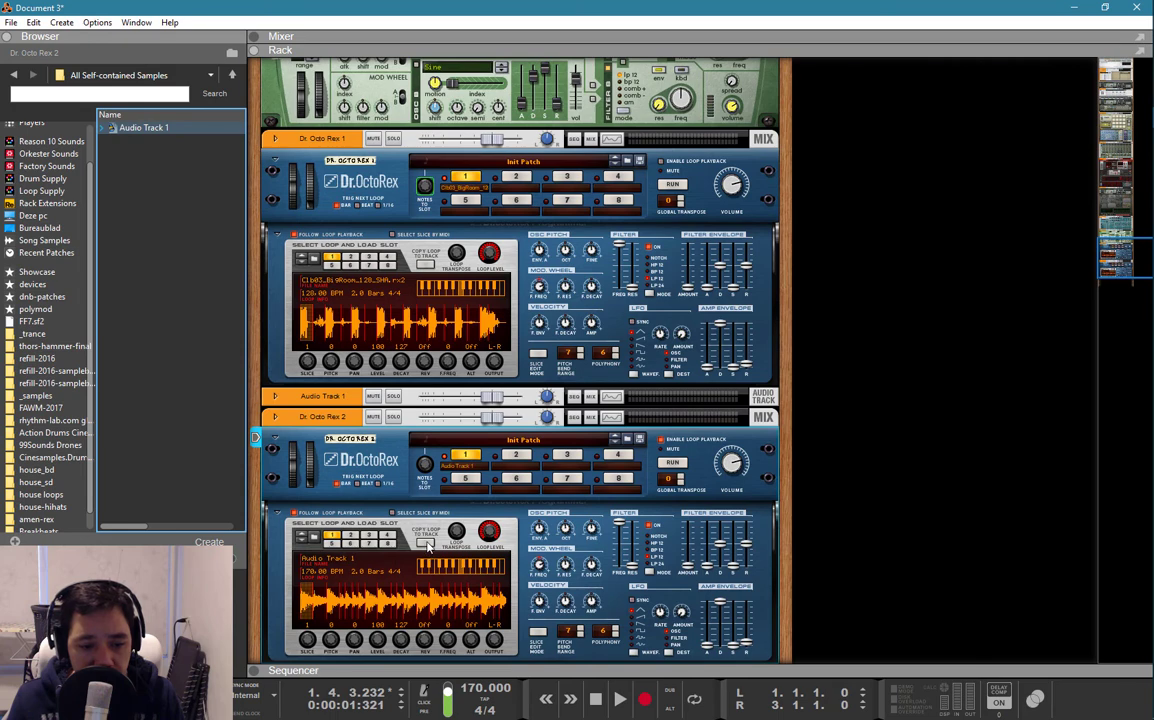
{"action": "left_click", "coordinate": [427, 544]}
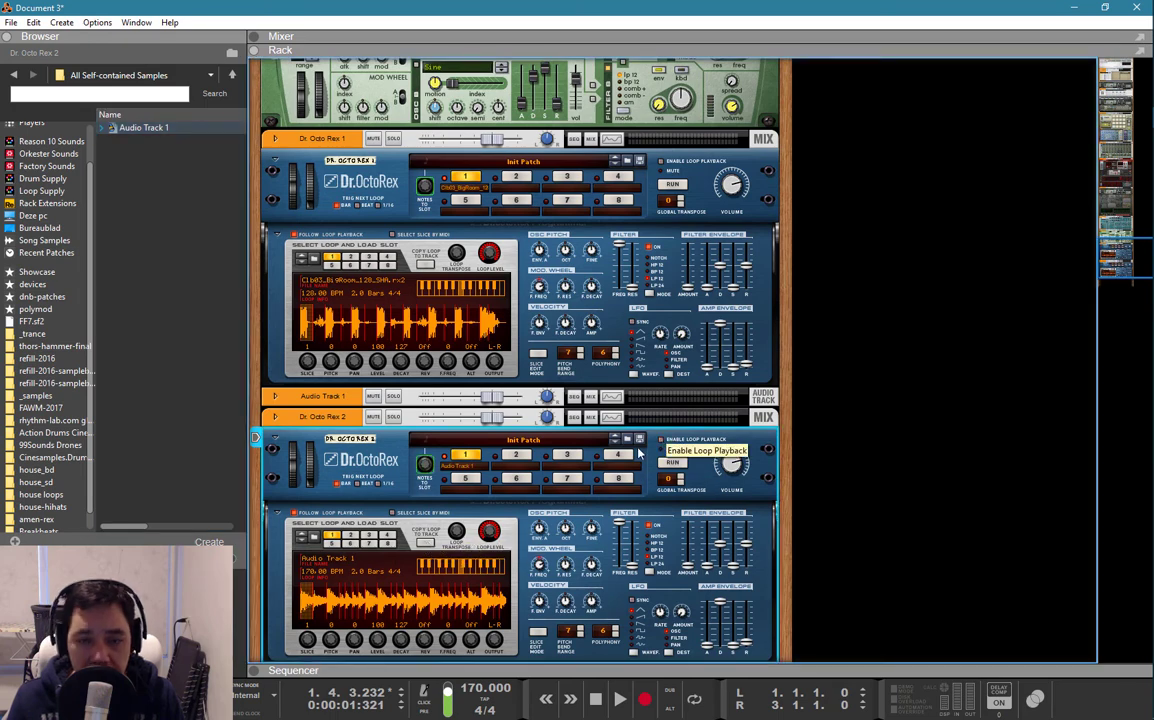
{"action": "key", "text": "F7"}
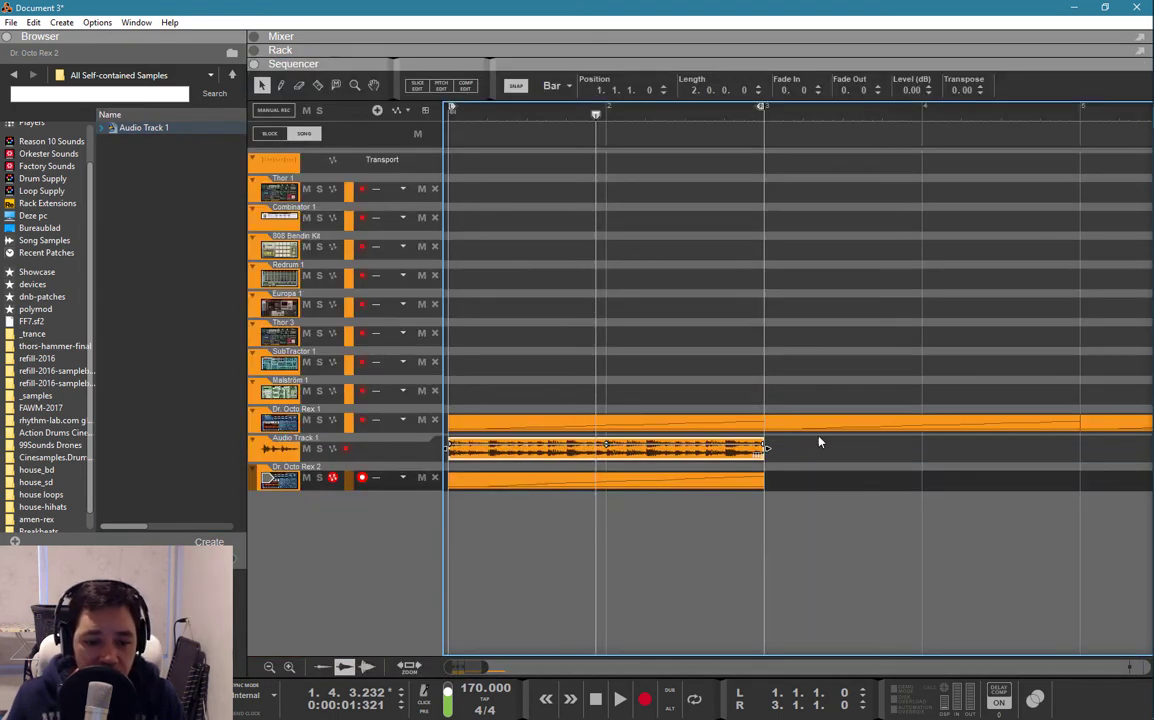
Delete the first Dr. Octo Rex 1 clip and the Audio Track 1 clip, and play back Dr. Octo Rex 2's loop from the start.
{"action": "left_click", "coordinate": [540, 423]}
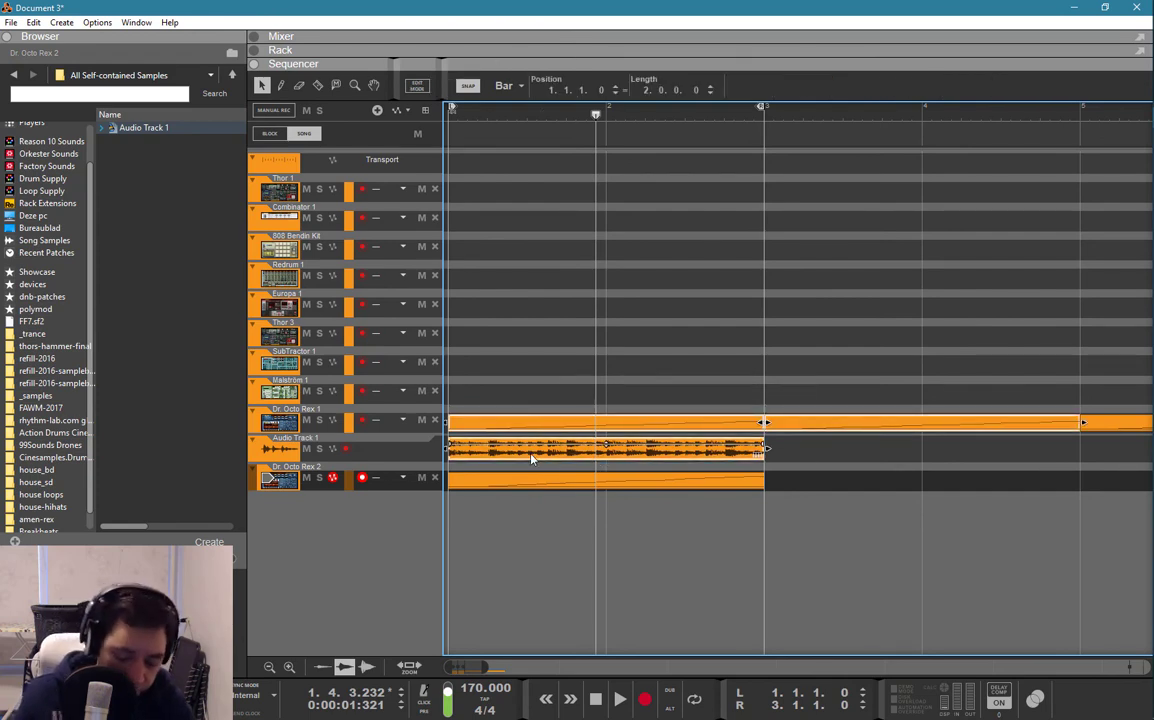
{"action": "key", "text": "Delete"}
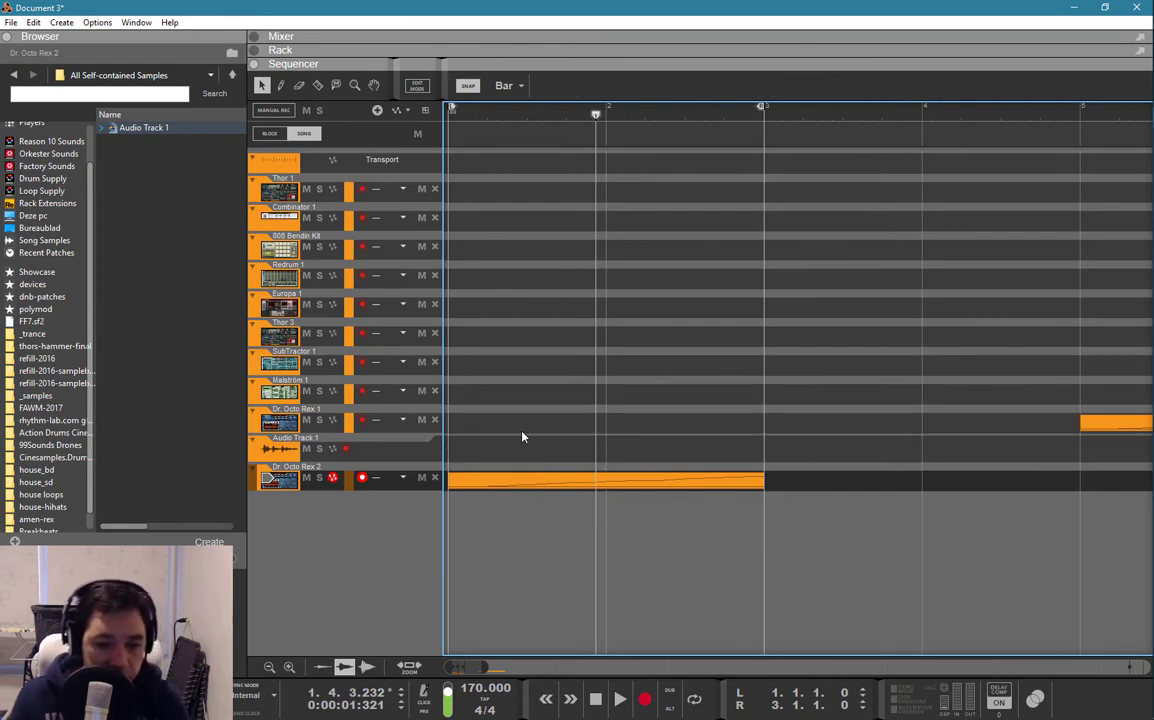
{"action": "left_click", "coordinate": [451, 110]}
{"action": "key", "text": "space"}
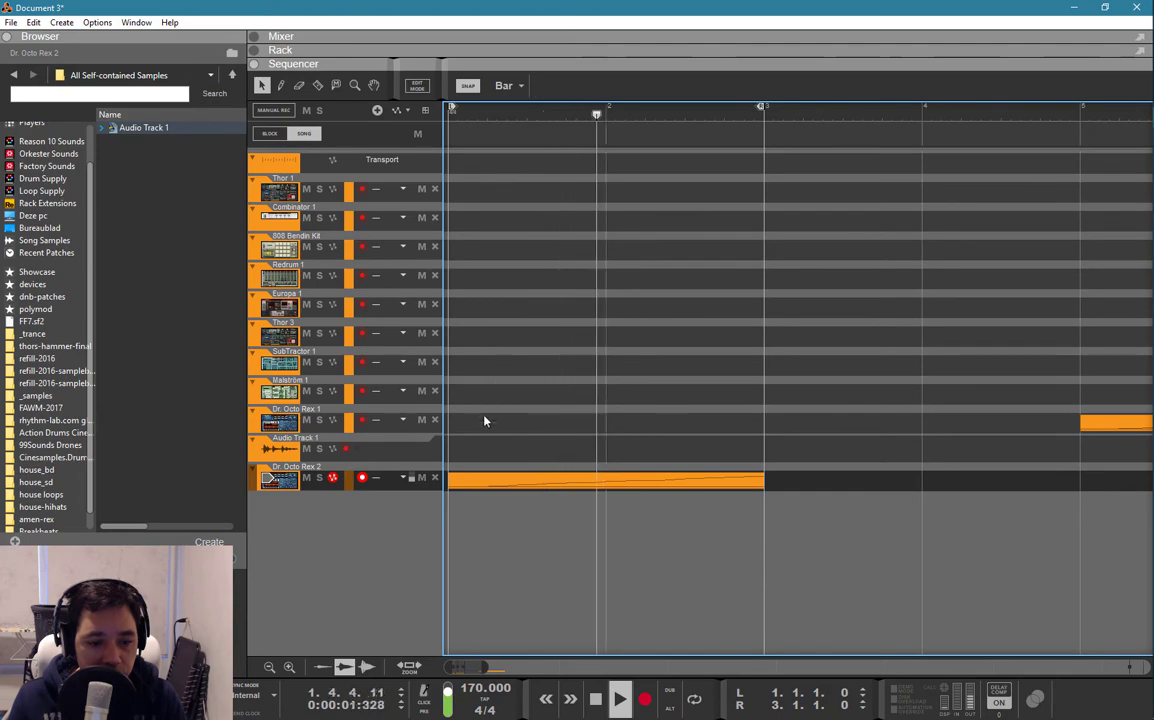
{"action": "key", "text": "space"}
{"action": "left_click", "coordinate": [556, 484]}
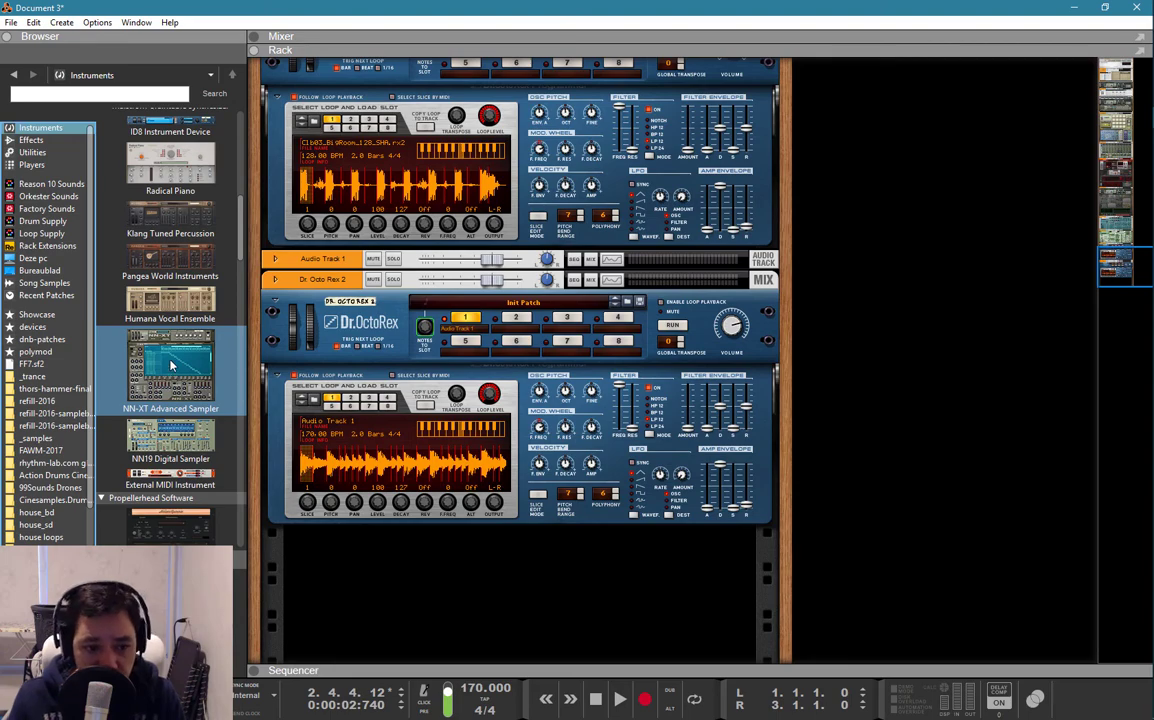
Add an NN-XT Advanced Sampler, an NN19 Digital Sampler and a Grain Sample Manipulator to the rack below Dr. Octo Rex 2.
{"action": "left_click_drag", "start_coordinate": [170, 365], "coordinate": [470, 520]}
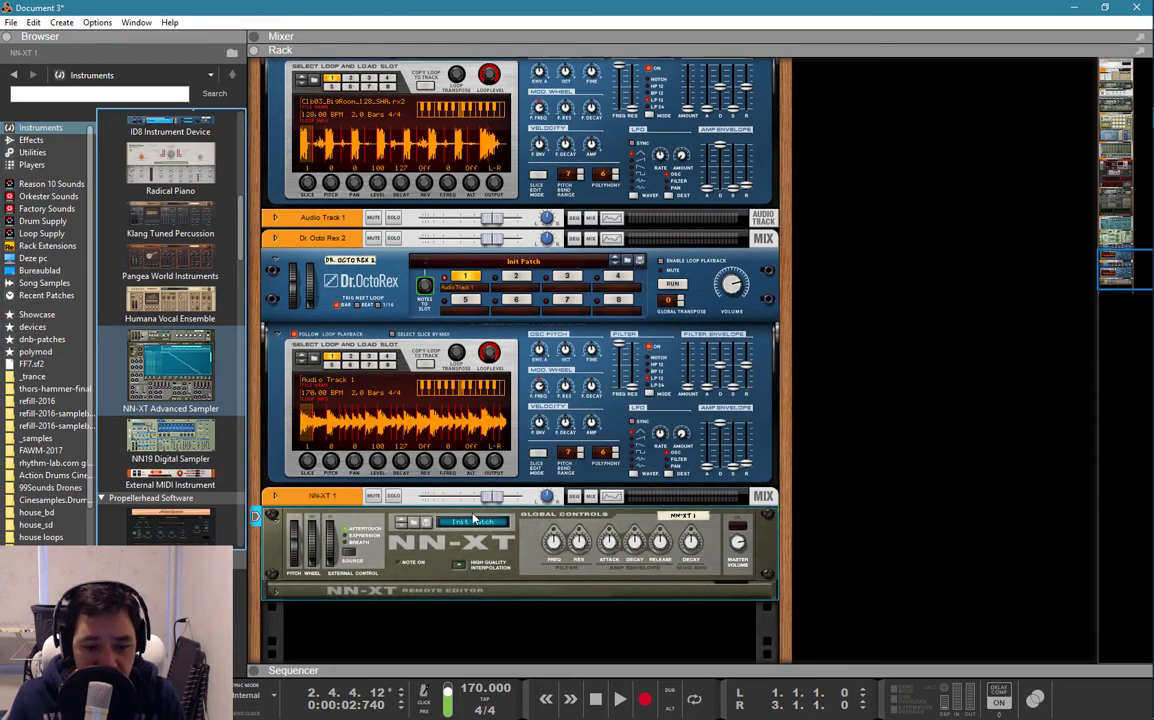
{"action": "left_click_drag", "start_coordinate": [170, 435], "coordinate": [410, 560]}
{"action": "scroll", "coordinate": [198, 299], "scroll_direction": "up", "scroll_amount": 5}
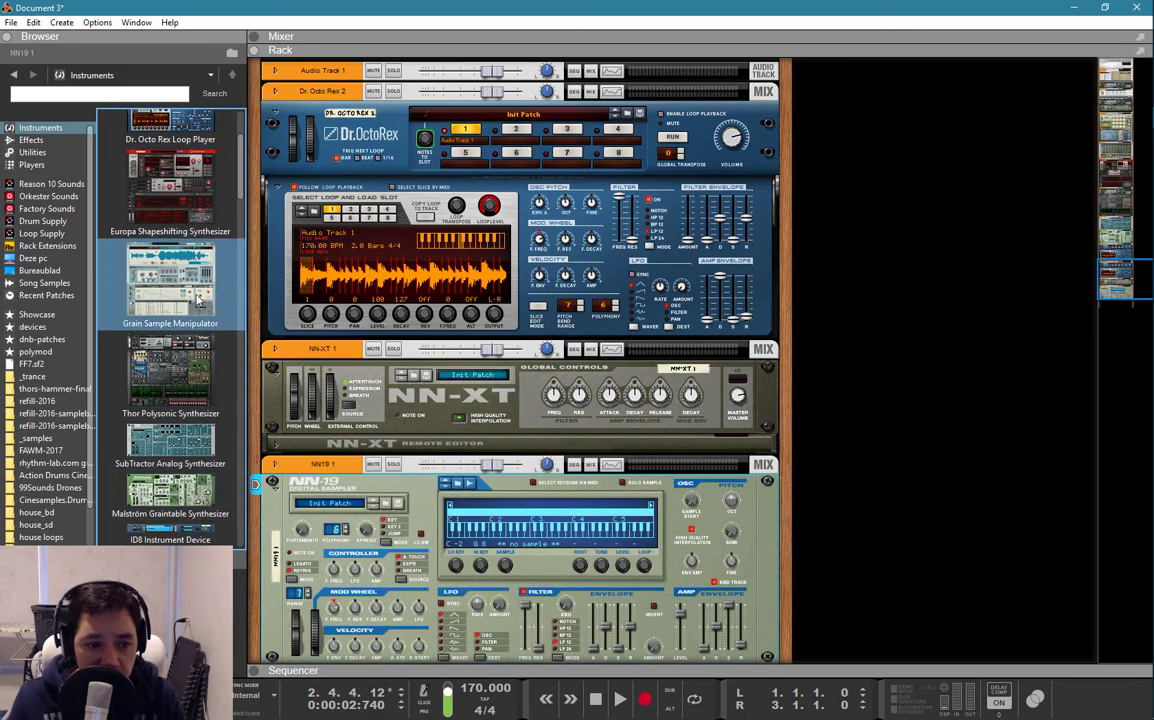
{"action": "scroll", "coordinate": [296, 264], "scroll_direction": "down", "scroll_amount": 2}
{"action": "left_click_drag", "start_coordinate": [170, 285], "coordinate": [442, 524]}
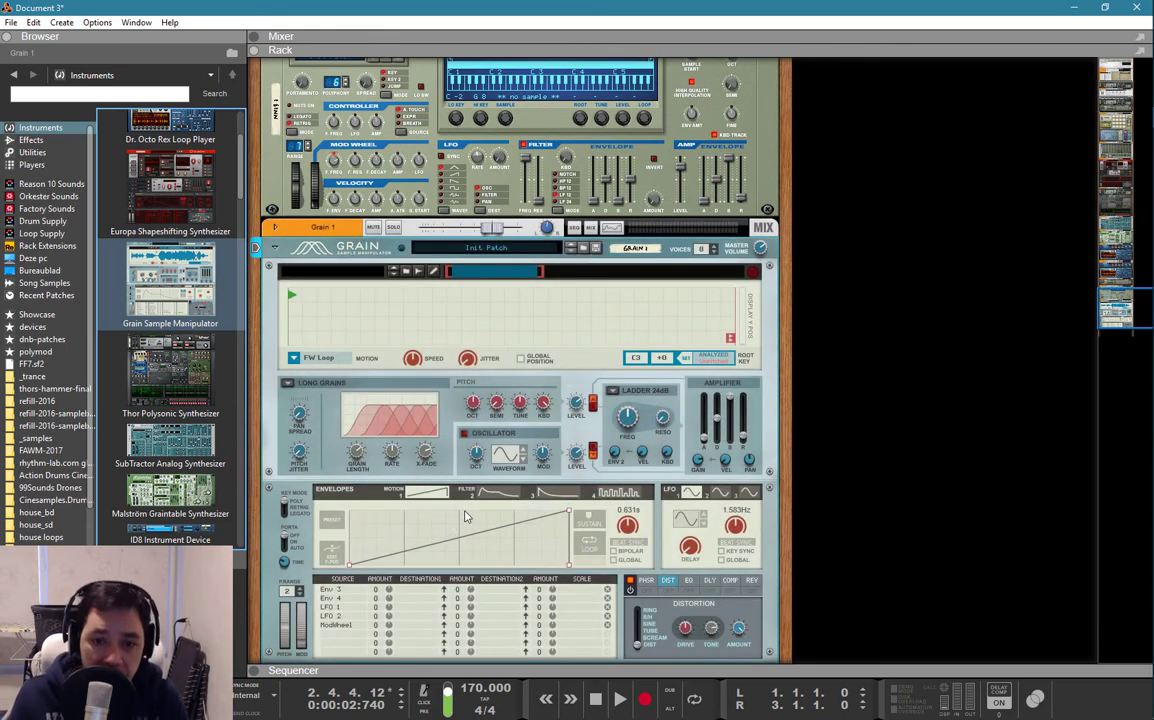
Check the new devices' sequencer tracks and unfold the NN-XT's remote editor in the rack.
{"action": "key", "text": "F7"}
{"action": "key", "text": "F6"}
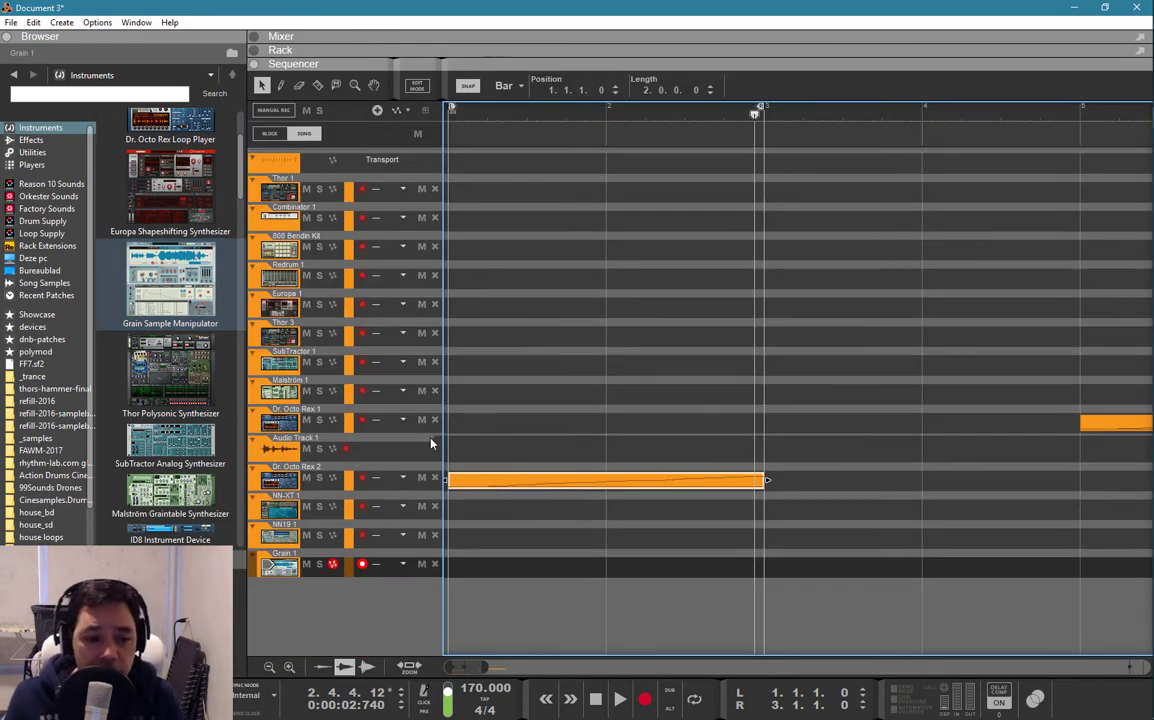
{"action": "key", "text": "F7"}
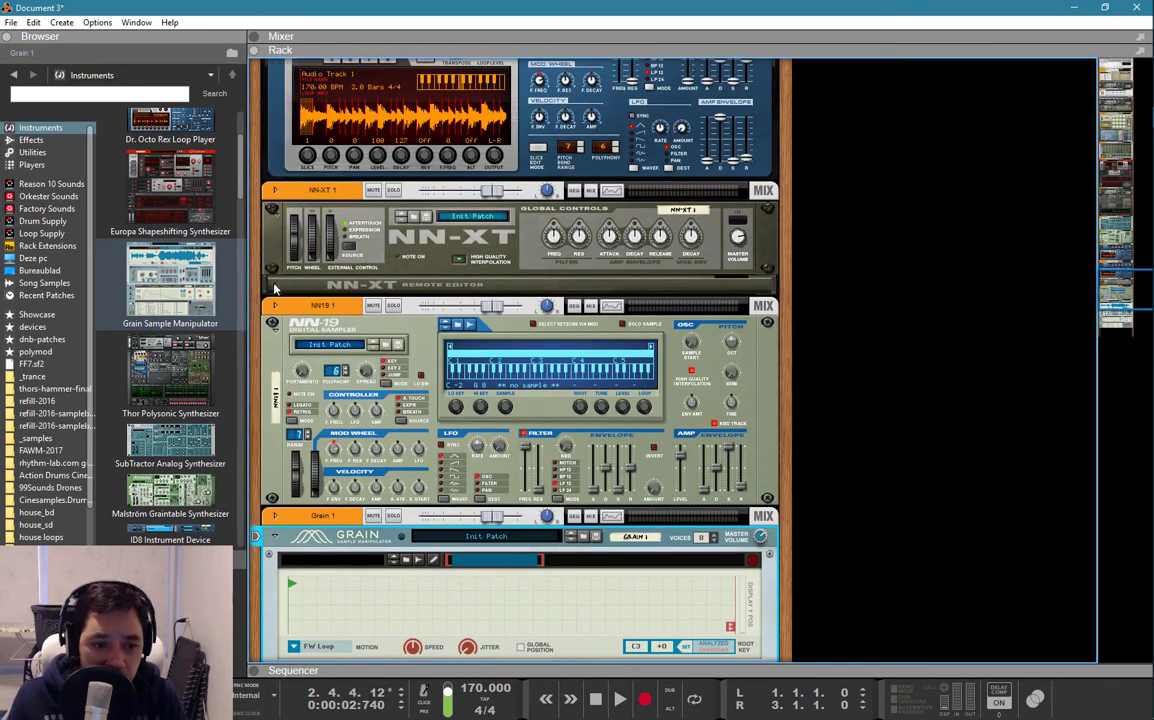
{"action": "left_click", "coordinate": [275, 287]}
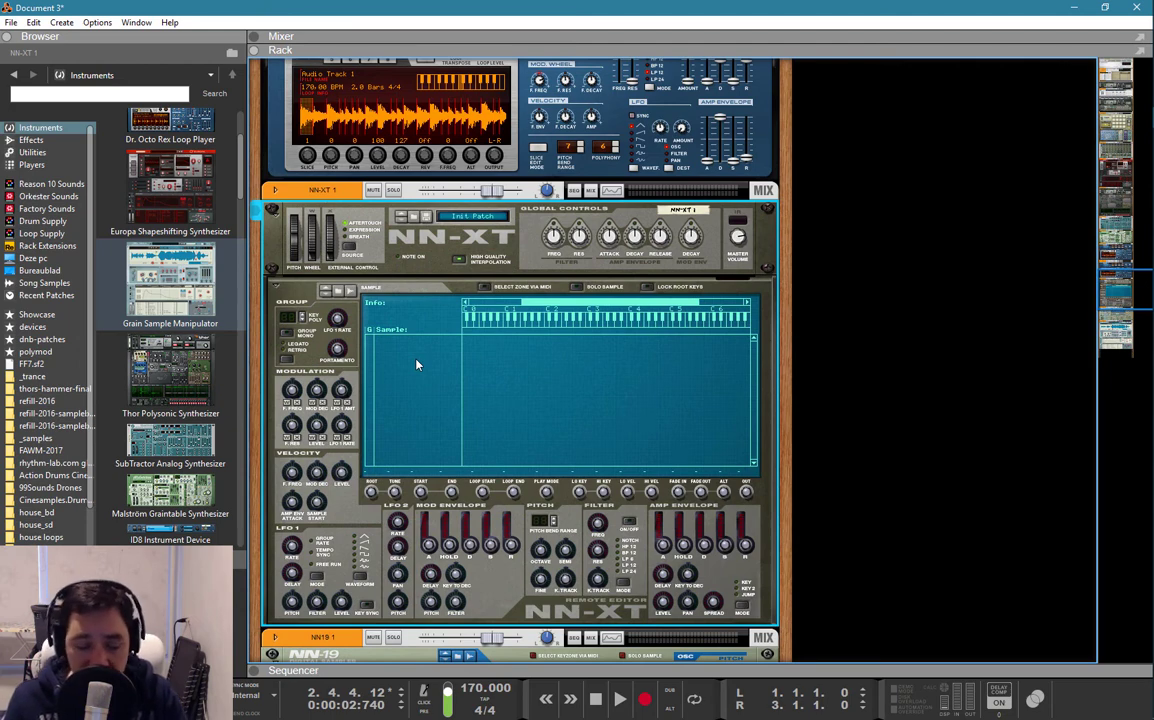
Load the SUPERSTRINGS.sxt patch from the Combos and Extras folder into the NN-XT and look through its sample zones.
{"action": "left_click", "coordinate": [413, 222]}
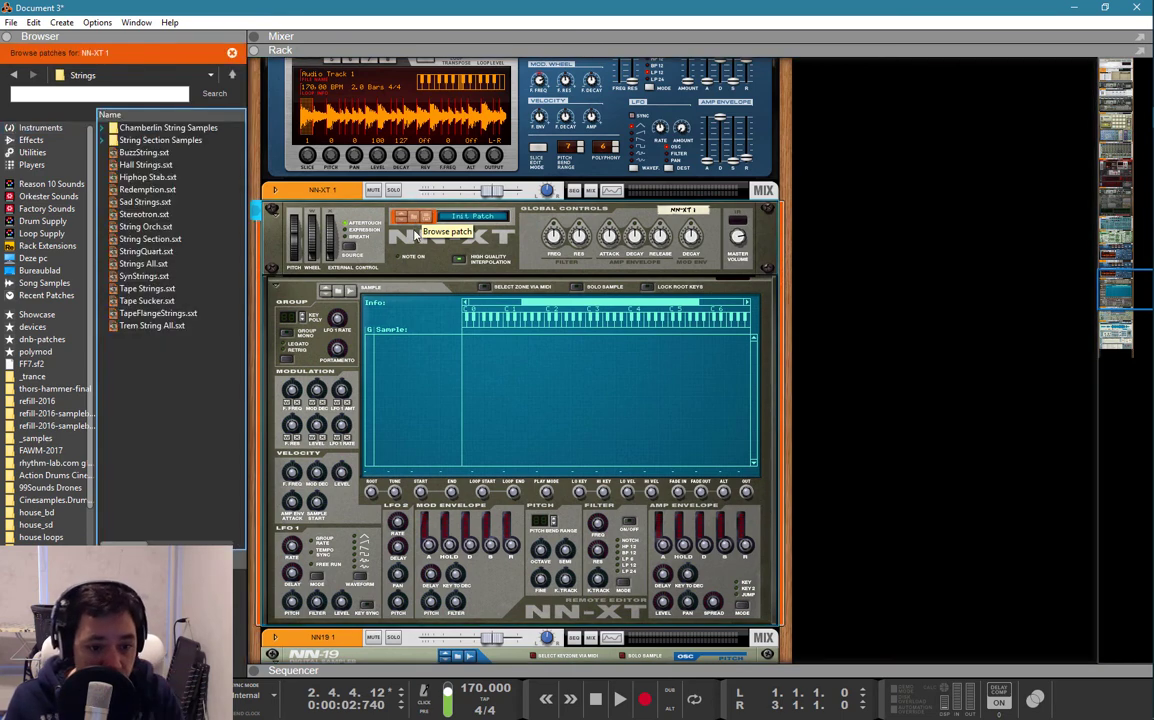
{"action": "left_click", "coordinate": [88, 75]}
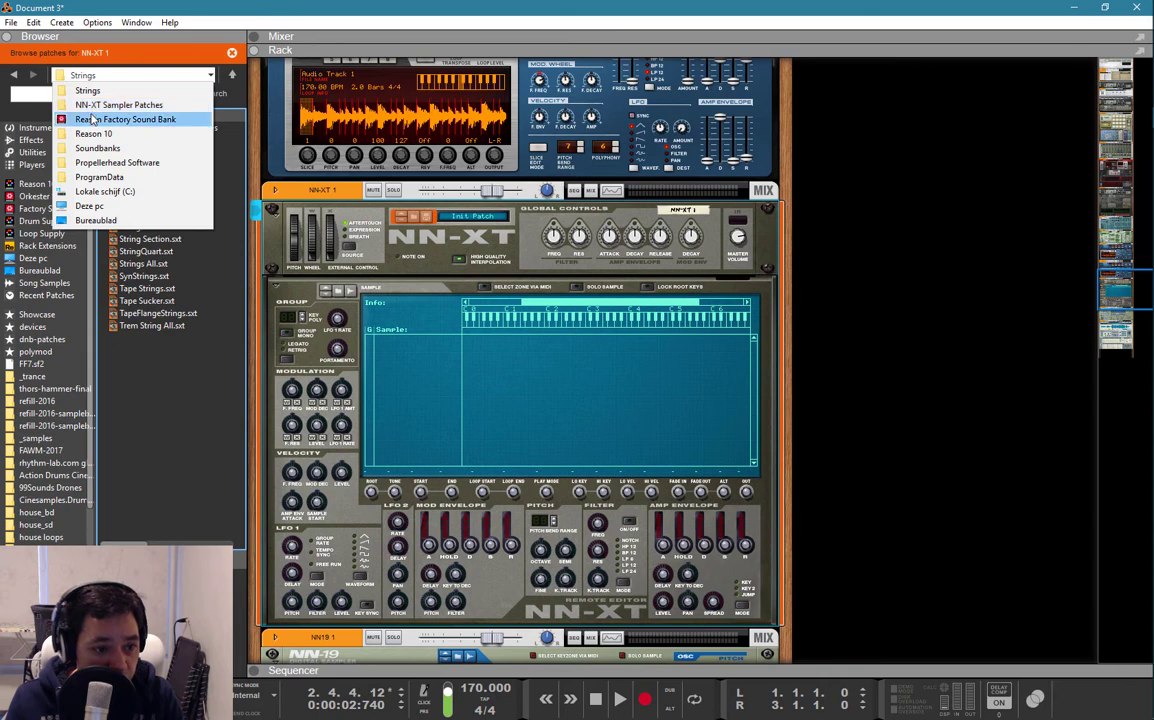
{"action": "left_click", "coordinate": [89, 119]}
{"action": "left_click", "coordinate": [152, 263]}
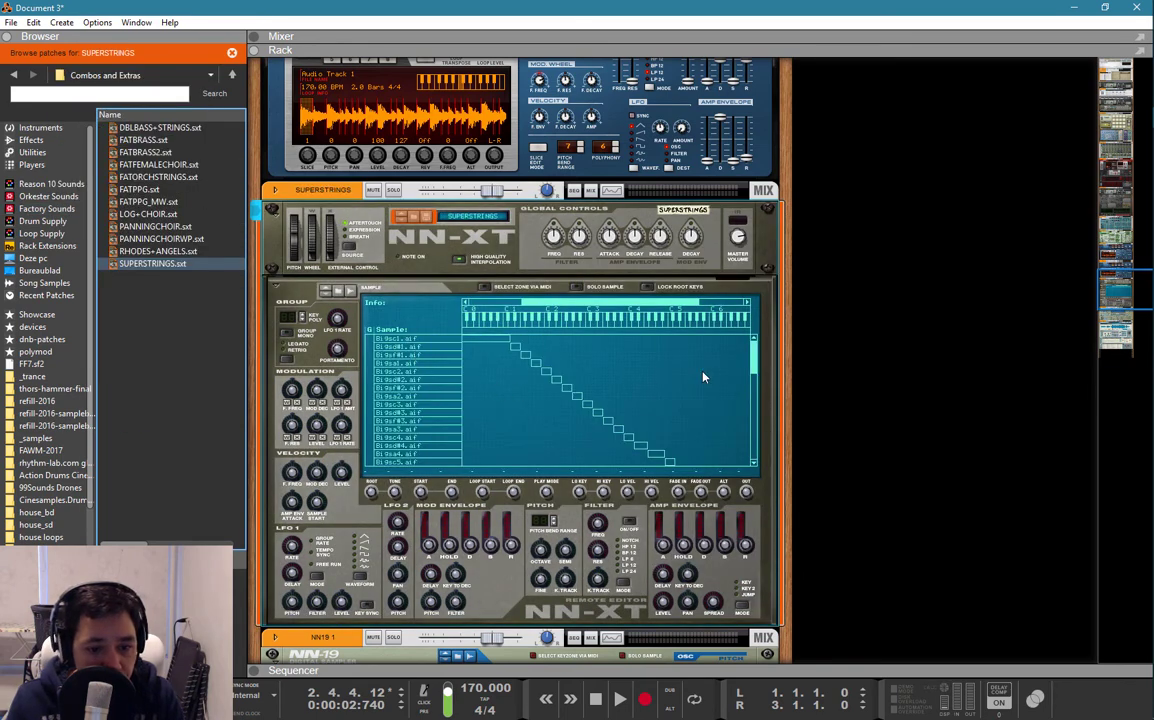
{"action": "left_click", "coordinate": [755, 373]}
{"action": "left_click_drag", "start_coordinate": [755, 373], "coordinate": [748, 463]}
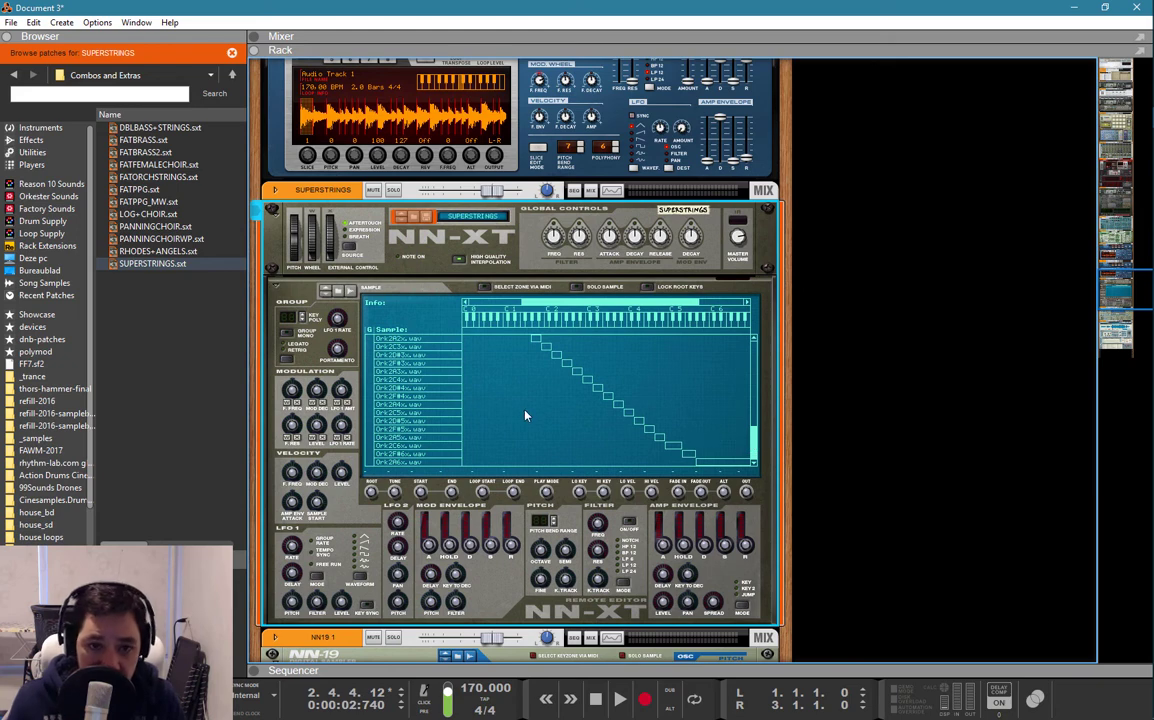
Load the Sd_Beltram.wav sample from the 02_SnareDrums folder into the NN19 sampler.
{"action": "scroll", "coordinate": [460, 390], "scroll_direction": "down", "scroll_amount": 6}
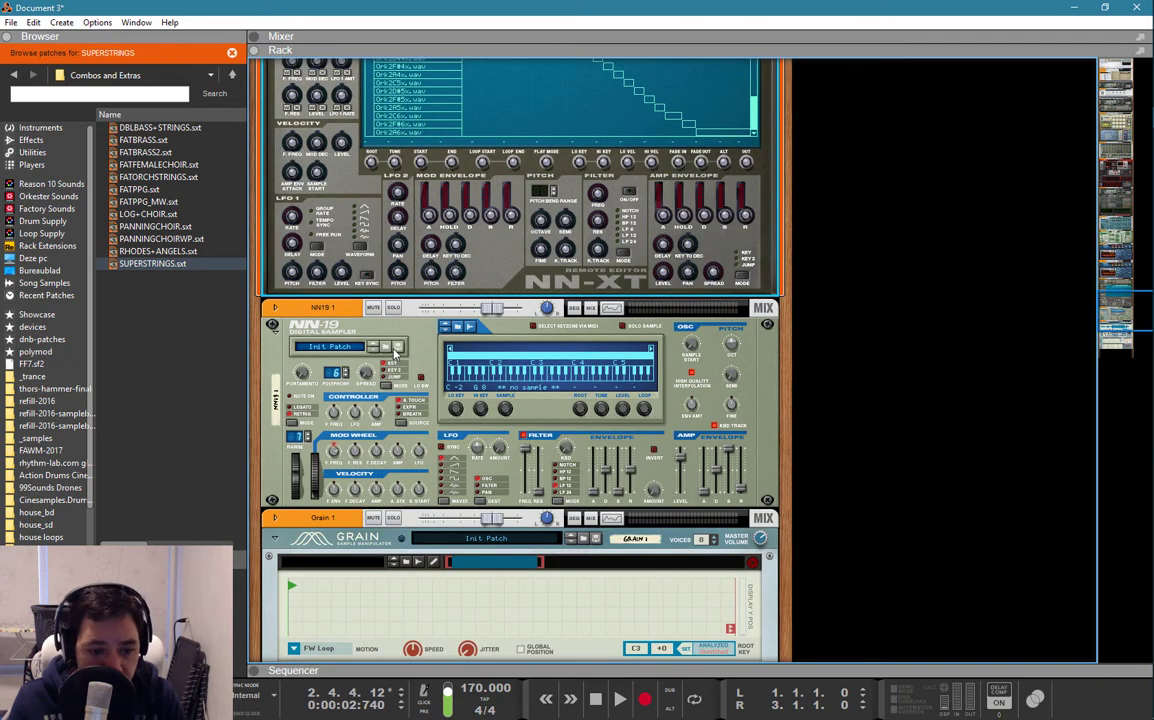
{"action": "left_click", "coordinate": [395, 342]}
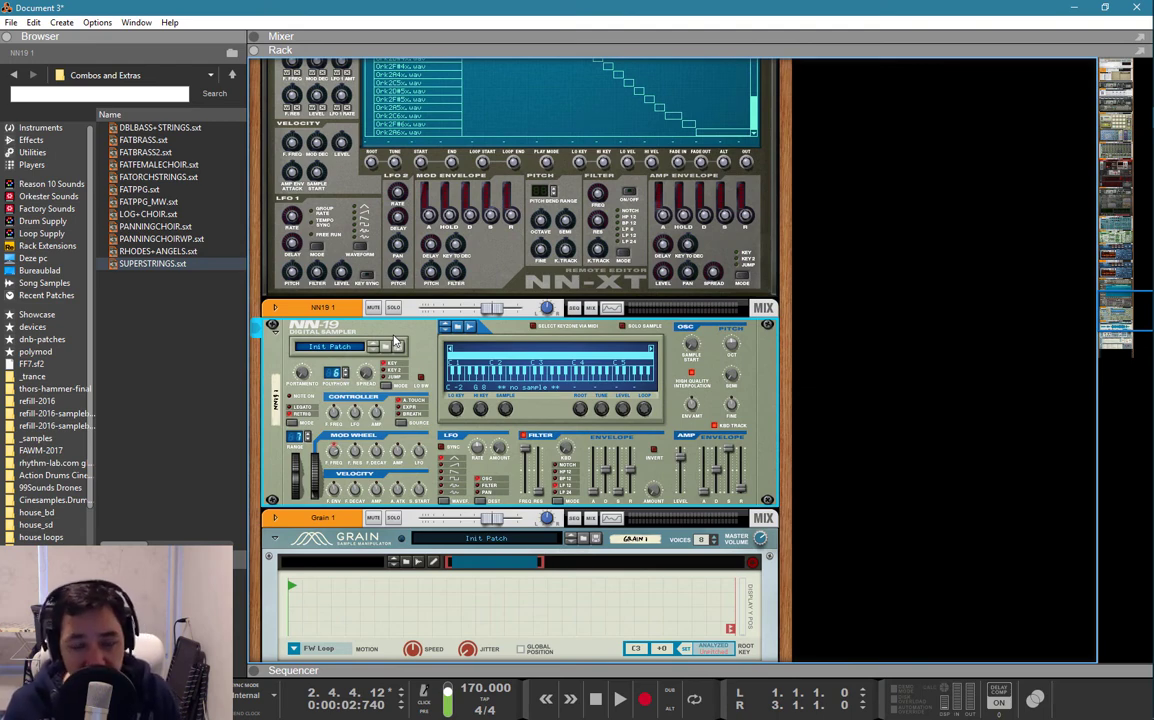
{"action": "left_click", "coordinate": [455, 330]}
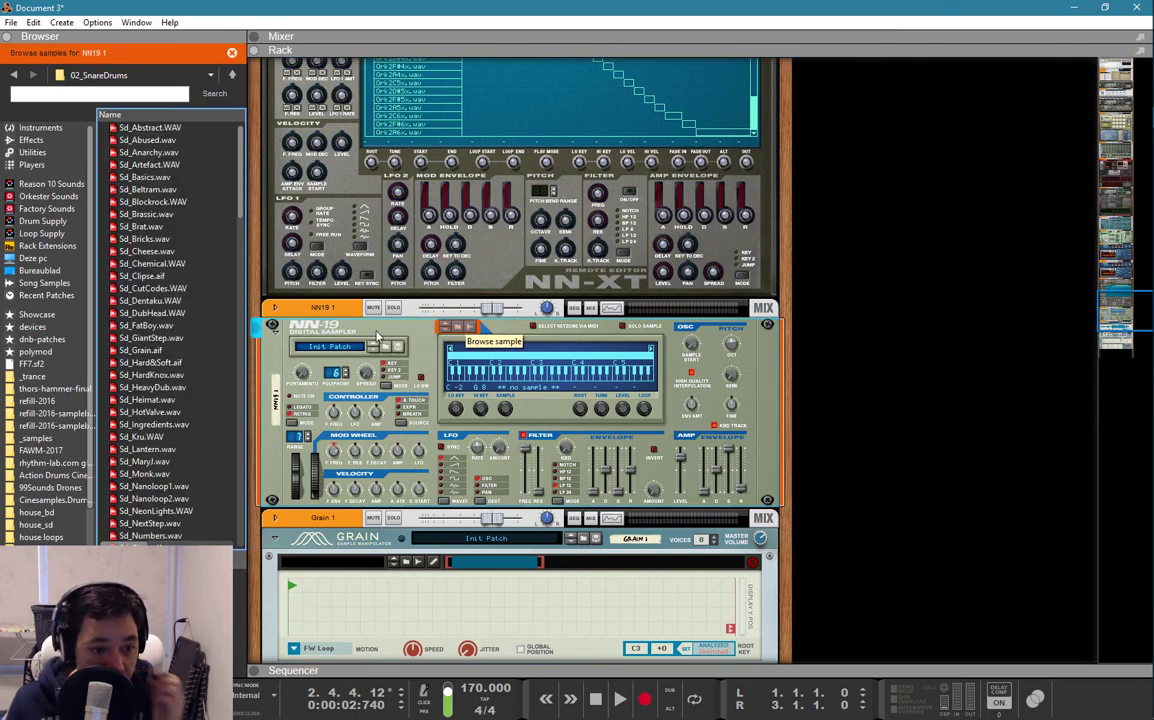
{"action": "left_click", "coordinate": [148, 189]}
{"action": "left_click_drag", "start_coordinate": [148, 189], "coordinate": [395, 402]}
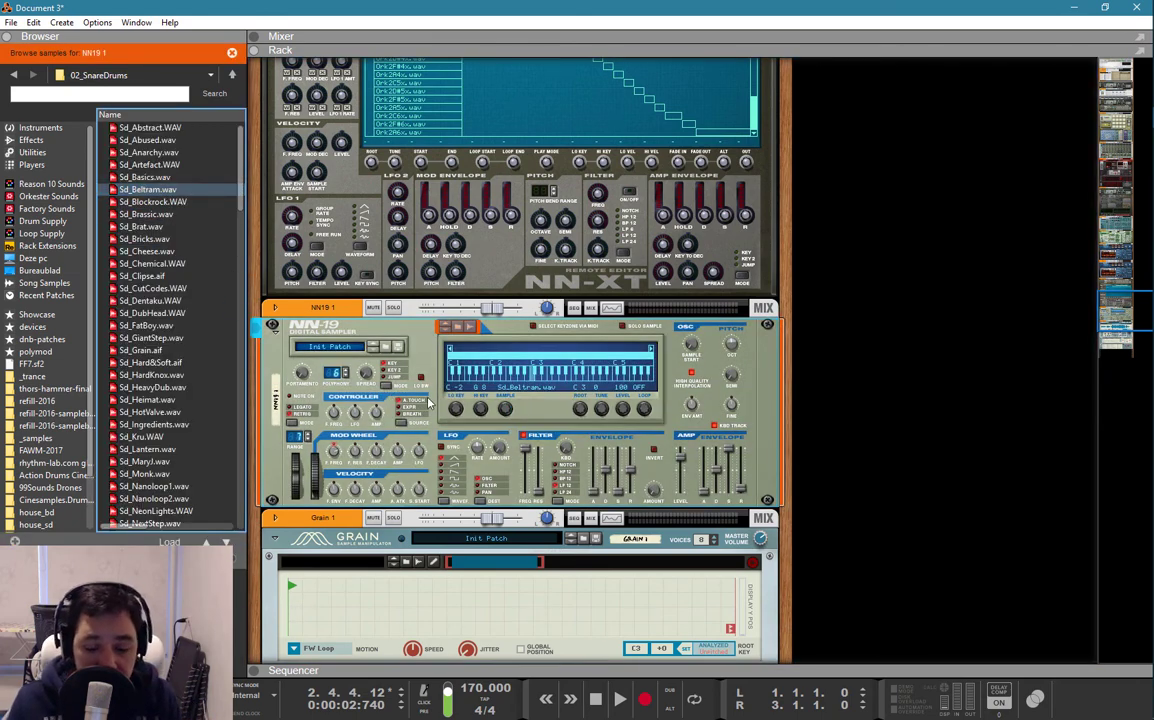
Bring up the on-screen piano keys to check the computer-key layout, and close them.
{"action": "scroll", "coordinate": [428, 514], "scroll_direction": "down", "scroll_amount": 5}
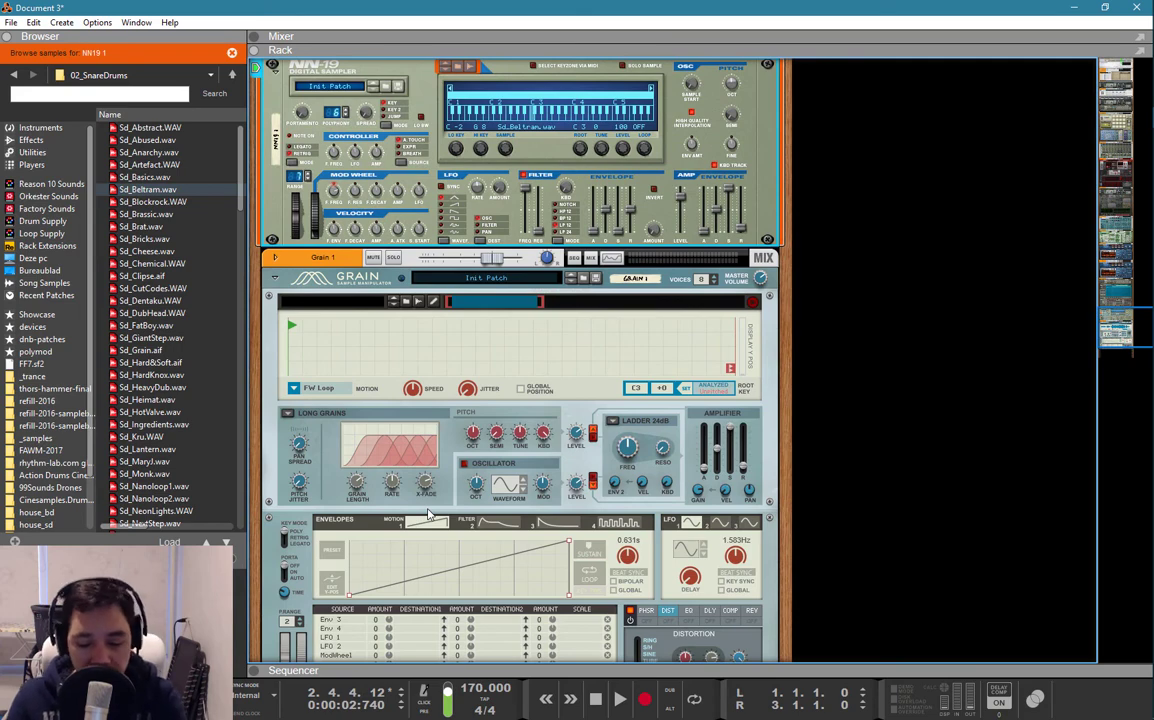
{"action": "key", "text": "F4"}
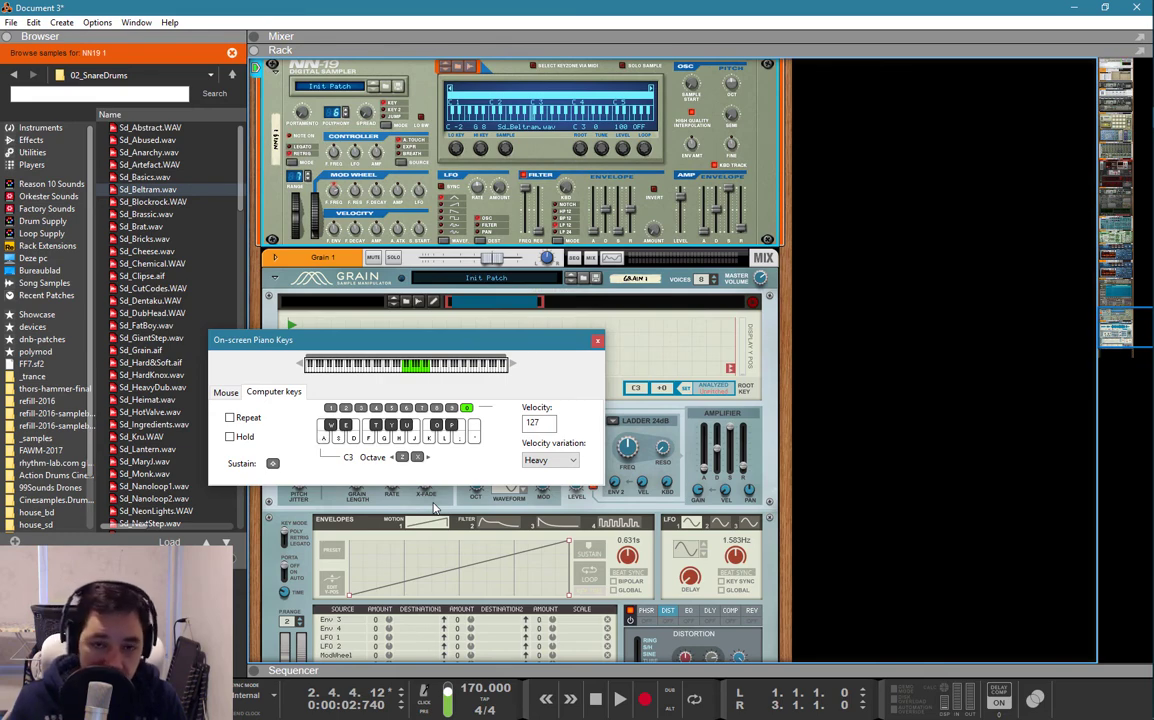
{"action": "left_click", "coordinate": [597, 343]}
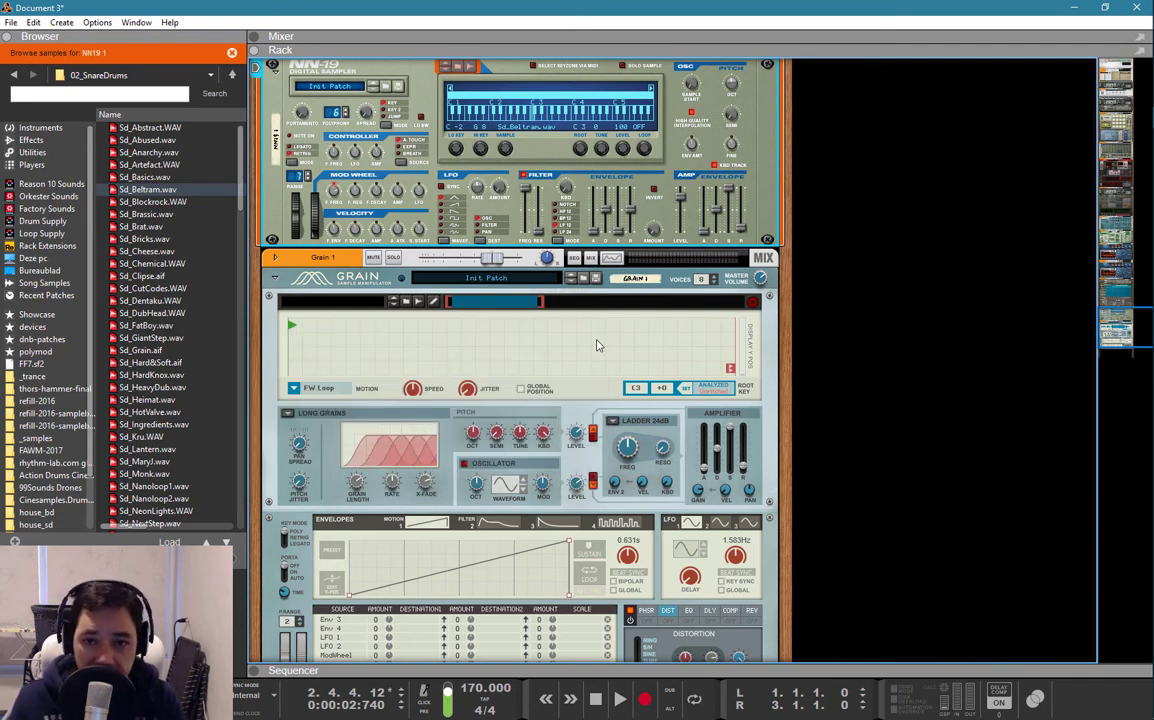
{"action": "scroll", "coordinate": [480, 305], "scroll_direction": "up", "scroll_amount": 3}
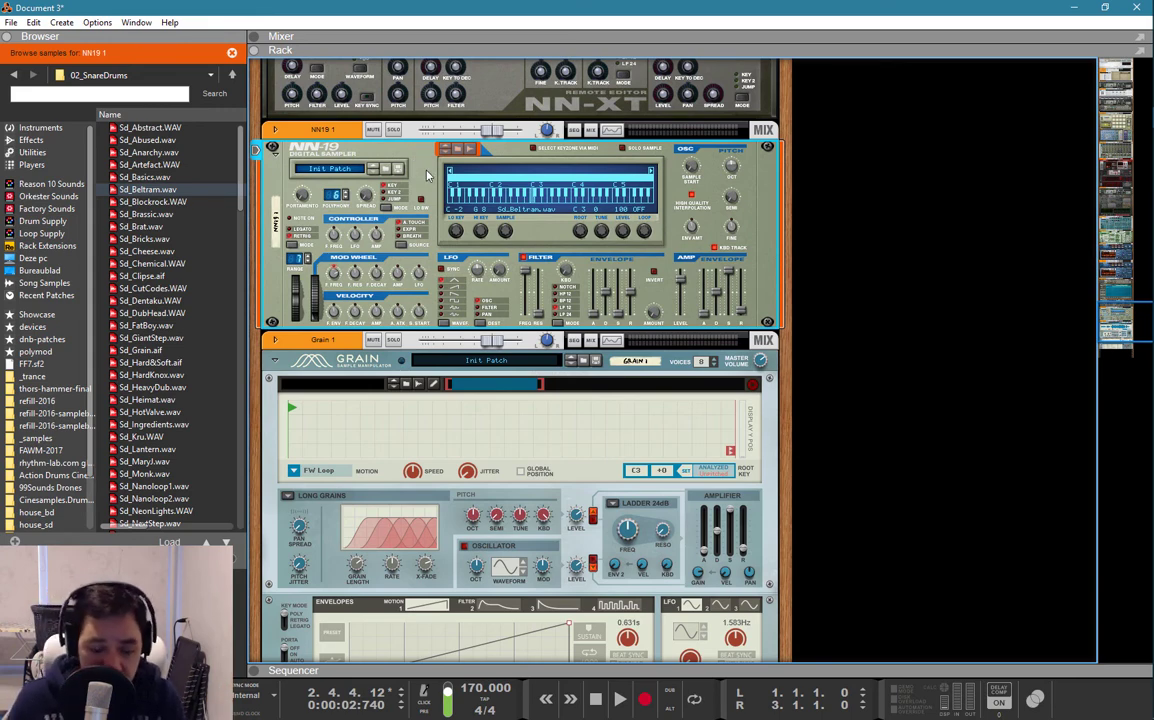
Draw a two-bar clip from bar 1 on the NN19 1 track and open it for note editing.
{"action": "key", "text": "F7"}
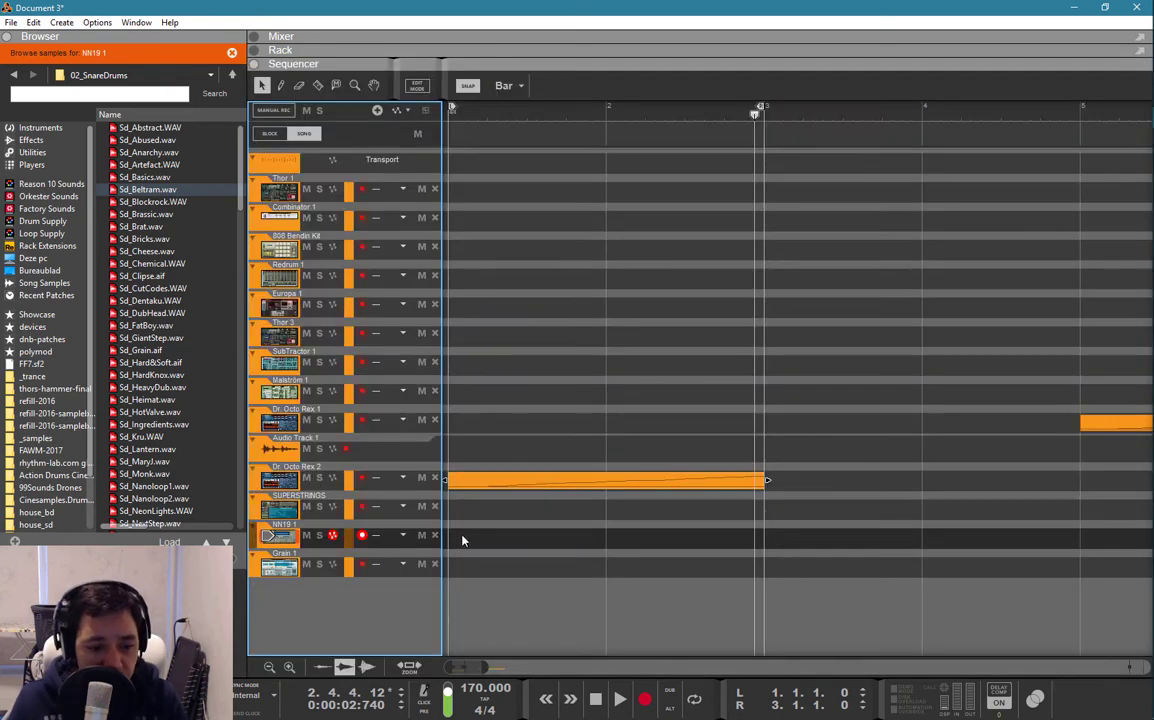
{"action": "key", "text": "p"}
{"action": "left_click_drag", "start_coordinate": [461, 538], "coordinate": [680, 543]}
{"action": "double_click", "coordinate": [680, 543]}
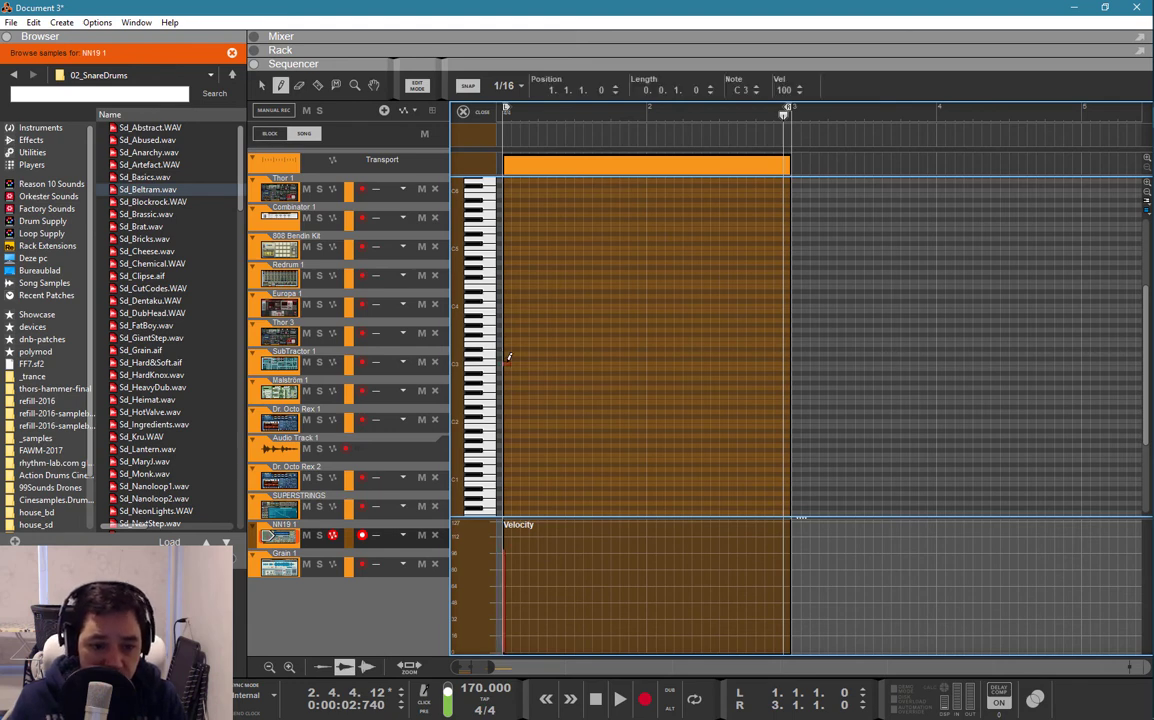
Enter three spaced C3 notes in the NN19 1 clip, and solo the track to listen to them.
{"action": "left_click_drag", "start_coordinate": [504, 362], "coordinate": [548, 362]}
{"action": "key", "text": "q"}
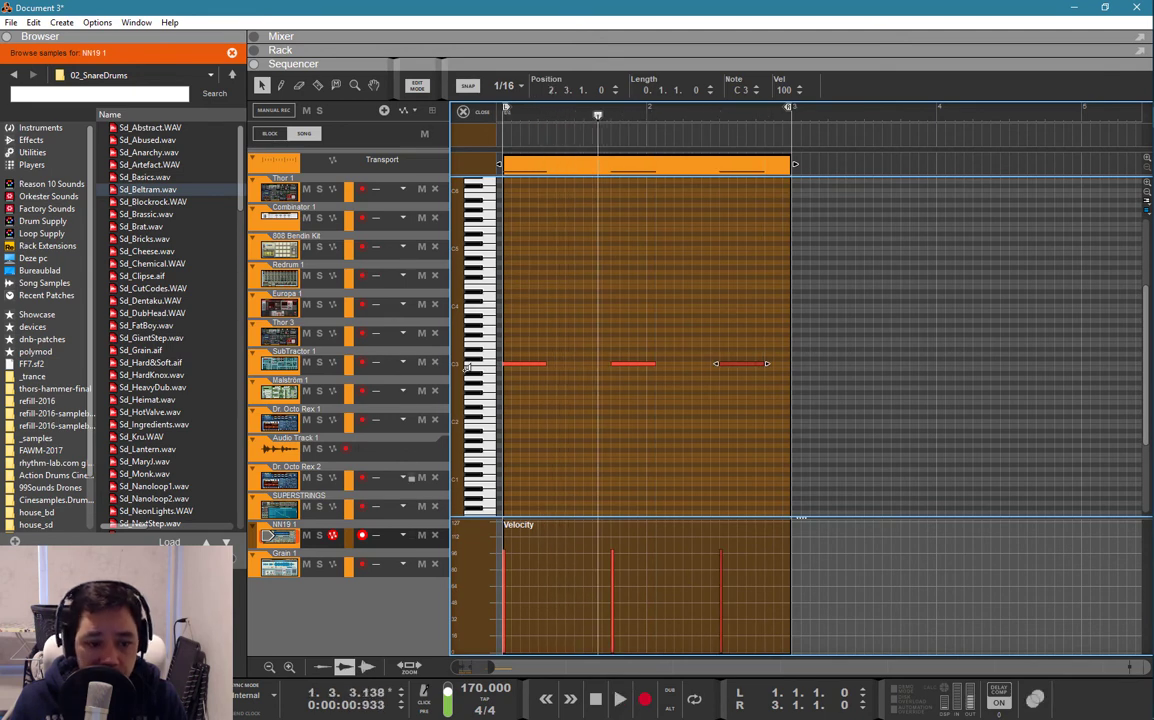
{"action": "left_click", "coordinate": [318, 536]}
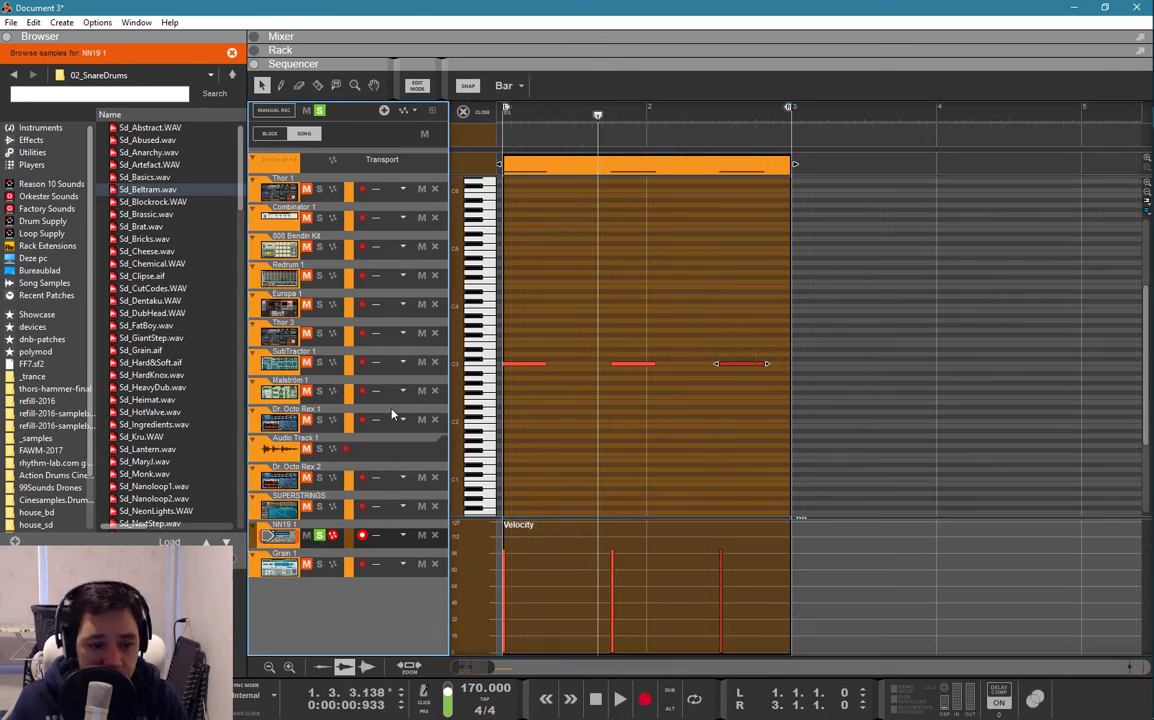
{"action": "left_click", "coordinate": [537, 119]}
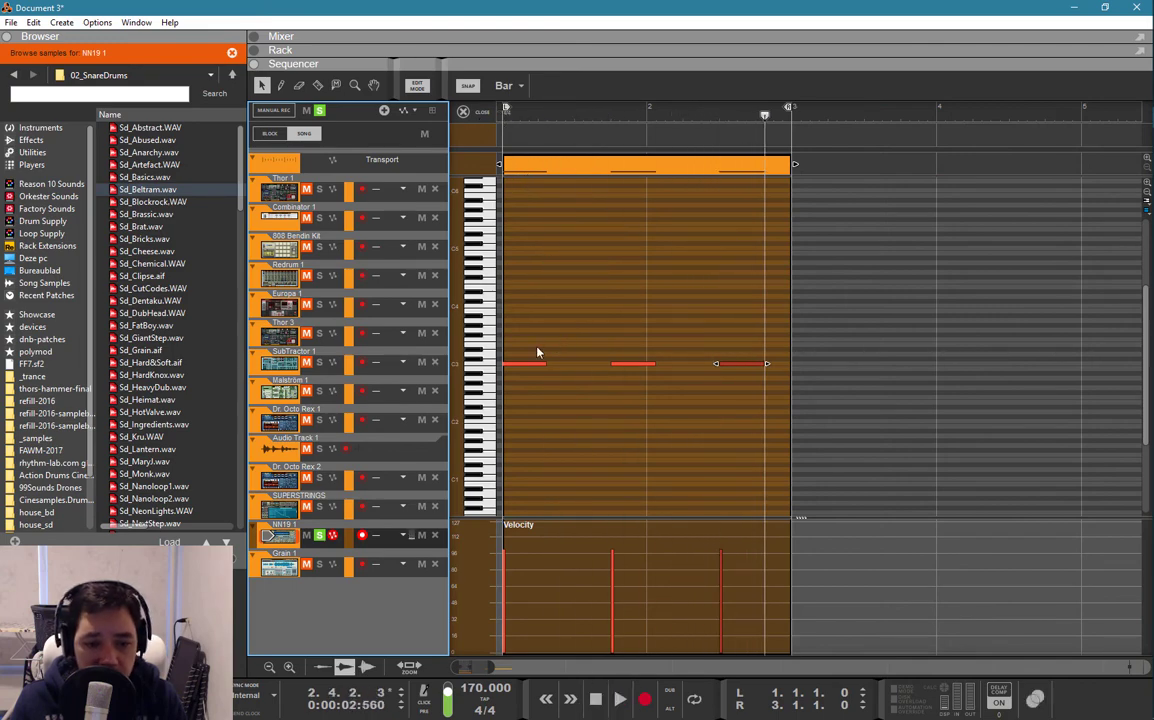
Transpose all notes in the NN19 1 clip up an octave to C4 and play them back from the start.
{"action": "key", "text": "ctrl+a"}
{"action": "left_click_drag", "start_coordinate": [531, 363], "coordinate": [531, 306]}
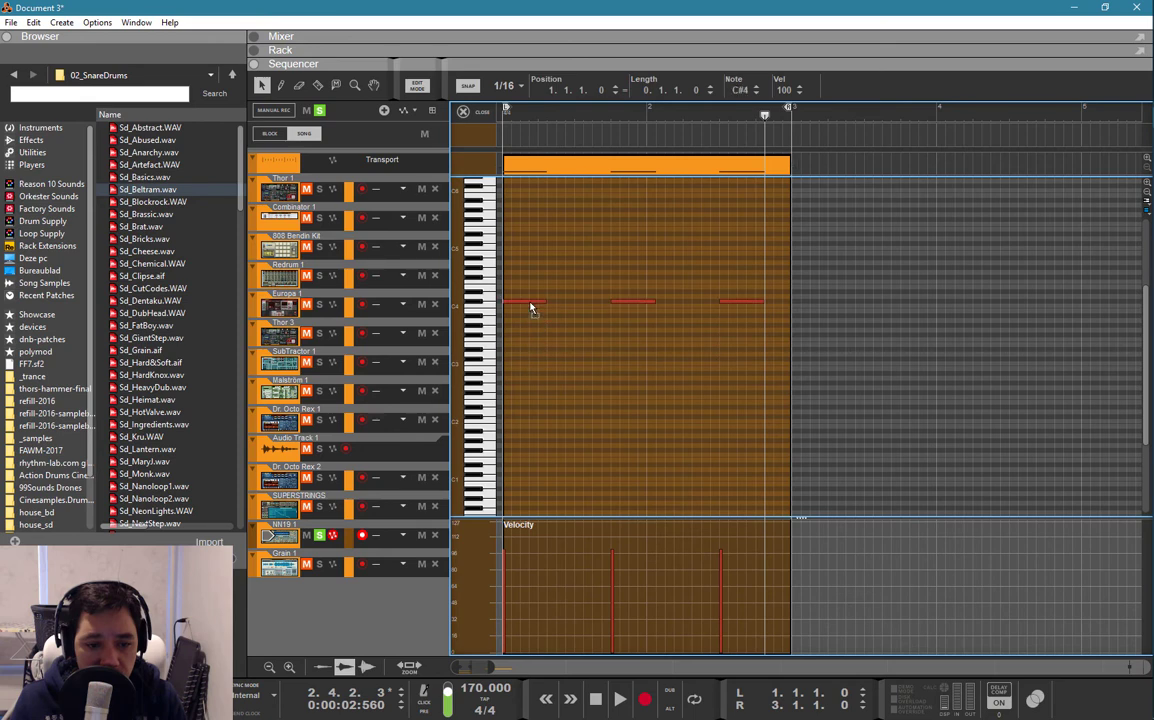
{"action": "left_click", "coordinate": [503, 114]}
{"action": "key", "text": "space"}
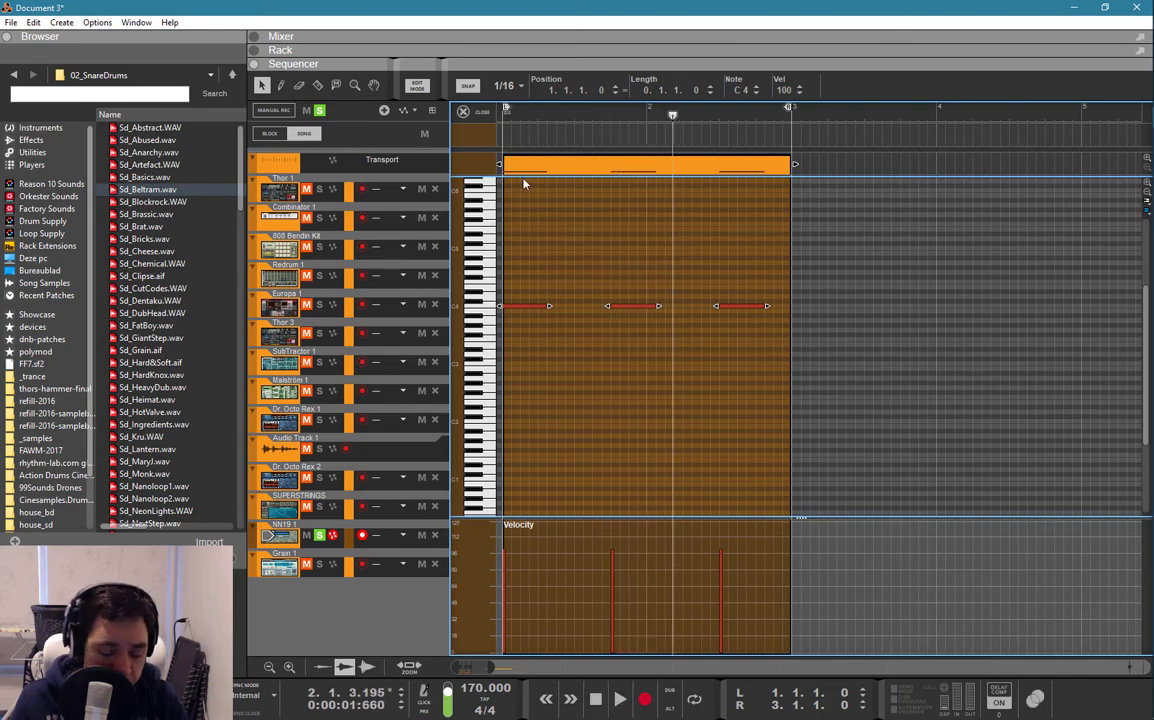
Load the awesome-voice.wav sample from the DATA (D:) drive into the Grain 1 device in the rack.
{"action": "key", "text": "F6"}
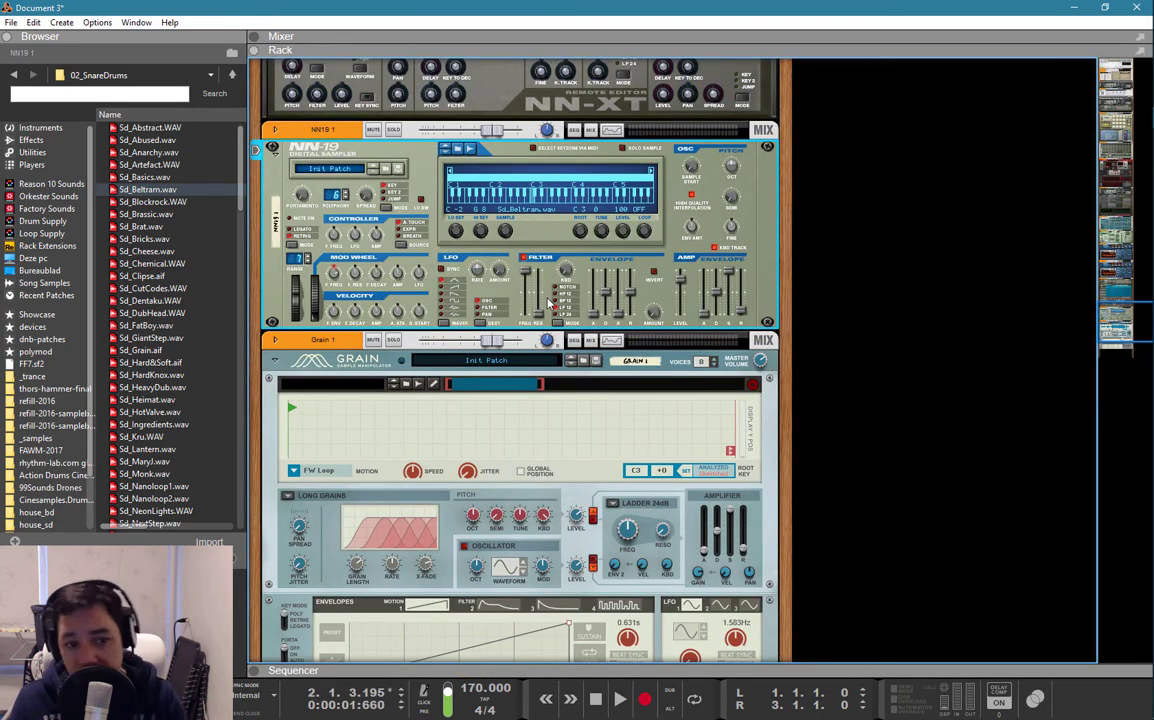
{"action": "scroll", "coordinate": [422, 172], "scroll_direction": "up", "scroll_amount": 5}
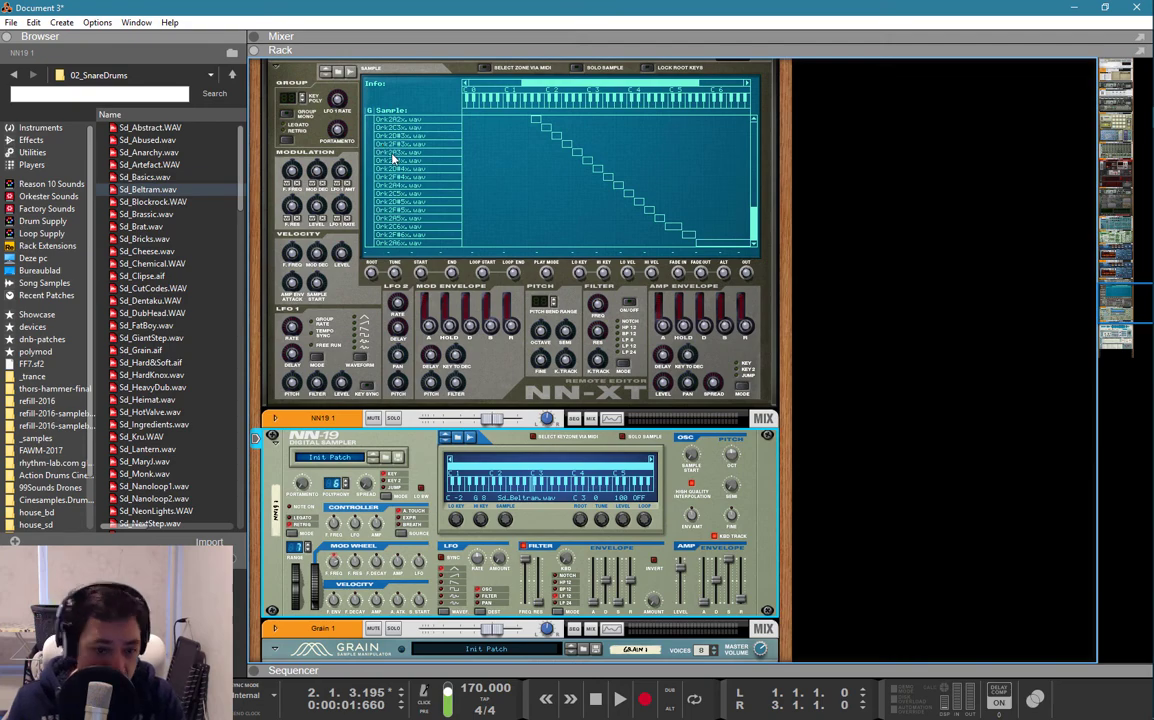
{"action": "scroll", "coordinate": [395, 158], "scroll_direction": "down", "scroll_amount": 8}
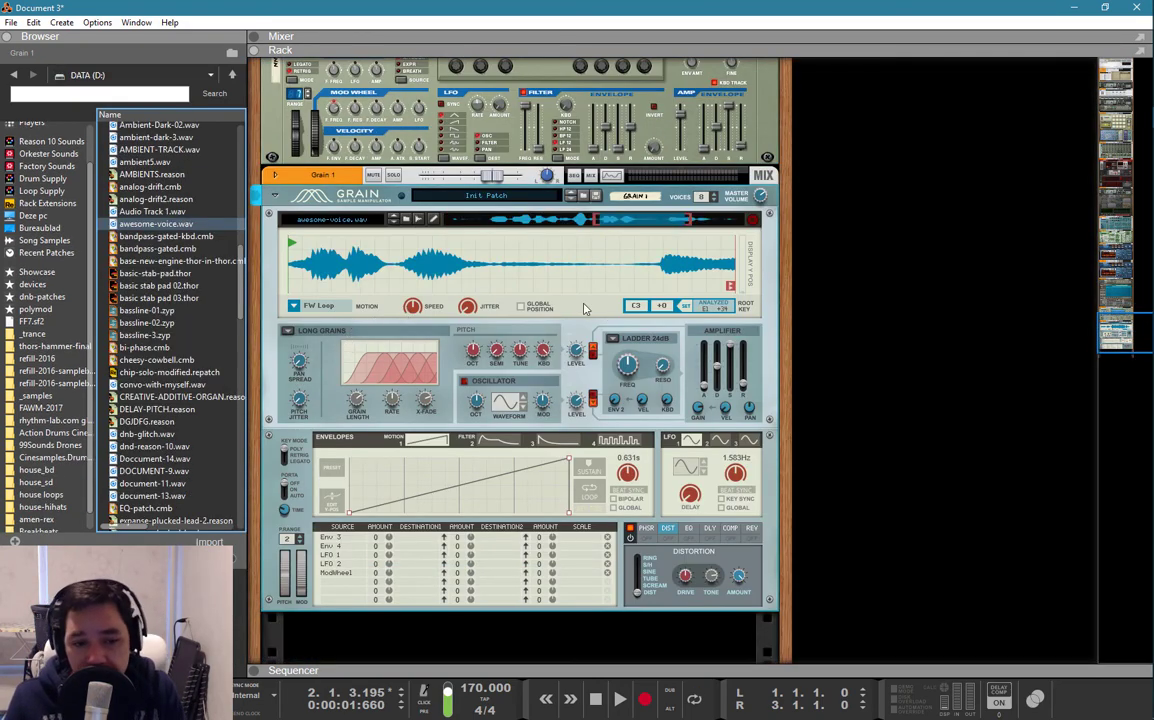
Shift Grain 1's overview range to the beginning of awesome-voice.wav, and move the range's left edge inward to the first loud section.
{"action": "left_click_drag", "start_coordinate": [632, 219], "coordinate": [467, 221]}
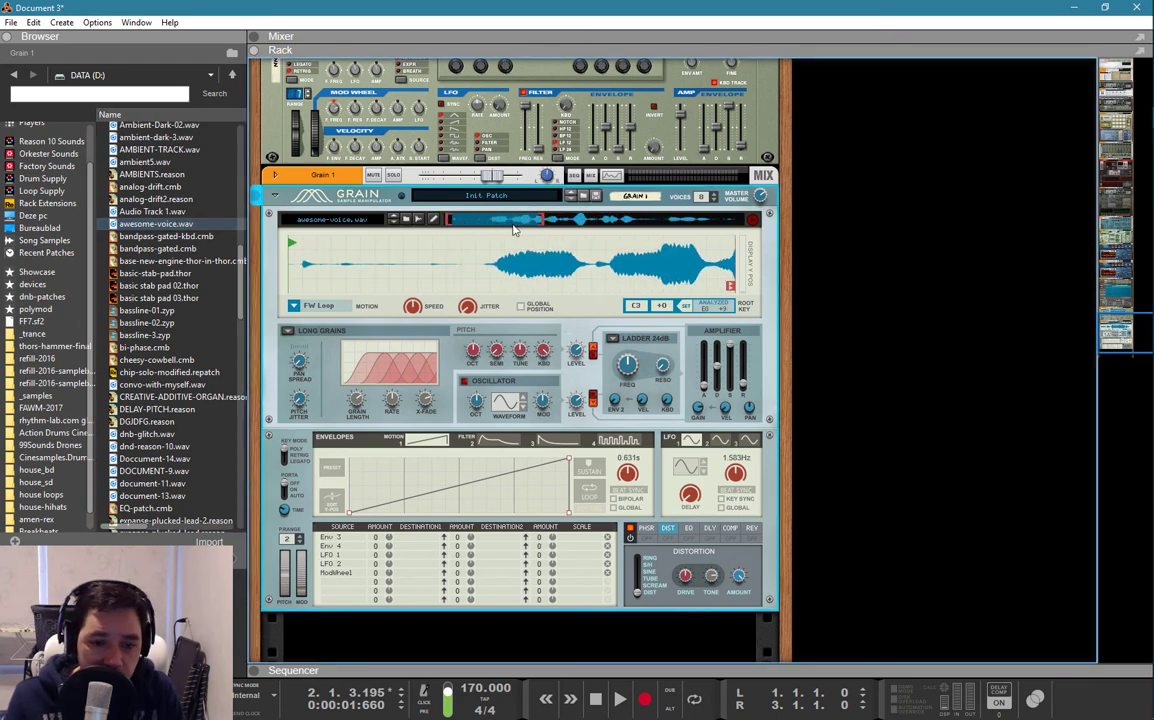
{"action": "scroll", "coordinate": [330, 420], "scroll_direction": "down", "scroll_amount": 2}
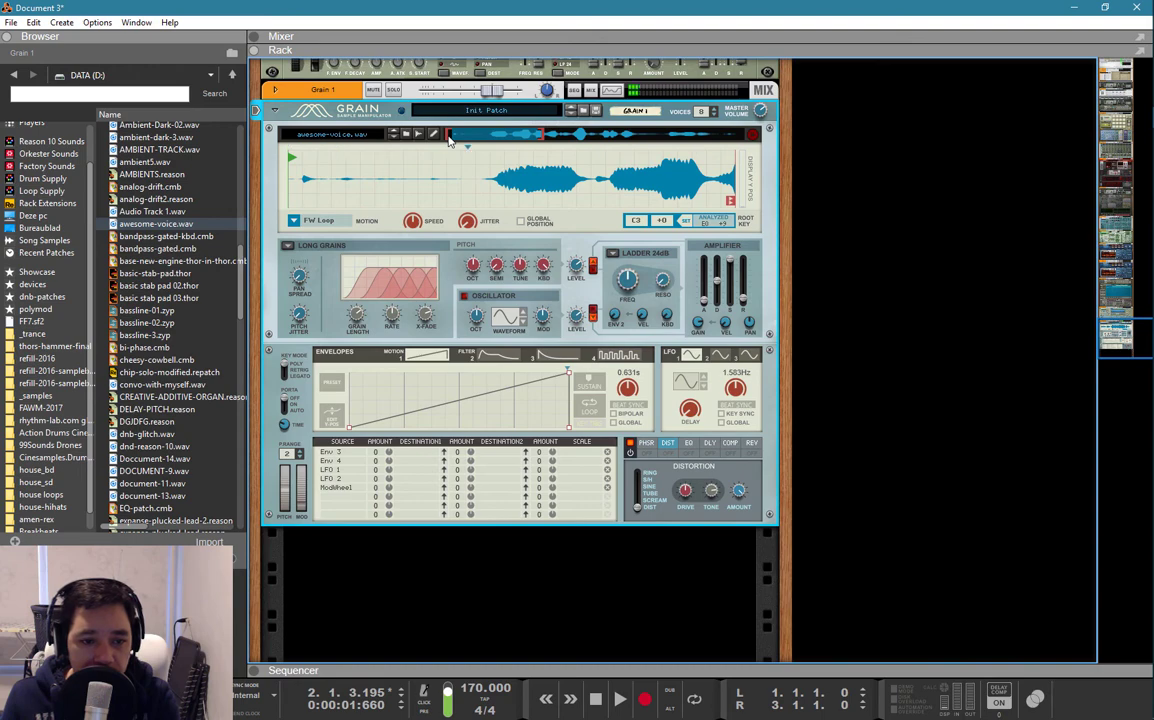
{"action": "left_click_drag", "start_coordinate": [453, 141], "coordinate": [492, 143]}
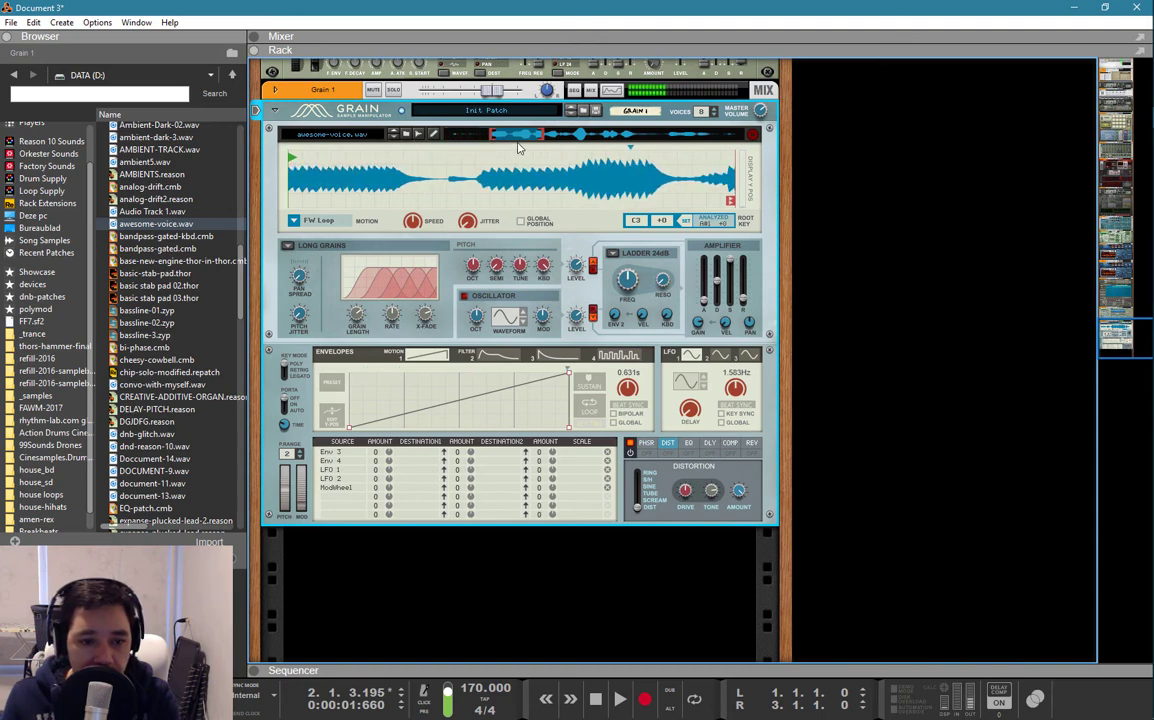
Set Grain 1 to Freeze motion with the Tape algorithm, and place its position marker at the start of the sample's first loud section.
{"action": "mouse_move", "coordinate": [530, 137]}
{"action": "left_mouse_down"}
{"action": "mouse_move", "coordinate": [705, 140]}
{"action": "mouse_move", "coordinate": [537, 139]}
{"action": "left_mouse_up"}
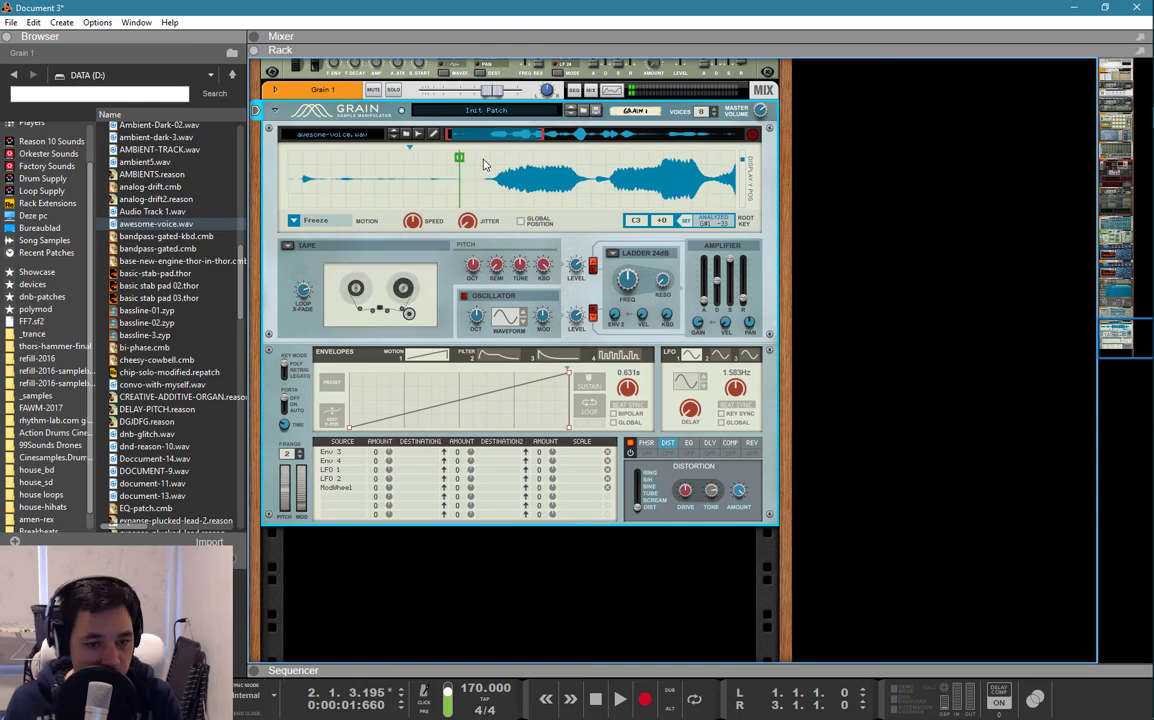
{"action": "mouse_move", "coordinate": [440, 160]}
{"action": "left_mouse_down"}
{"action": "mouse_move", "coordinate": [700, 162]}
{"action": "mouse_move", "coordinate": [621, 162]}
{"action": "left_mouse_up"}
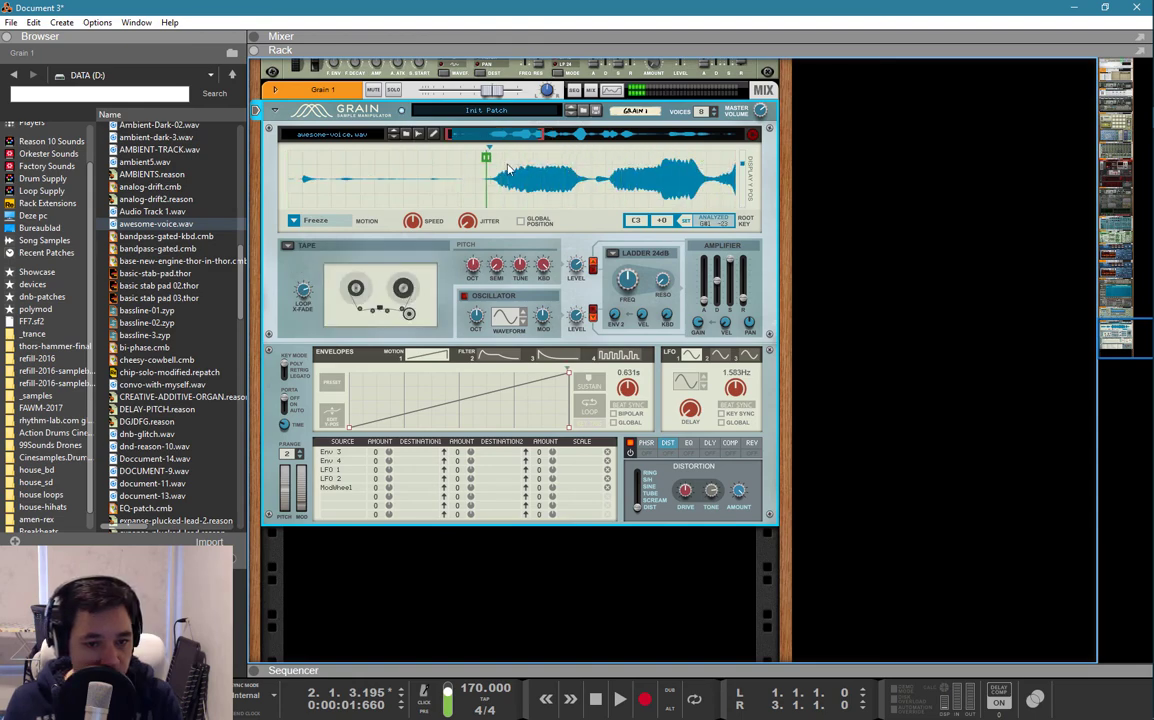
{"action": "mouse_move", "coordinate": [622, 160]}
{"action": "left_mouse_down"}
{"action": "mouse_move", "coordinate": [488, 178]}
{"action": "mouse_move", "coordinate": [667, 187]}
{"action": "mouse_move", "coordinate": [453, 186]}
{"action": "mouse_move", "coordinate": [502, 188]}
{"action": "left_mouse_up"}
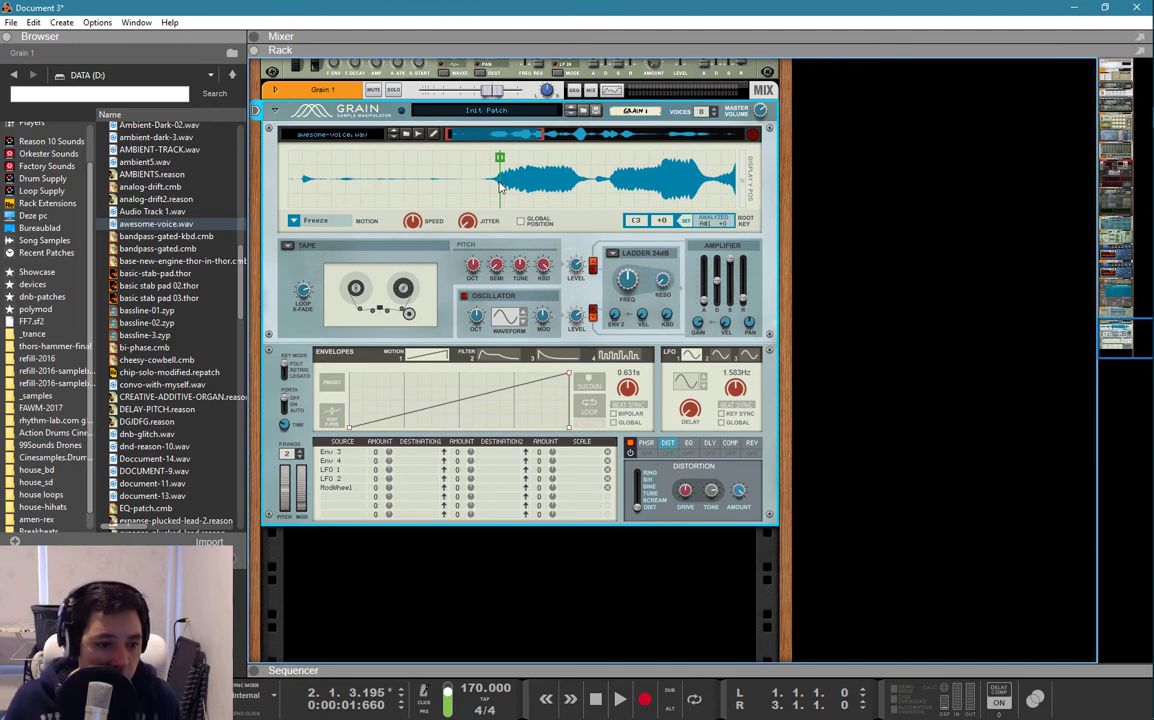
Add an ID8 Instrument Device from the instruments collection to the rack, directly below Grain 1.
{"action": "scroll", "coordinate": [38, 145], "scroll_direction": "up", "scroll_amount": 1}
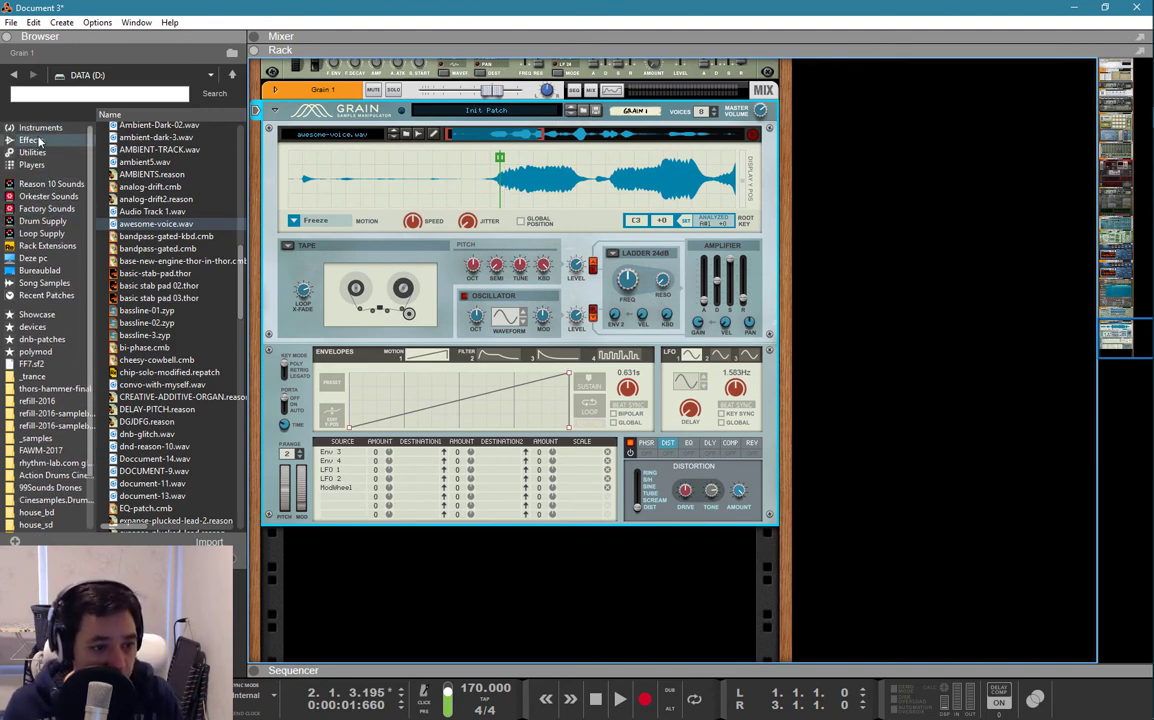
{"action": "left_click", "coordinate": [38, 127]}
{"action": "scroll", "coordinate": [140, 240], "scroll_direction": "down", "scroll_amount": 10}
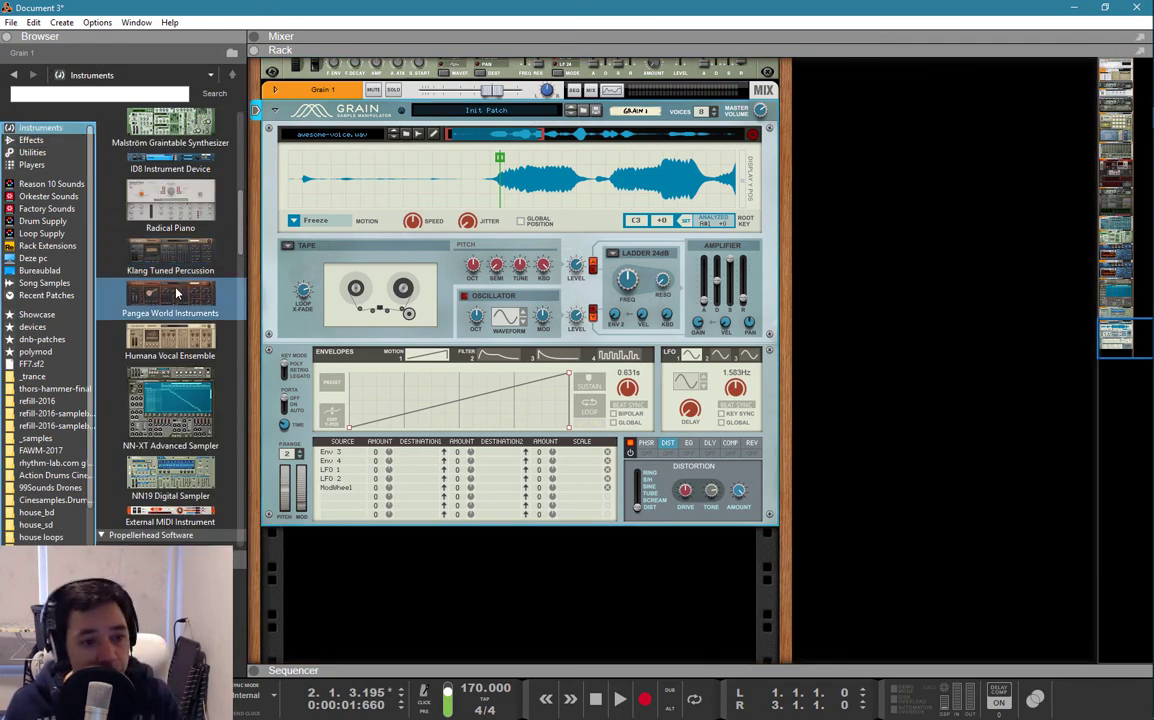
{"action": "mouse_move", "coordinate": [168, 168]}
{"action": "left_mouse_down"}
{"action": "mouse_move", "coordinate": [227, 226]}
{"action": "mouse_move", "coordinate": [405, 557]}
{"action": "mouse_move", "coordinate": [428, 562]}
{"action": "left_mouse_up"}
{"action": "left_click_drag", "start_coordinate": [420, 518], "coordinate": [420, 518]}
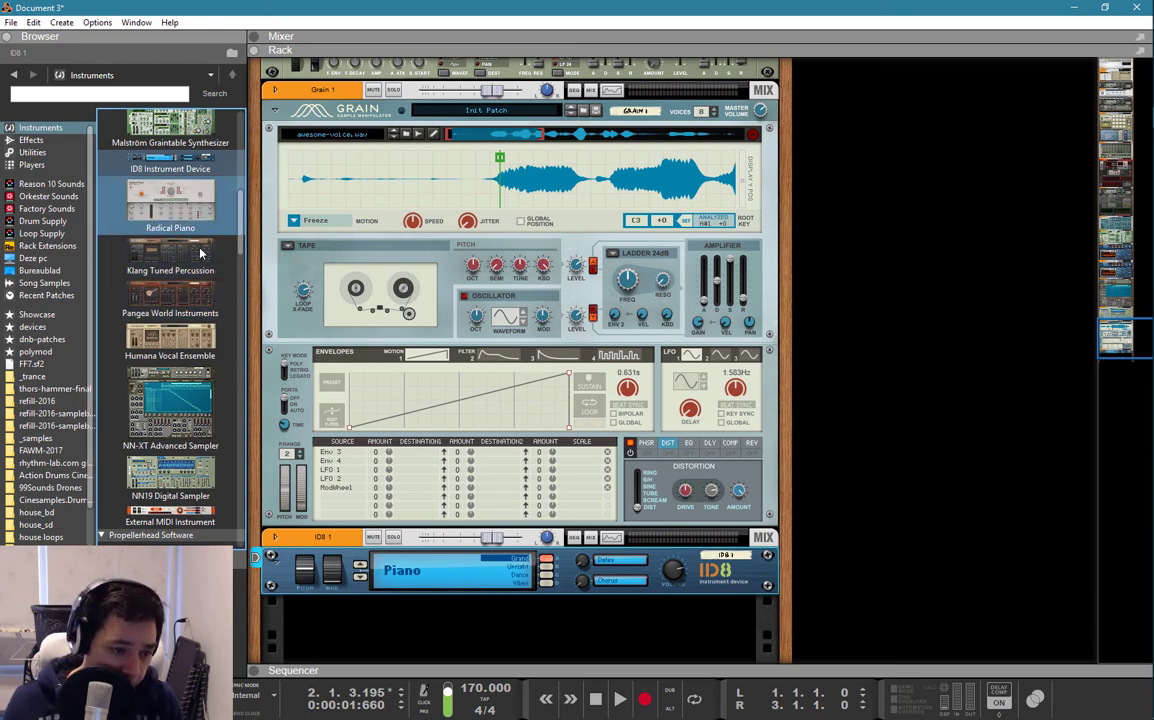
Add a Radical Piano to the rack below the ID8 device.
{"action": "scroll", "coordinate": [531, 375], "scroll_direction": "down", "scroll_amount": 2}
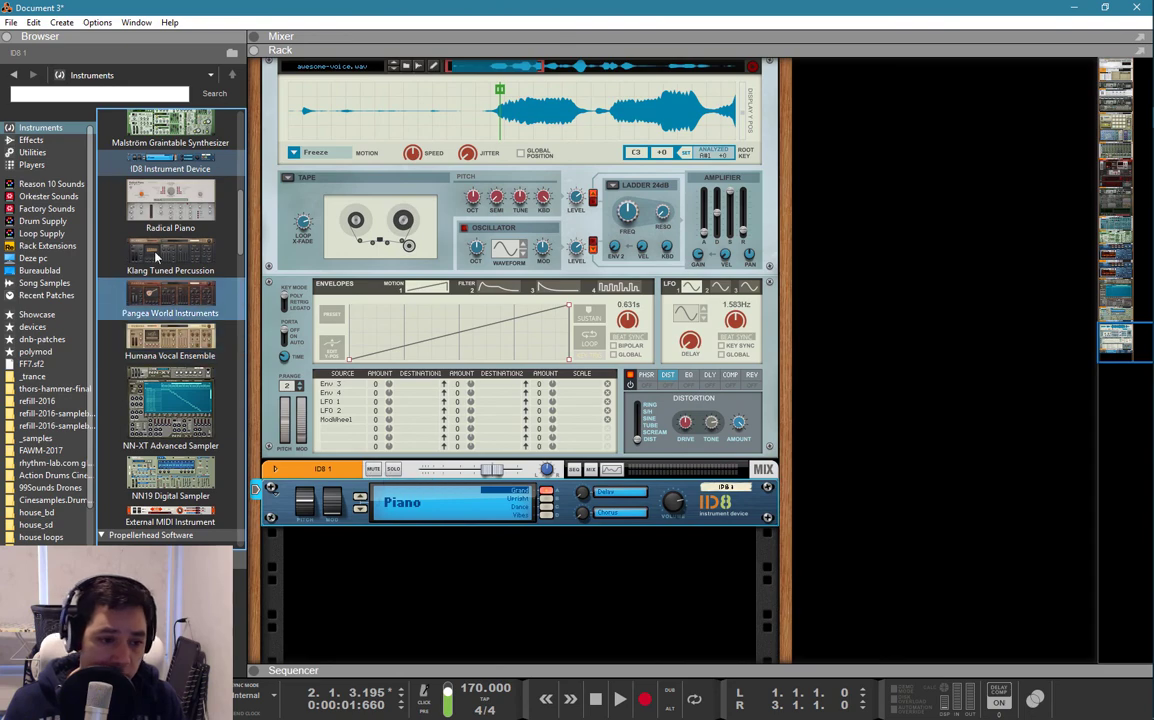
{"action": "mouse_move", "coordinate": [170, 205]}
{"action": "left_mouse_down"}
{"action": "mouse_move", "coordinate": [215, 235]}
{"action": "mouse_move", "coordinate": [446, 617]}
{"action": "left_mouse_up"}
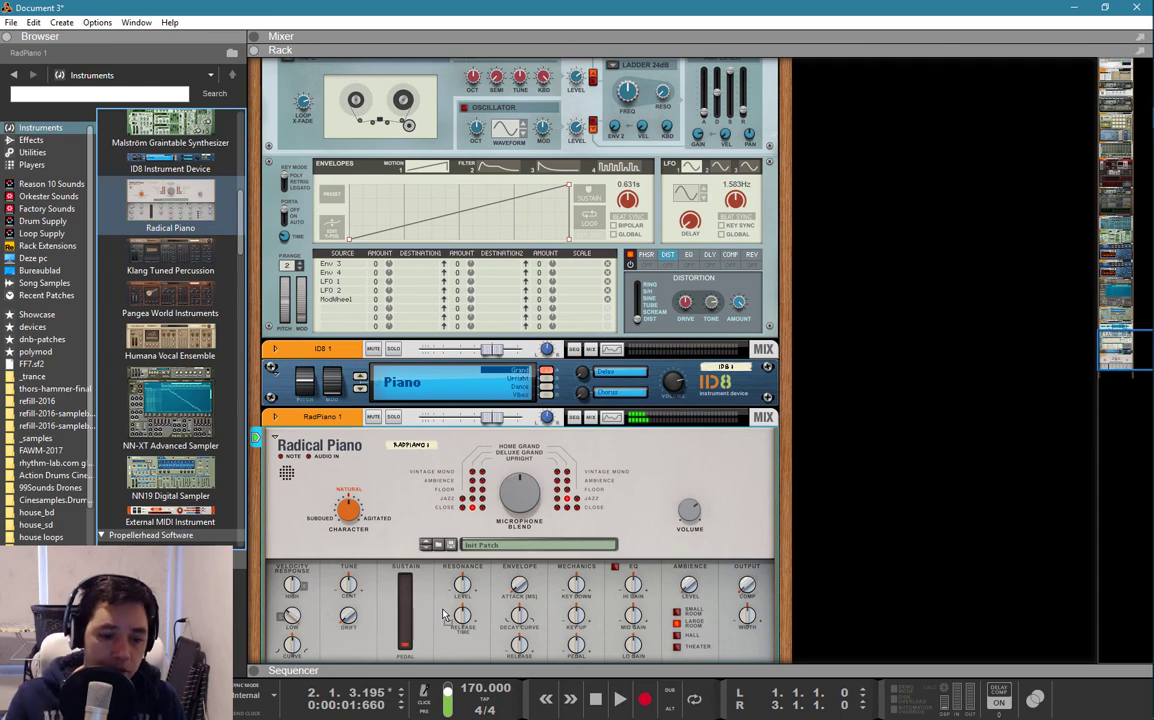
{"action": "scroll", "coordinate": [446, 617], "scroll_direction": "down", "scroll_amount": 3}
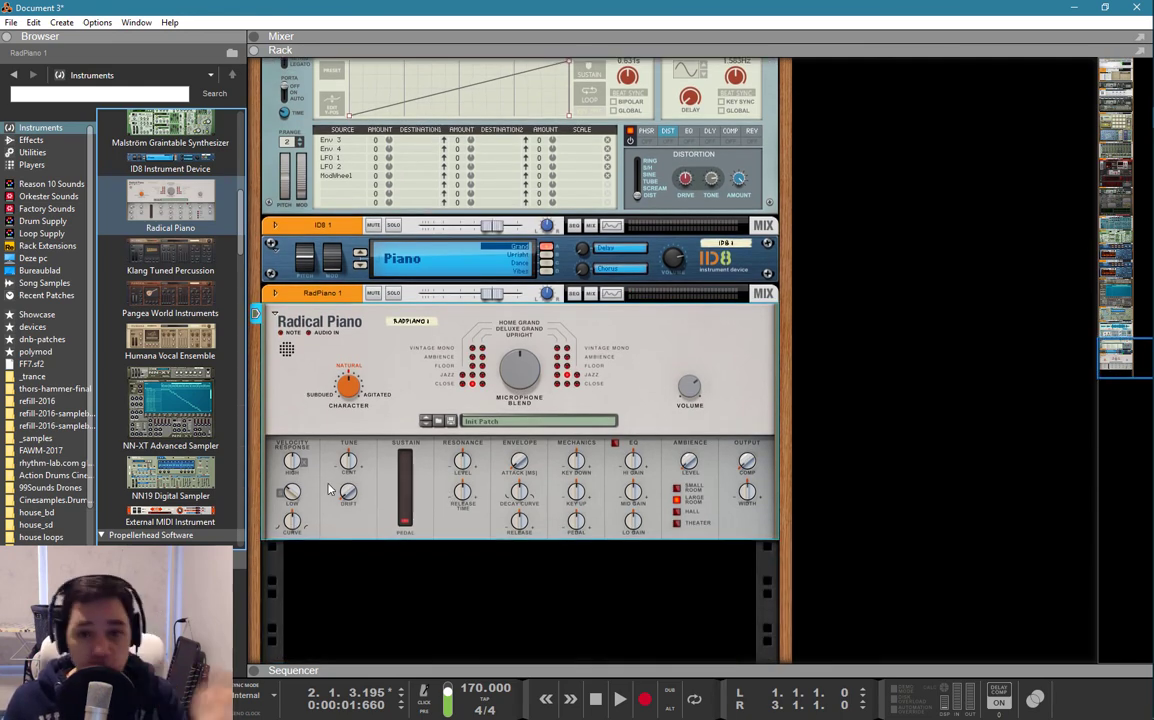
Add Klang Tuned Percussion, Pangea World Instruments and Humana Vocal Ensemble to the rack in that order below the Radical Piano.
{"action": "left_click_drag", "start_coordinate": [170, 255], "coordinate": [428, 580]}
{"action": "left_click_drag", "start_coordinate": [240, 352], "coordinate": [430, 560]}
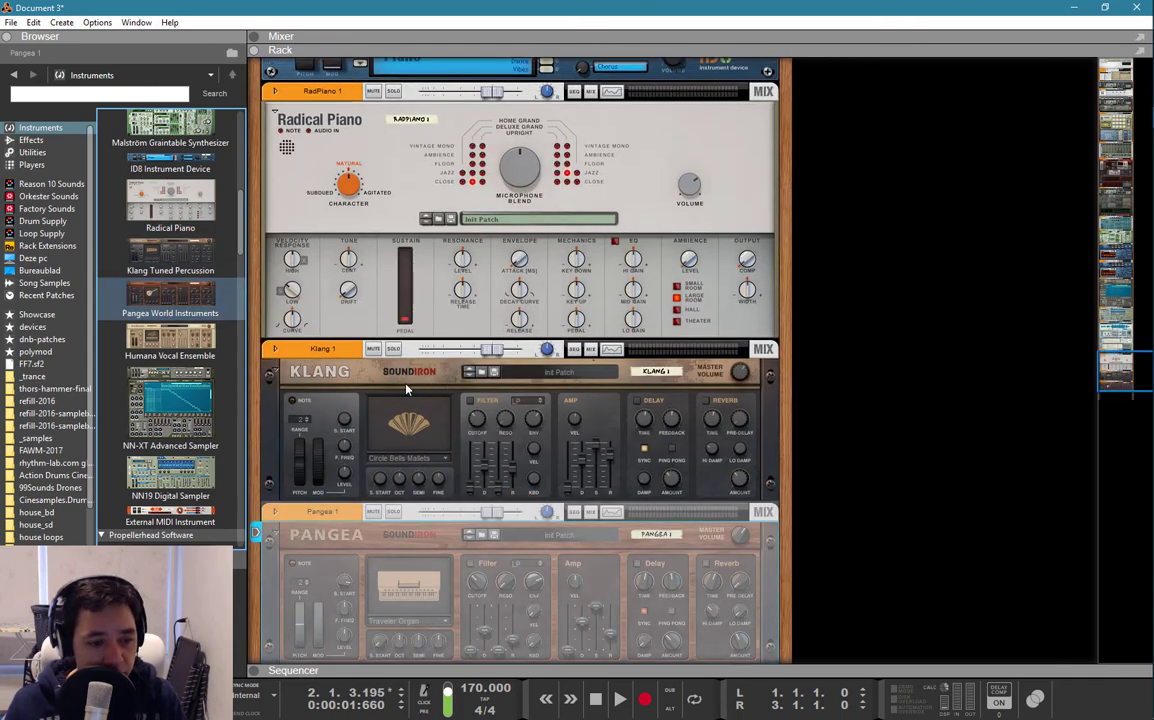
{"action": "left_click_drag", "start_coordinate": [170, 340], "coordinate": [458, 552]}
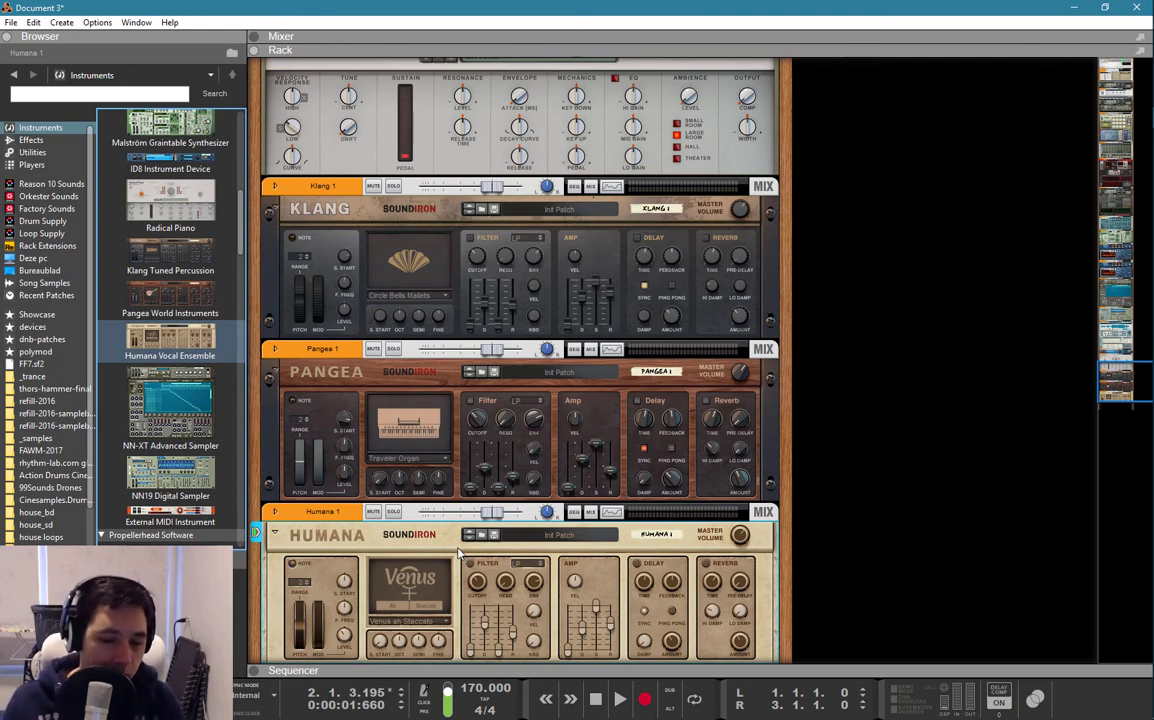
Show the sequencer, then select and solo the Klang 1 track to play it.
{"action": "key", "text": "F7"}
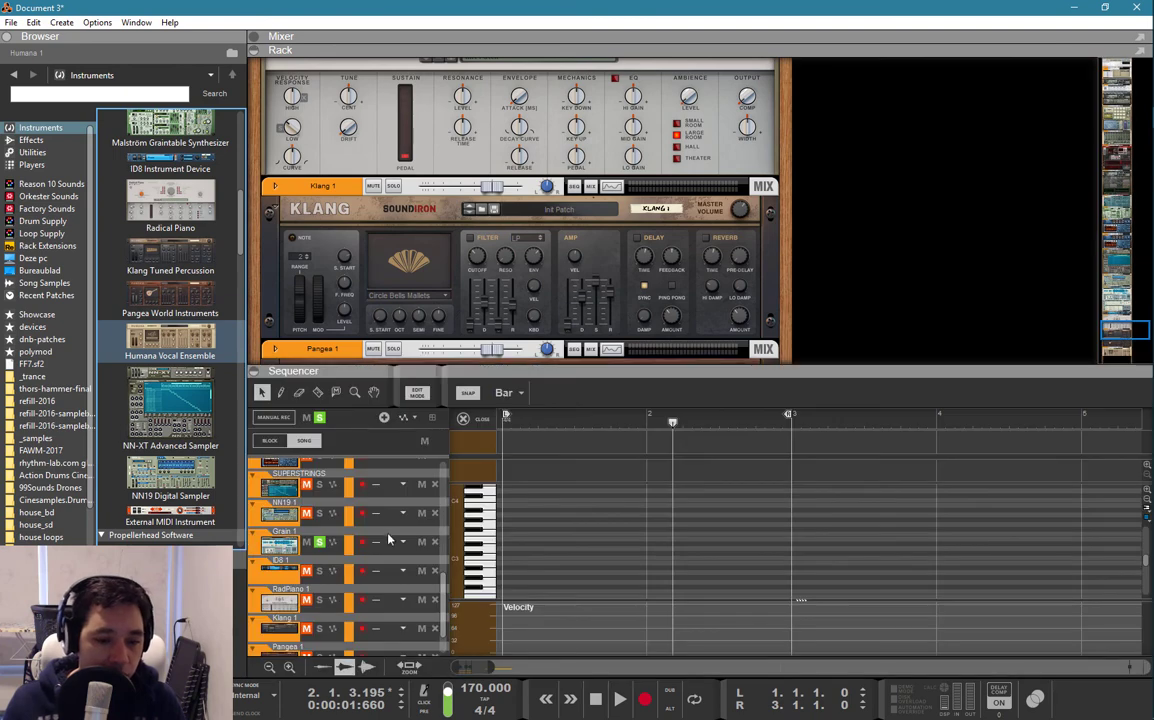
{"action": "left_click", "coordinate": [276, 628]}
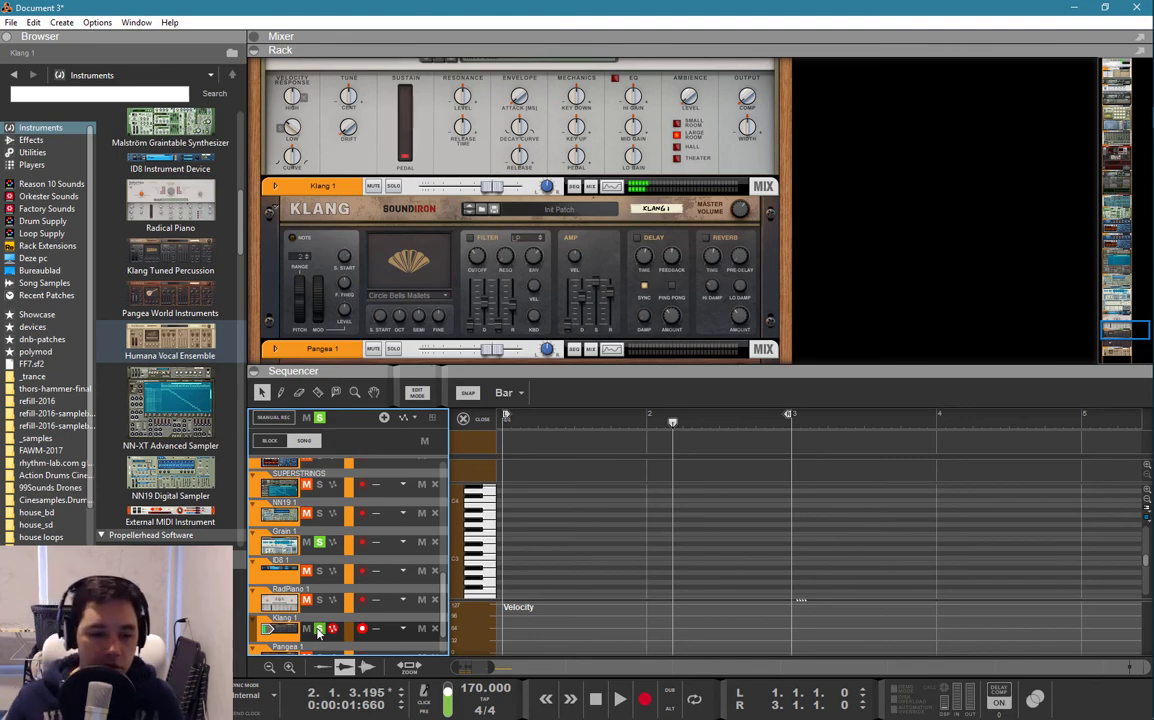
Return to the full rack view and add an External MIDI Instrument below Humana 1.
{"action": "double_click", "coordinate": [170, 340]}
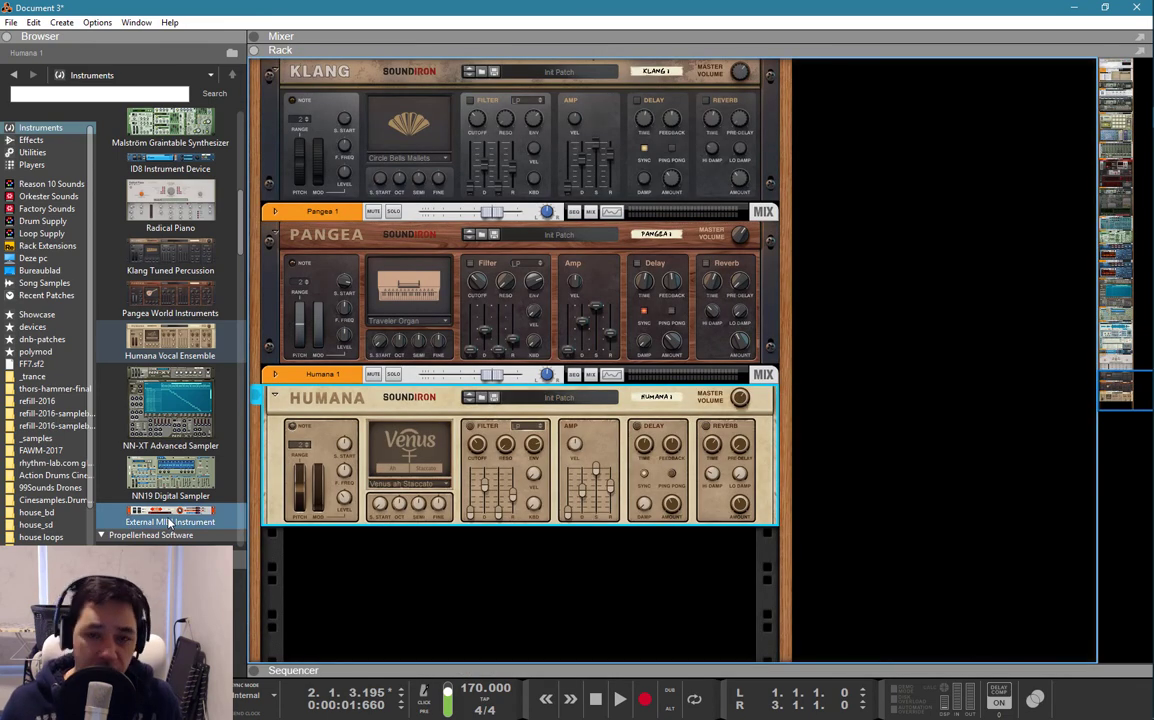
{"action": "left_click_drag", "start_coordinate": [170, 522], "coordinate": [425, 577]}
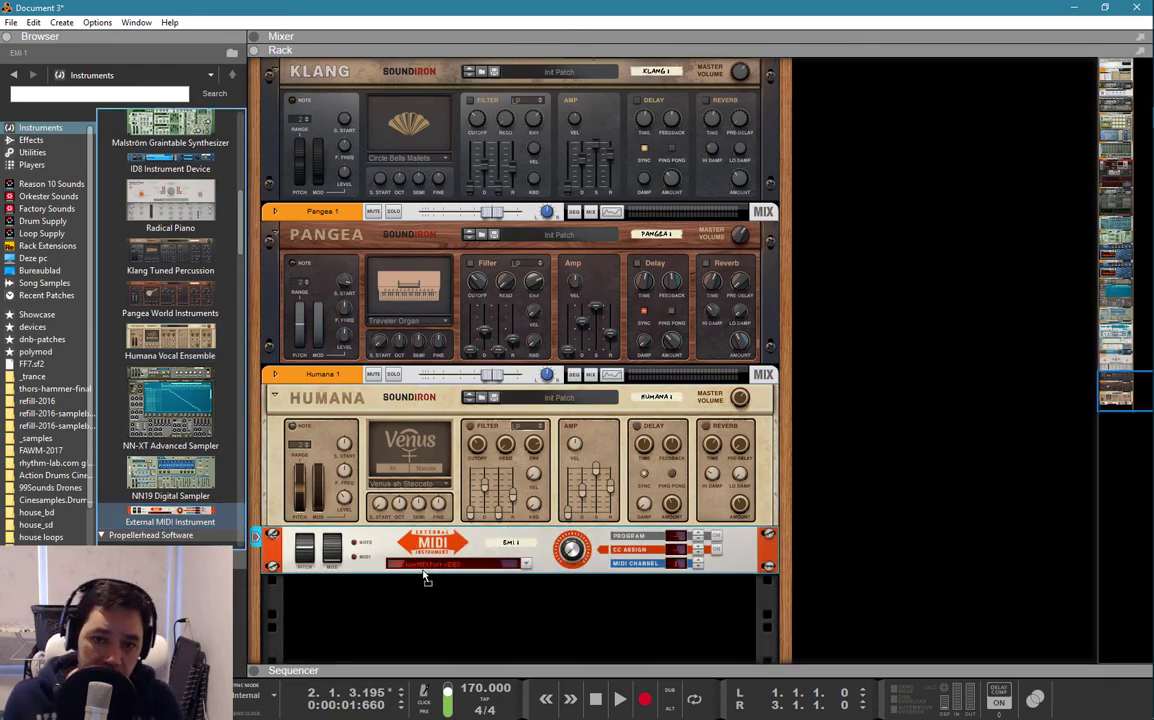